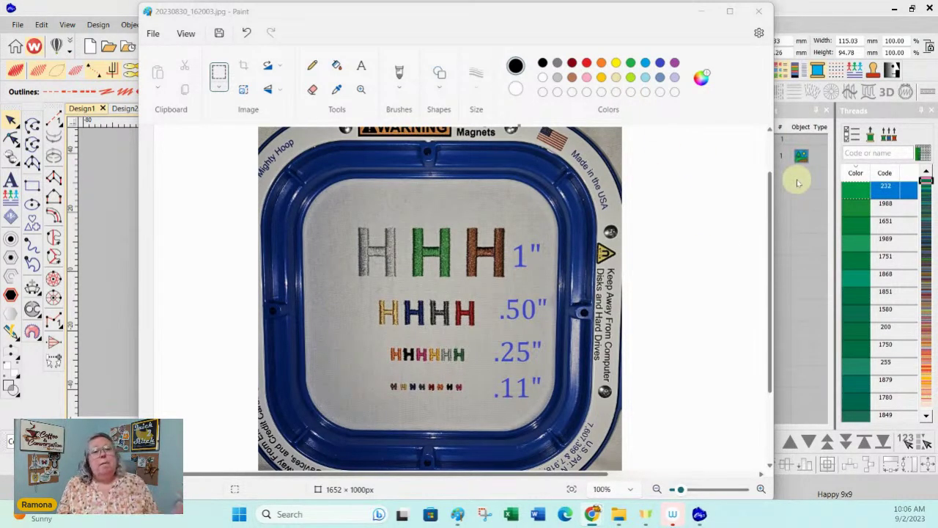
Bring up the photo 20230830_162026.jpg and examine the two middle rows of stitched H letters on the sample's back up close.
click(702, 12)
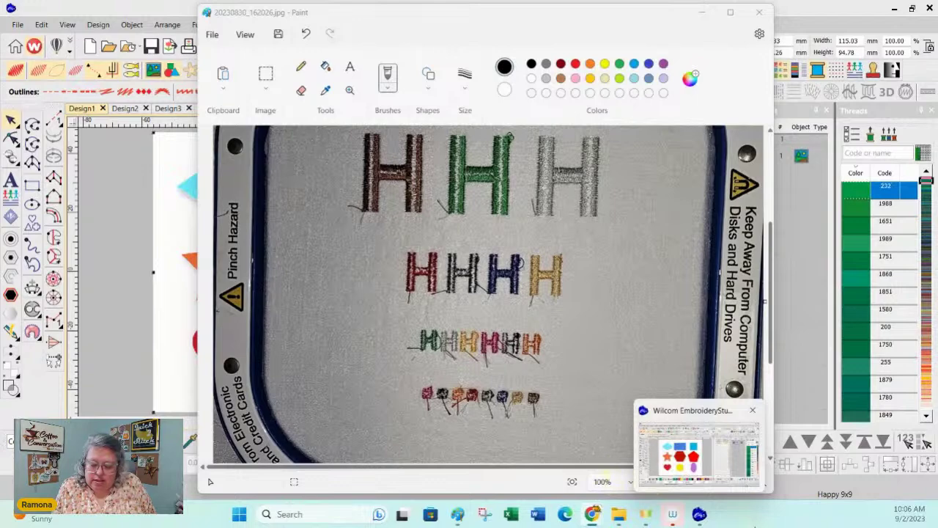
drag(681, 482, 695, 484)
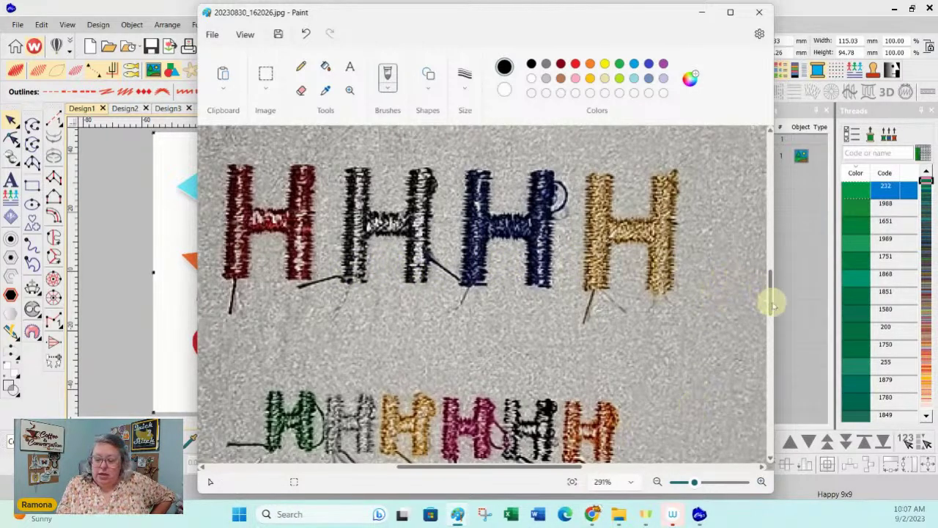
mouse_move(769, 300)
mouse_down()
mouse_move(764, 242)
mouse_move(777, 291)
mouse_up()
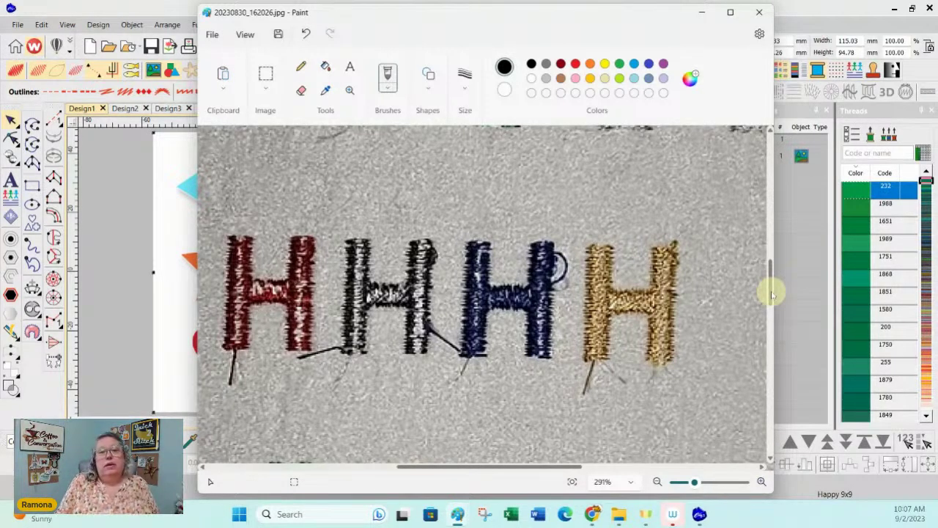
click(772, 294)
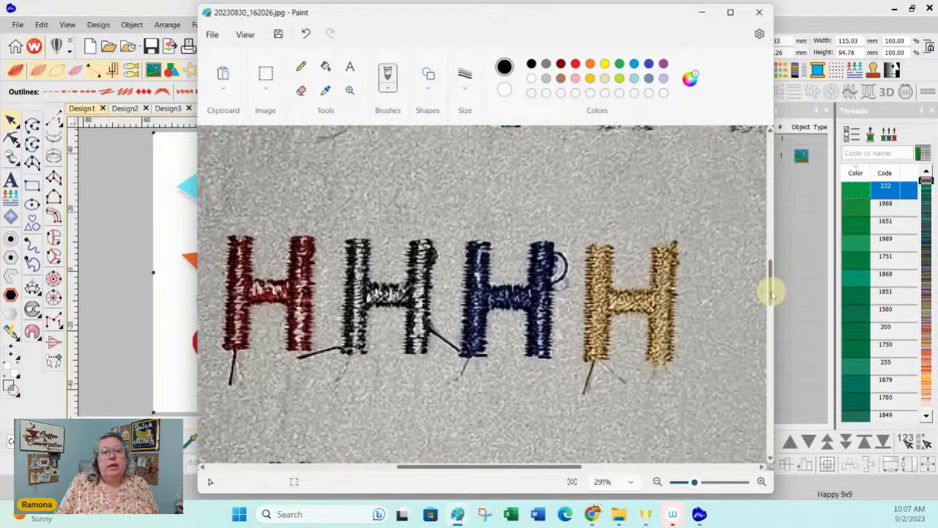
drag(772, 294, 770, 318)
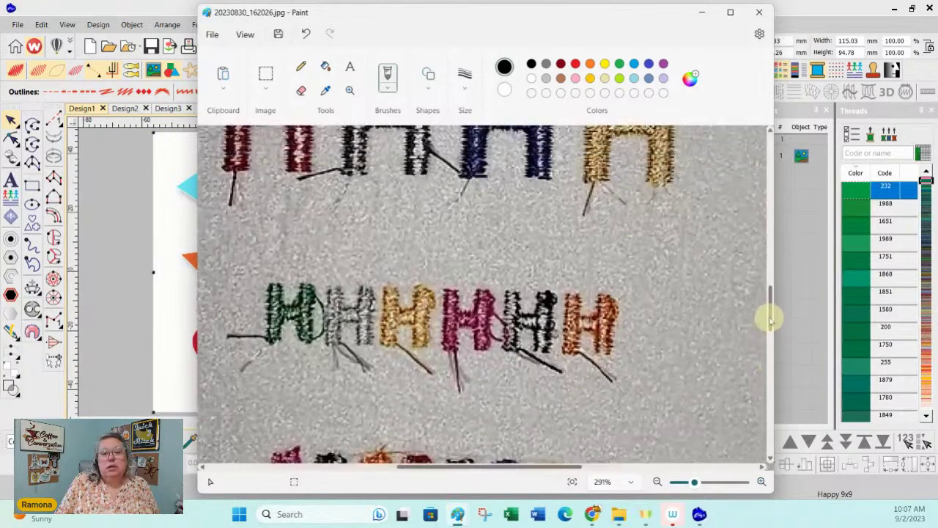
click(704, 481)
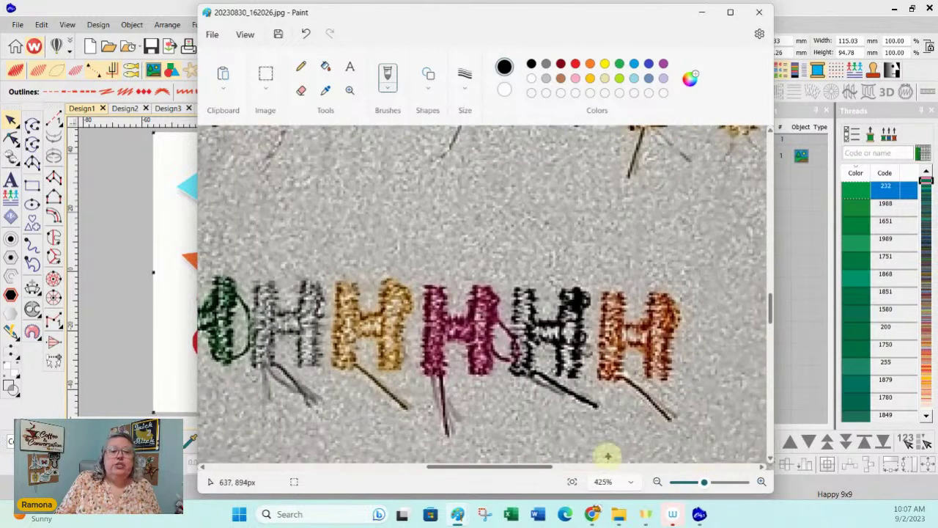
click(538, 471)
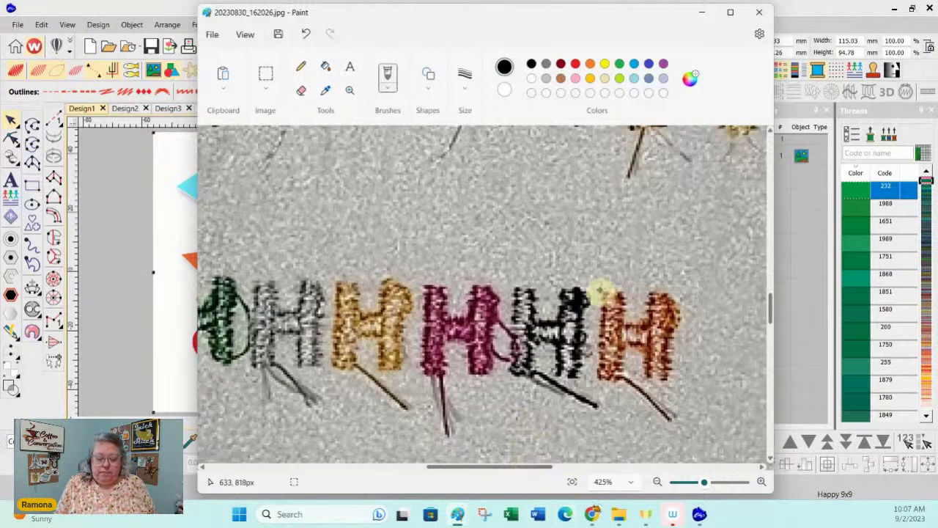
click(519, 419)
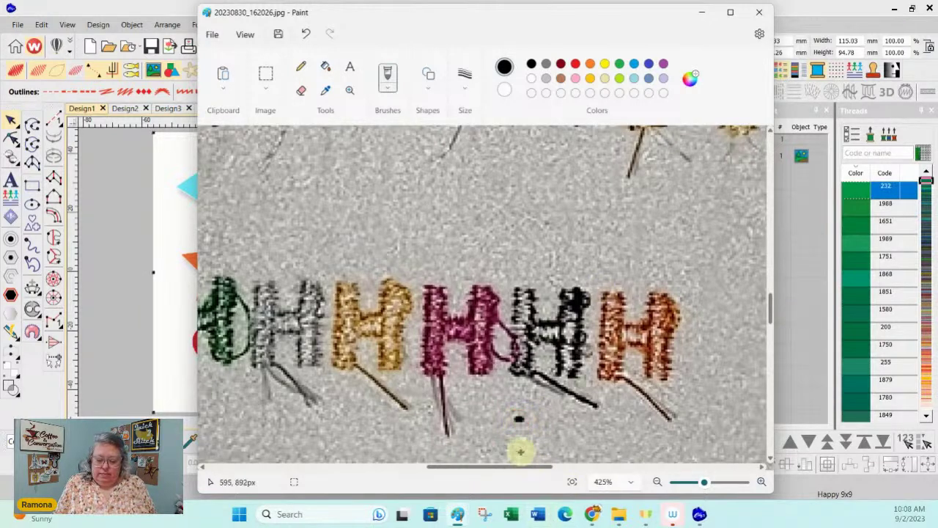
drag(435, 467, 425, 467)
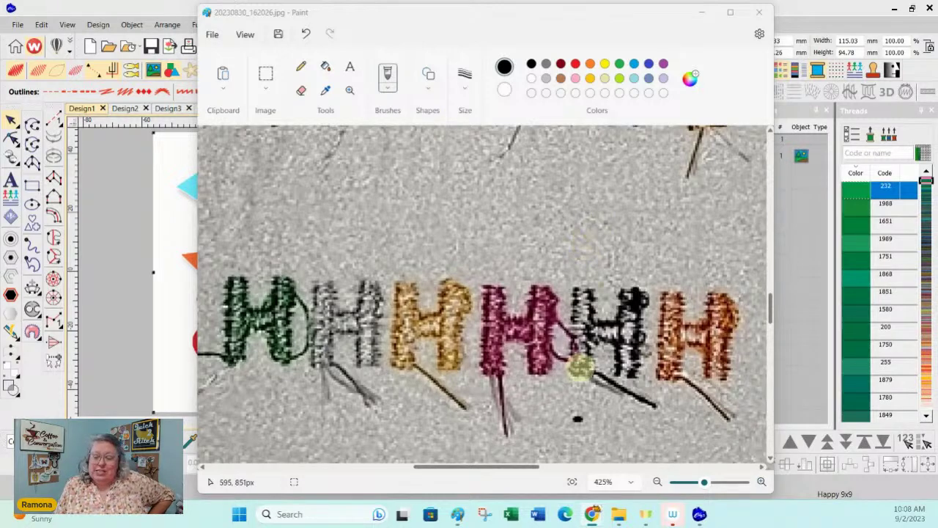
Examine the back of the smallest row of H letters and compare it with the back of the largest row.
scroll(667, 297, down, 5)
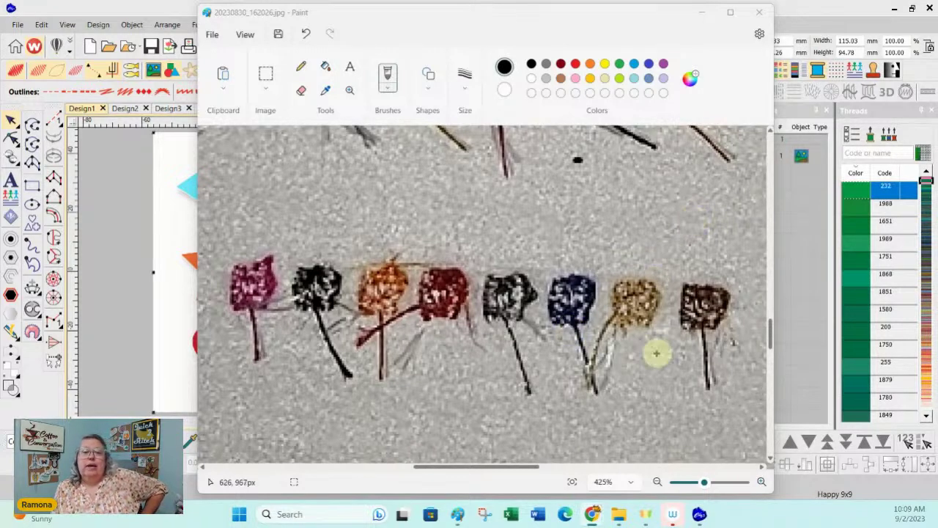
click(688, 484)
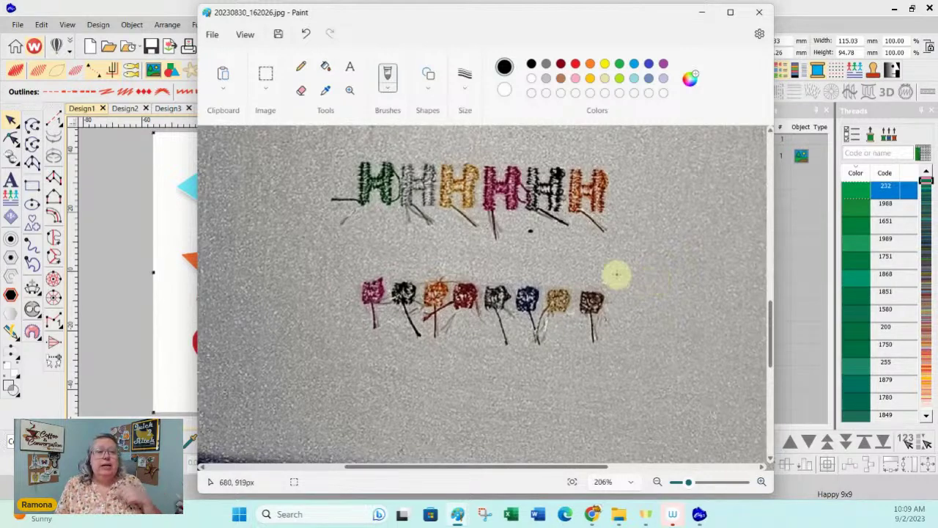
scroll(669, 262, up, 2)
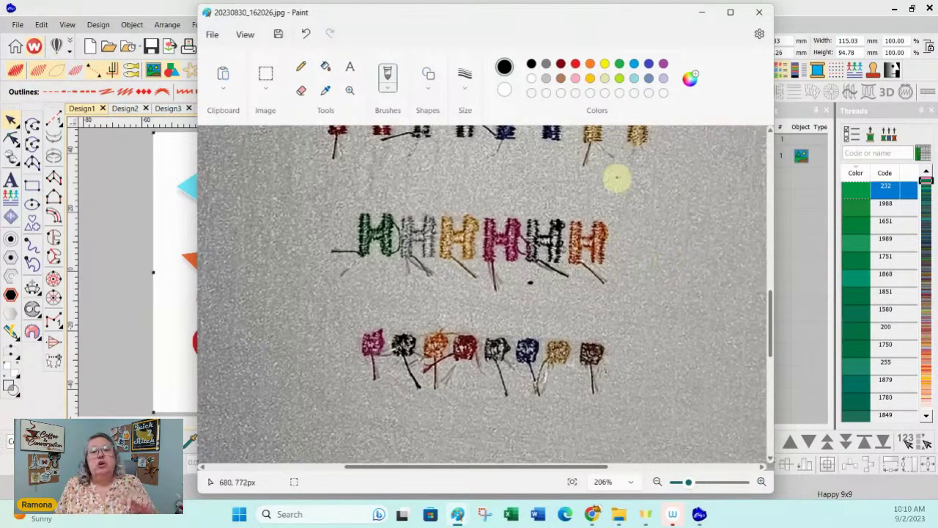
scroll(686, 337, up, 5)
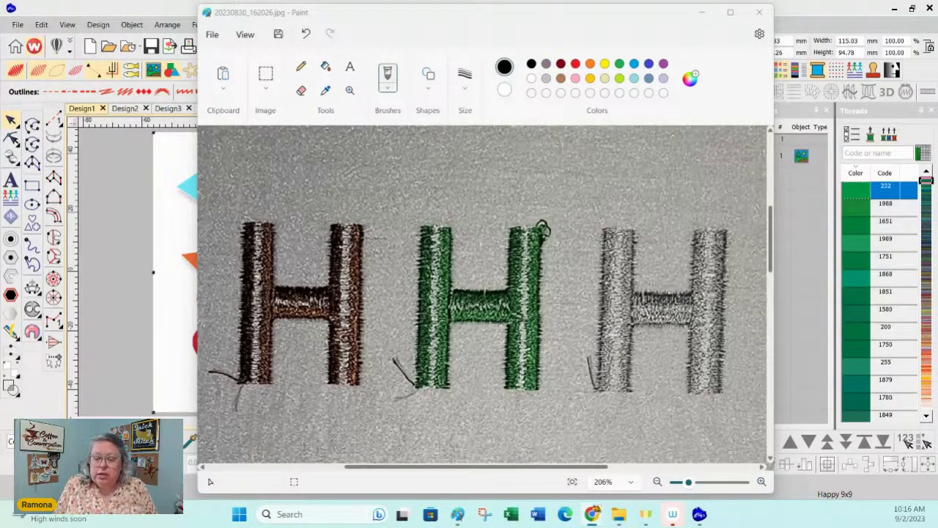
Switch to Wilcom EmbroideryStudio, start click-to-fill auto-digitizing on the shapes bitmap in Design1, and accept the processed bitmap colors.
click(701, 14)
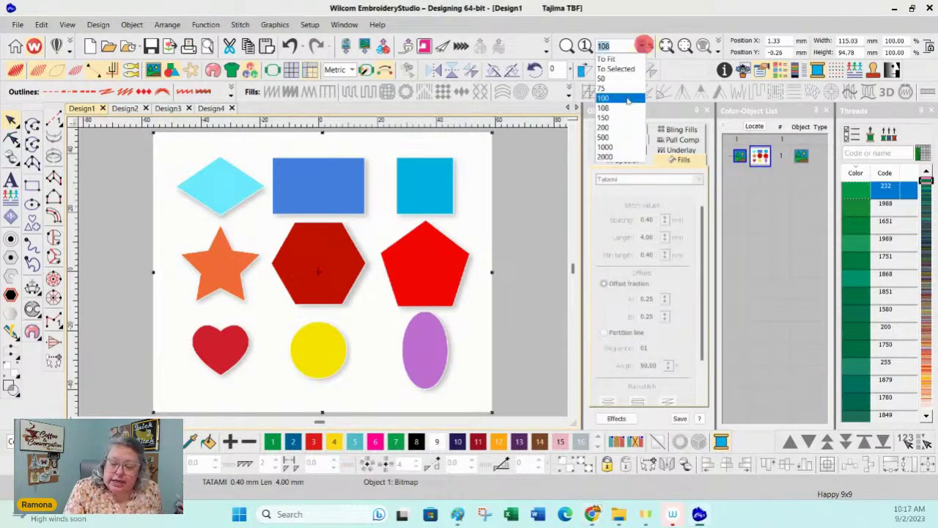
click(614, 137)
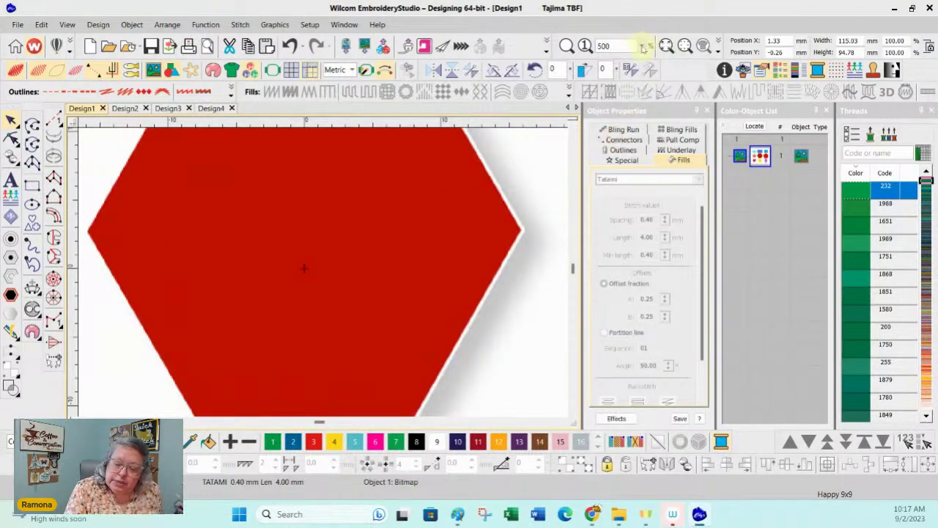
click(643, 45)
click(611, 130)
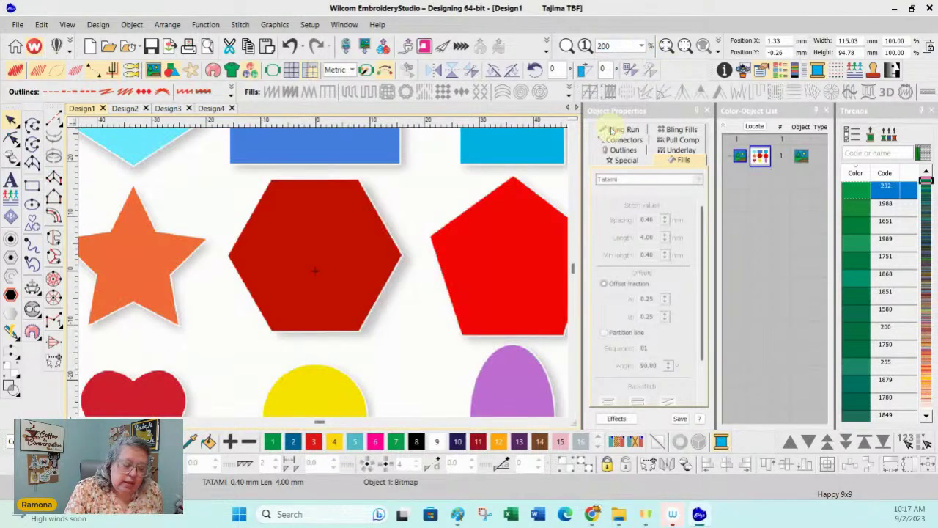
click(574, 269)
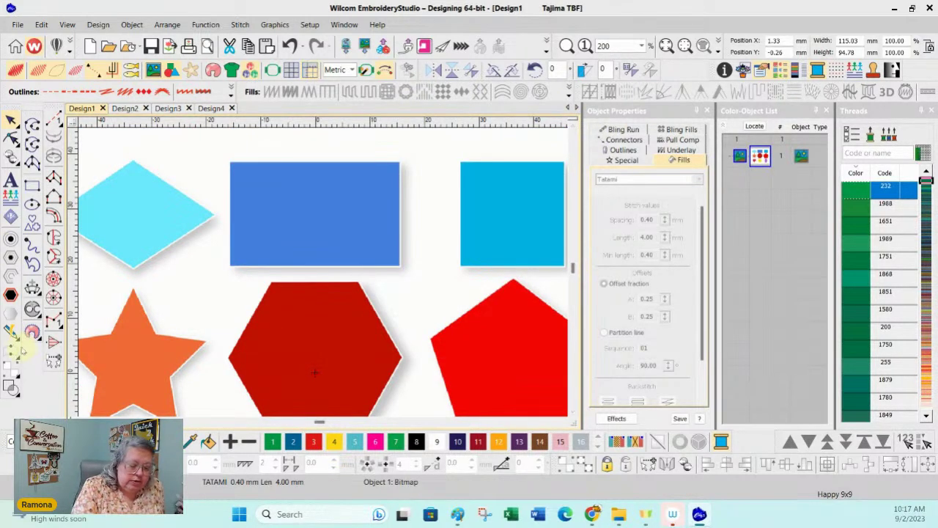
mouse_move(14, 340)
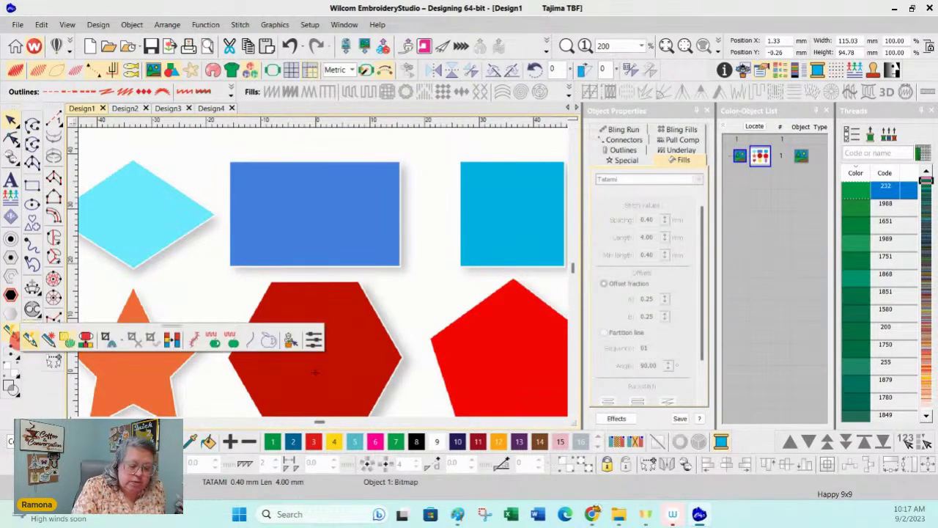
click(214, 341)
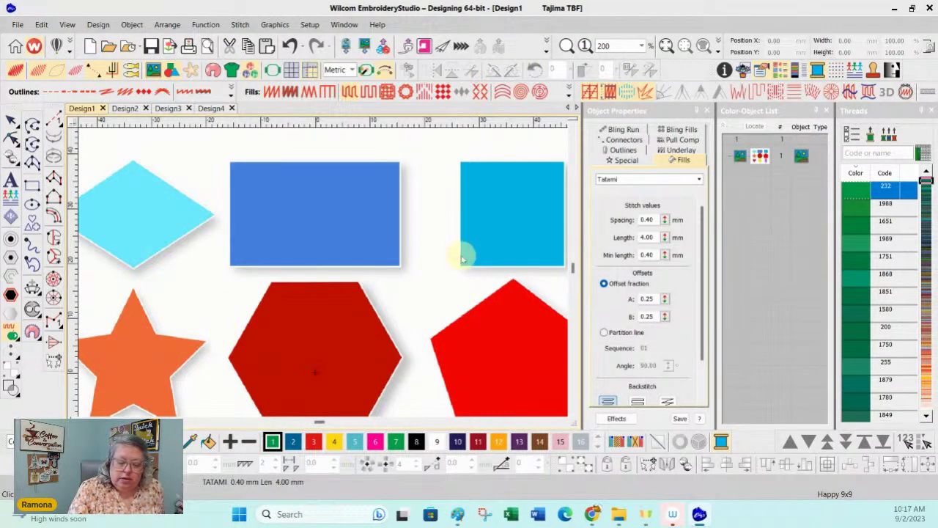
click(490, 232)
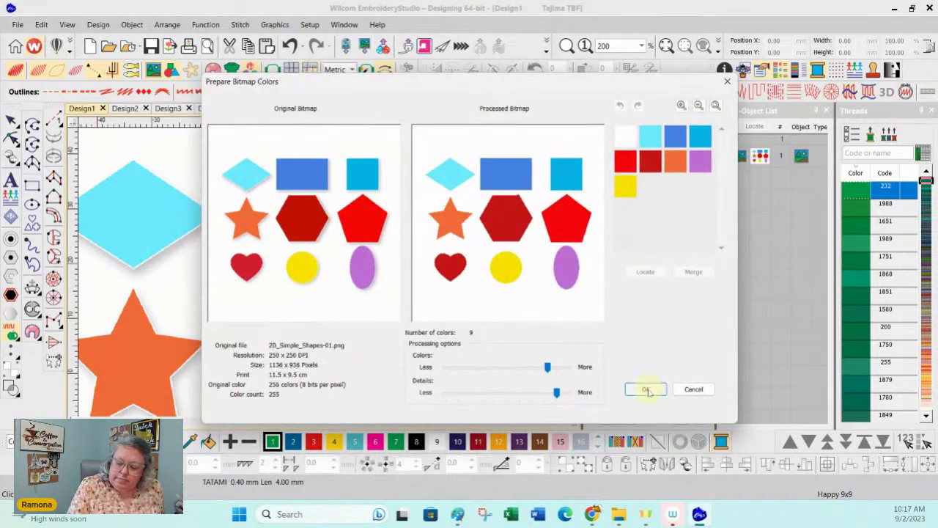
click(647, 391)
Convert the bitmap's diamond, rectangle, square, pentagon, hexagon and star into Tatami fill stitch objects.
click(134, 212)
click(340, 197)
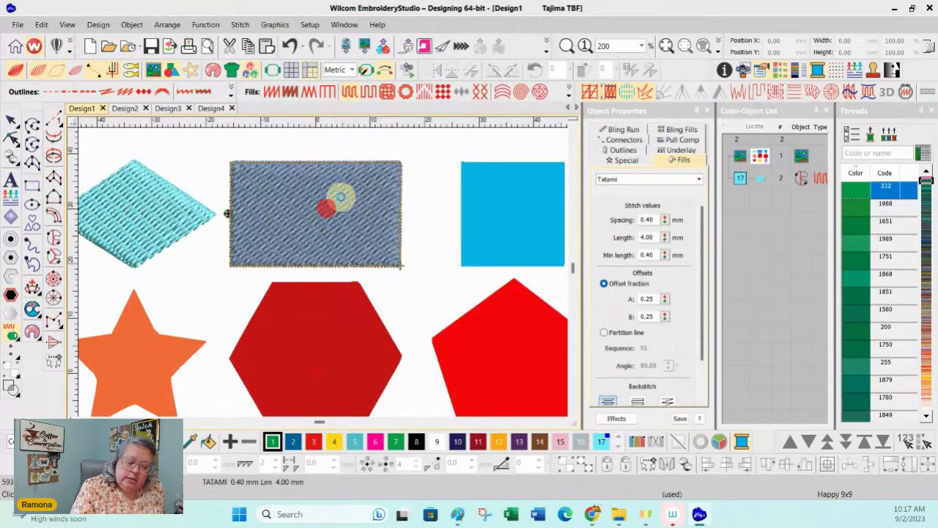
click(506, 205)
click(511, 351)
click(317, 357)
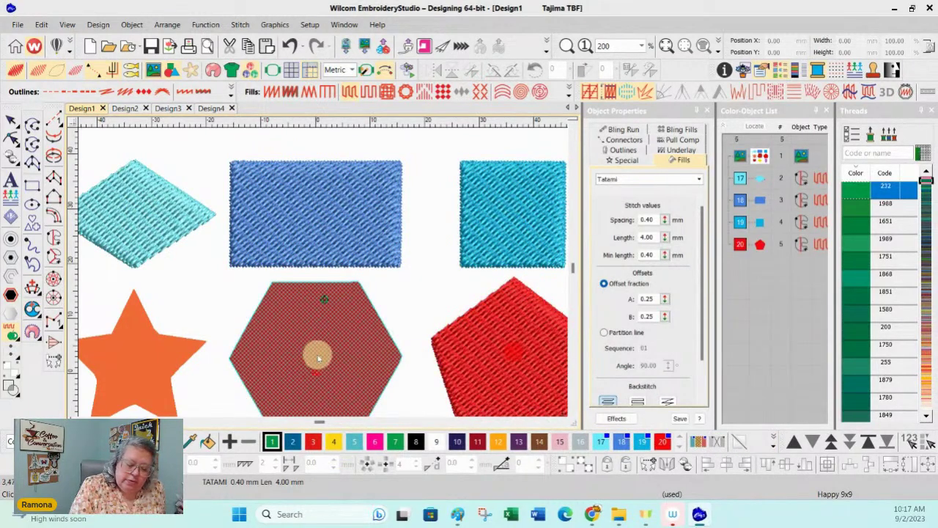
click(137, 367)
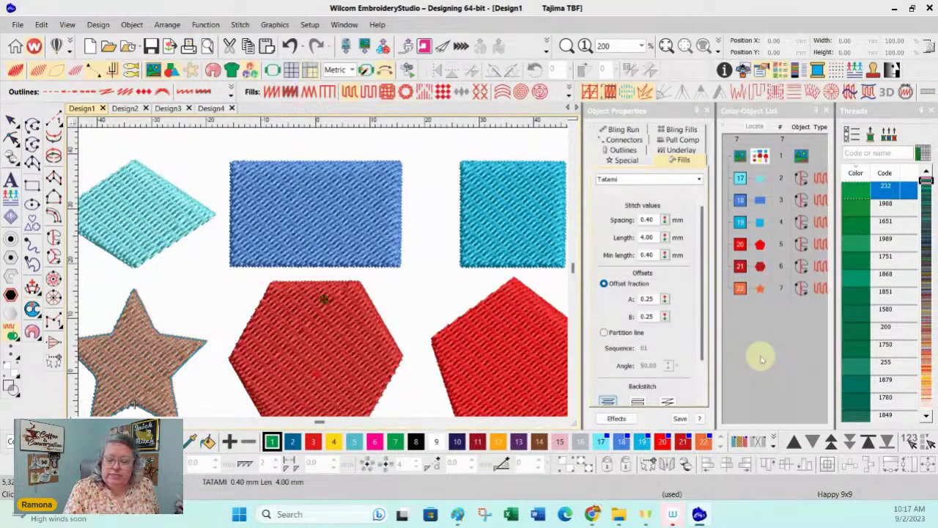
Draw a green Tatami-filled rectangle overlapping the upper part of the light blue square.
click(643, 45)
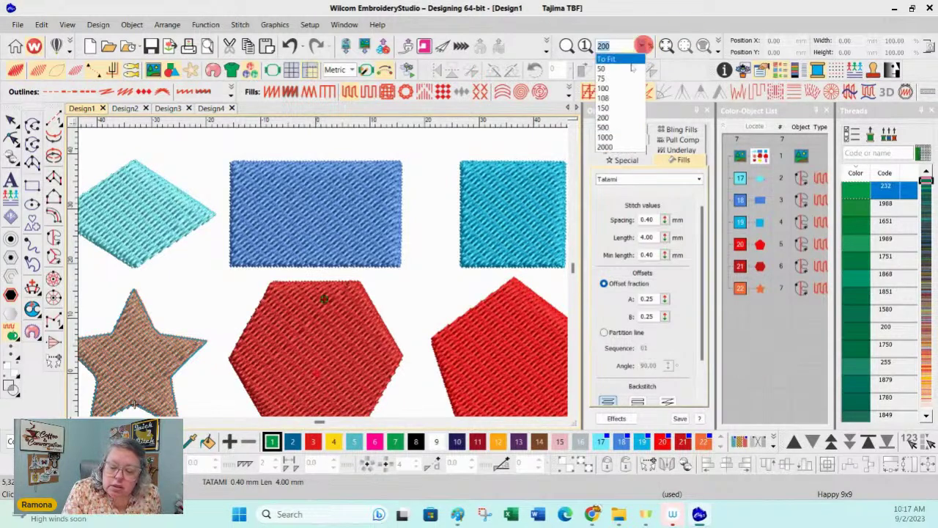
click(614, 108)
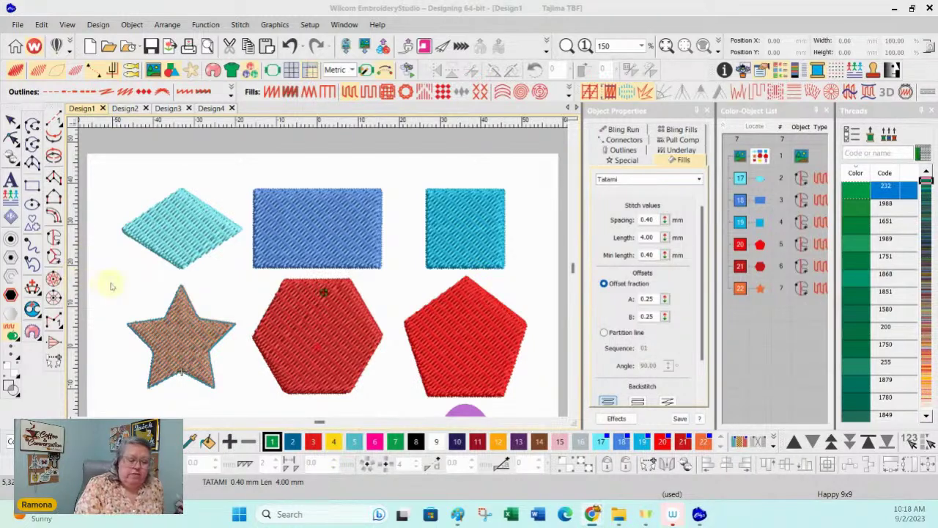
click(32, 185)
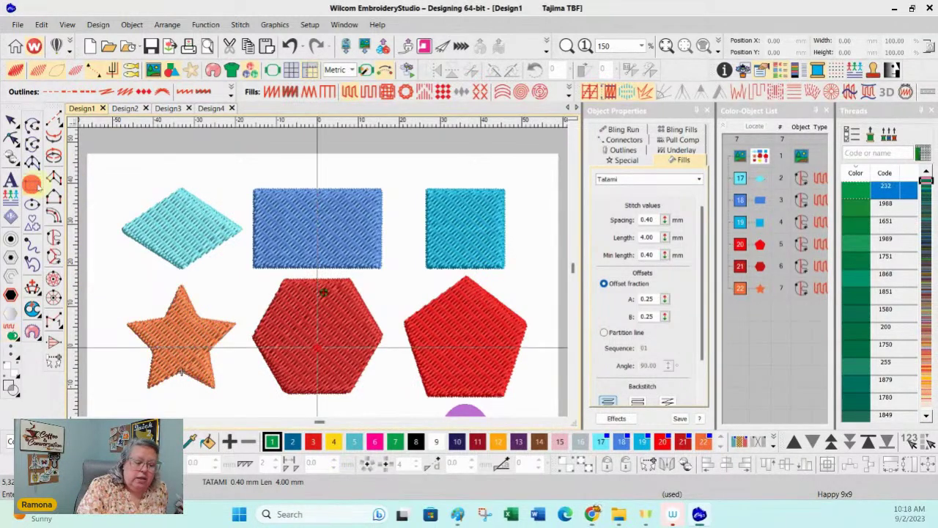
click(403, 152)
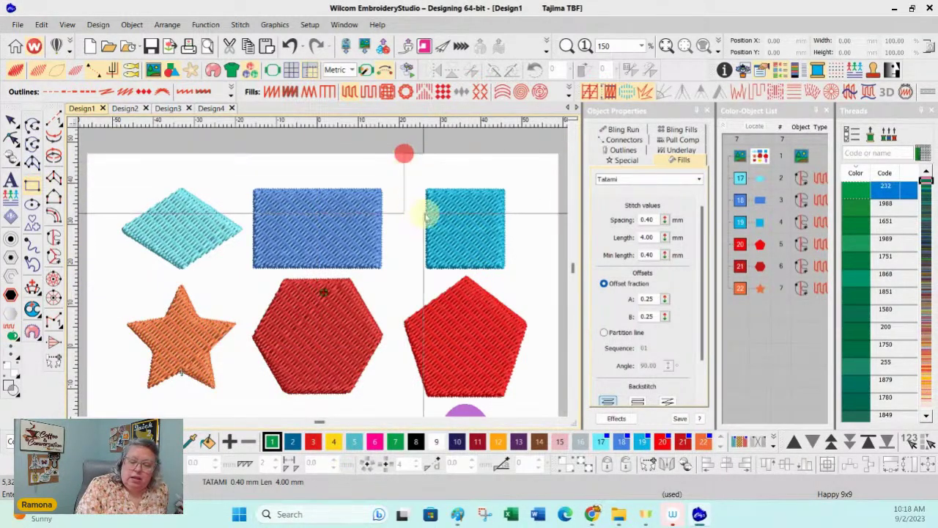
click(514, 231)
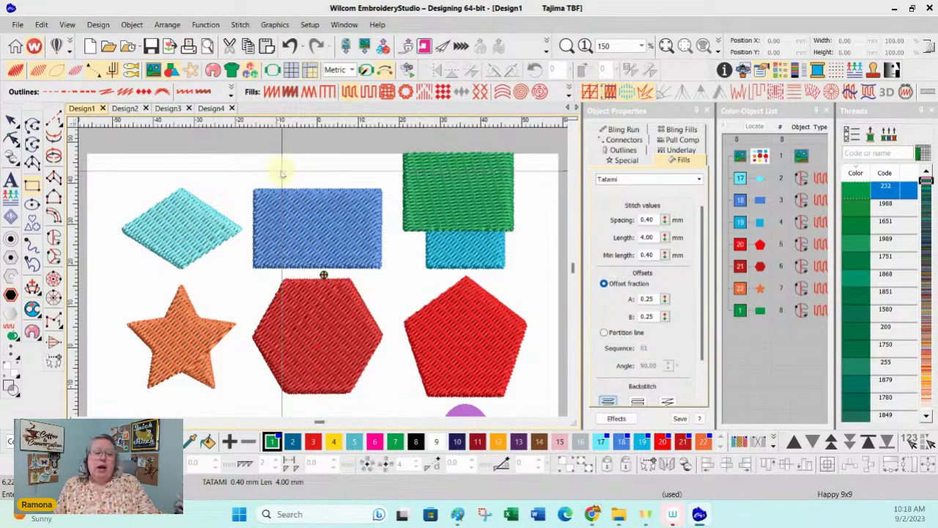
Switch to Design2, fit the bulldog artwork in the view, and select its bitmap.
click(126, 109)
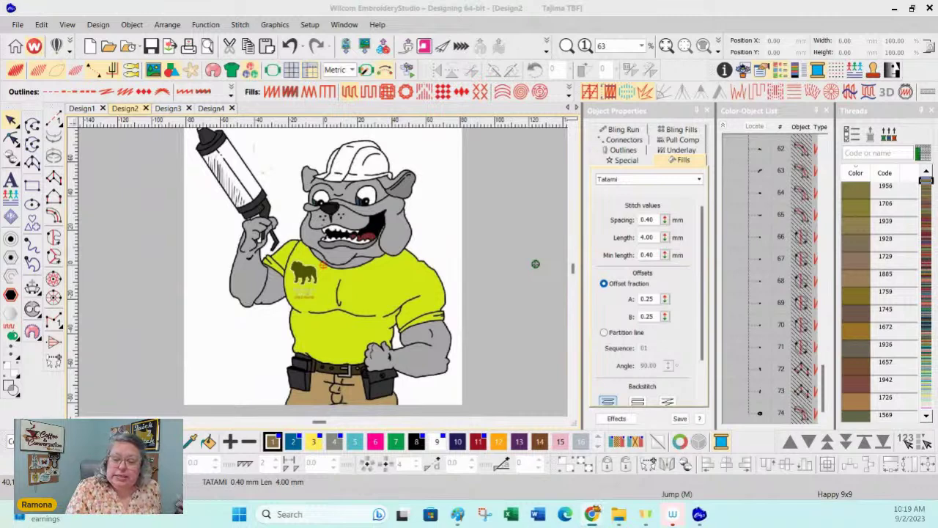
click(642, 46)
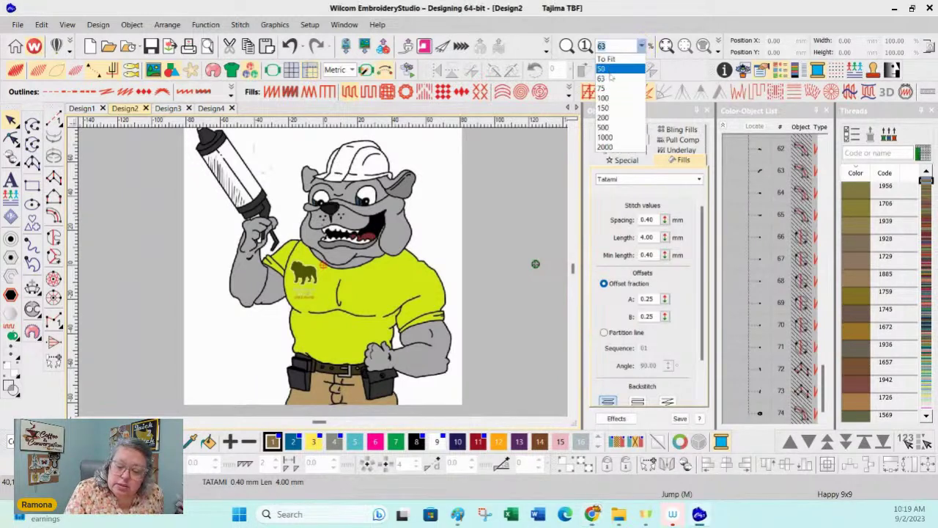
click(617, 62)
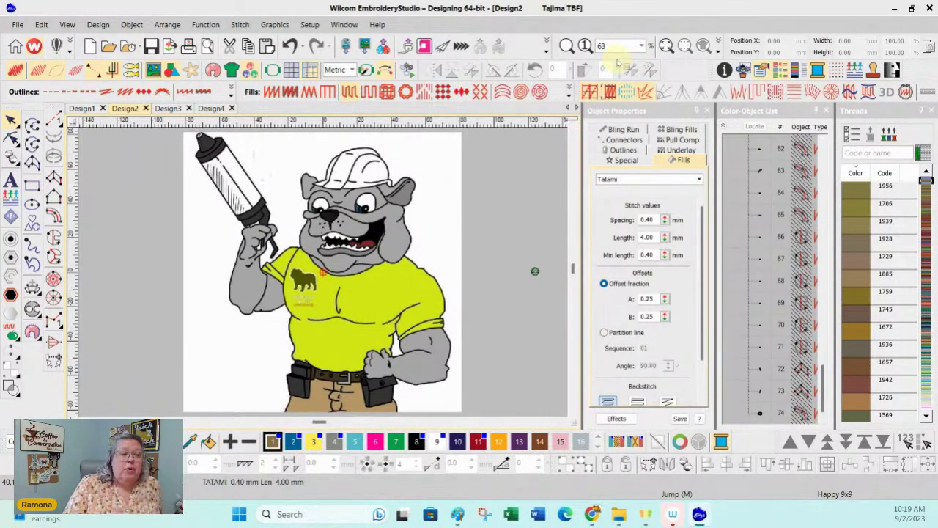
mouse_move(13, 337)
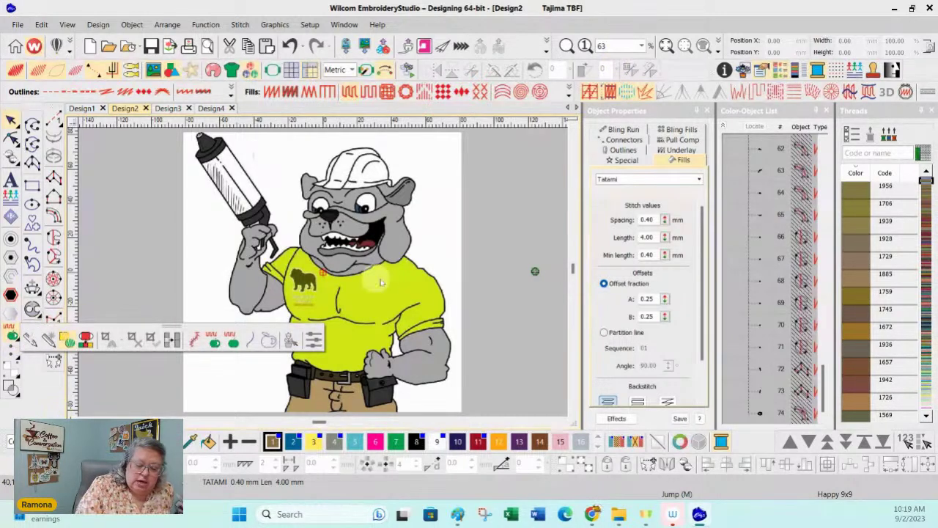
click(31, 339)
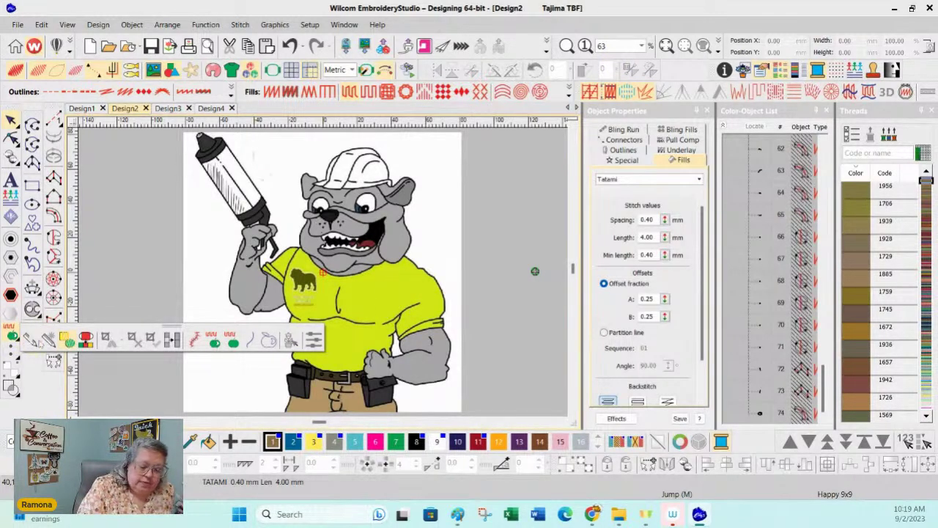
click(502, 330)
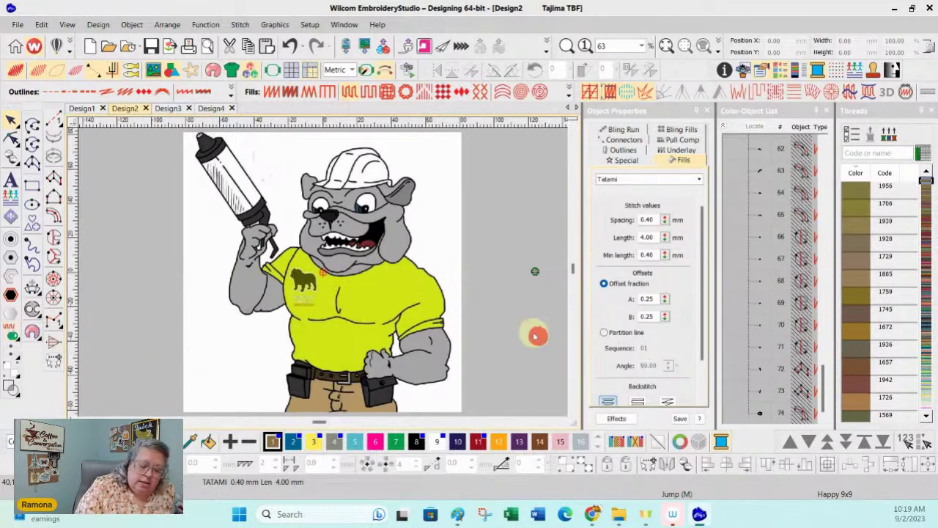
mouse_move(14, 337)
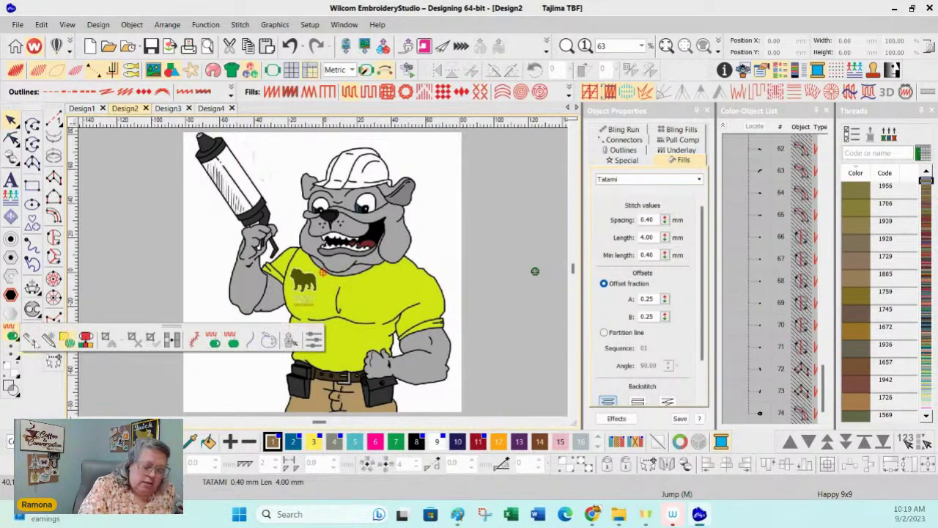
click(419, 291)
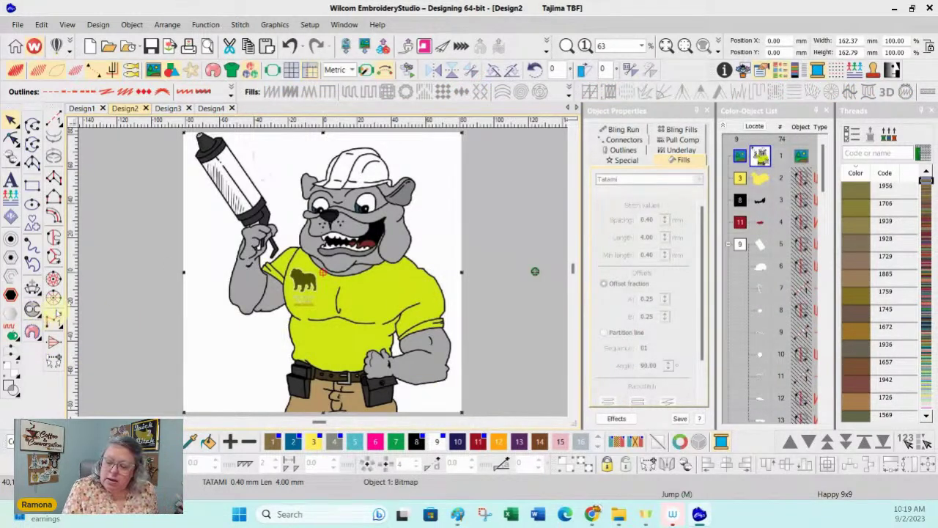
Start click-to-fill auto-digitizing on the bulldog bitmap and accept the processed bitmap colors.
click(14, 335)
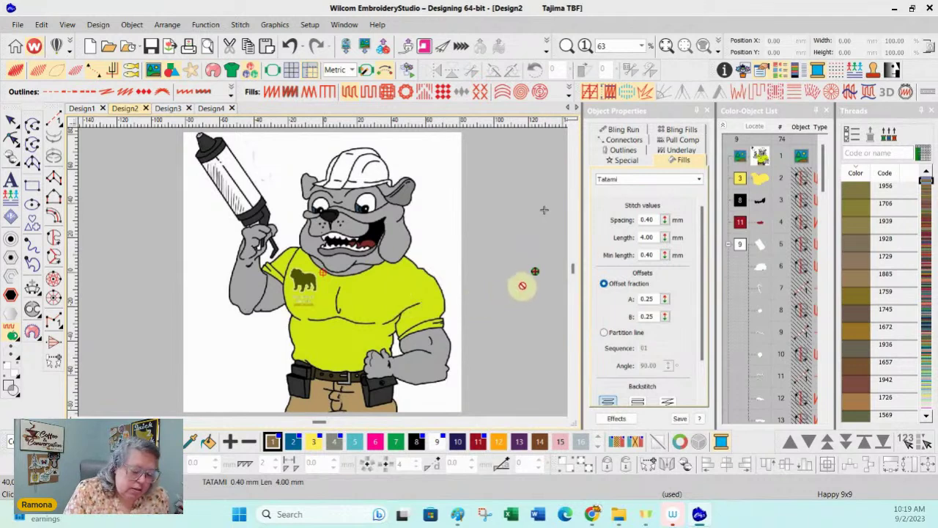
click(13, 336)
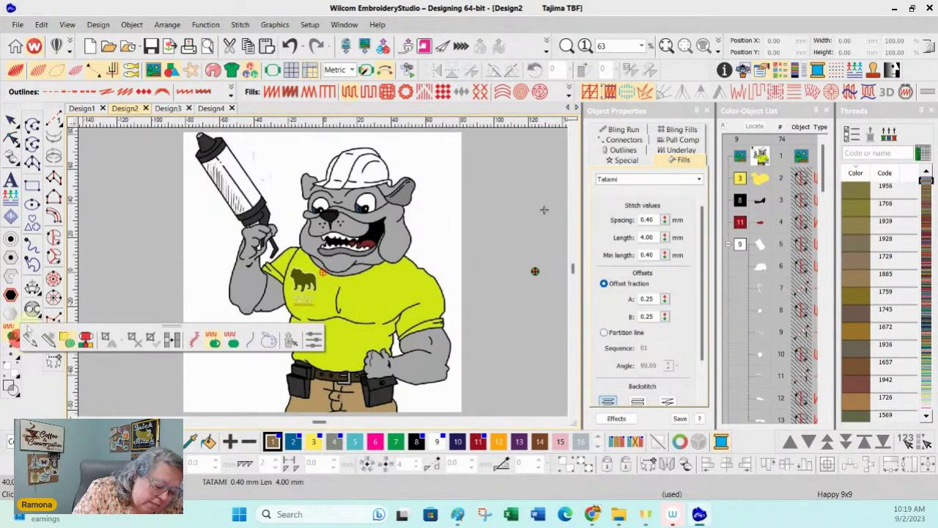
click(234, 341)
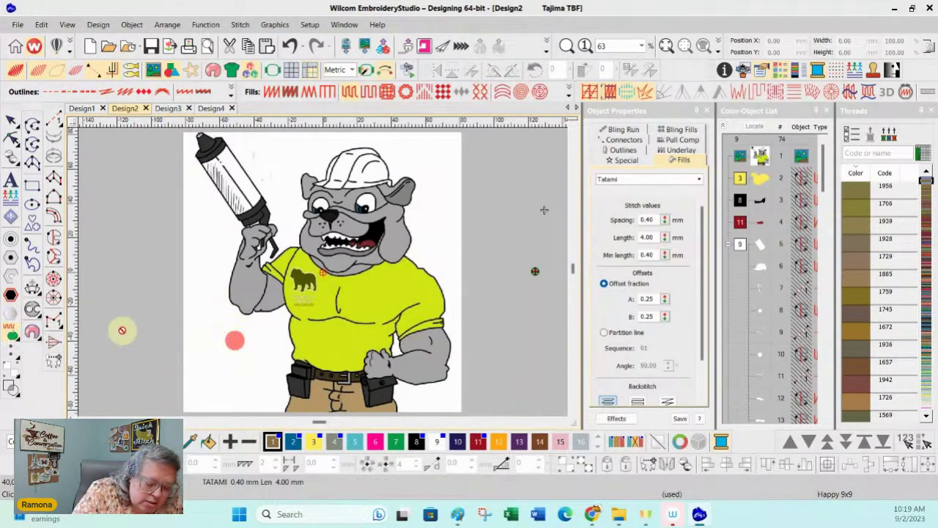
click(13, 336)
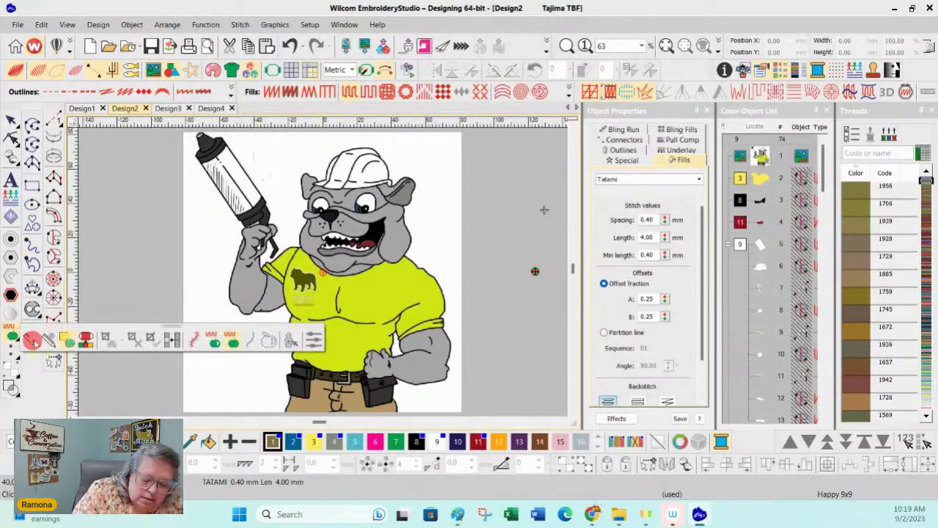
click(234, 340)
click(14, 336)
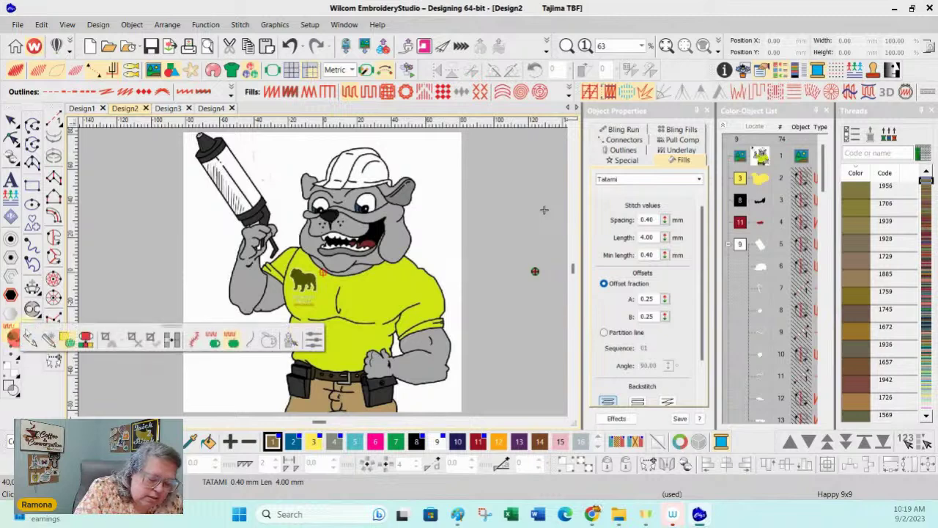
click(213, 342)
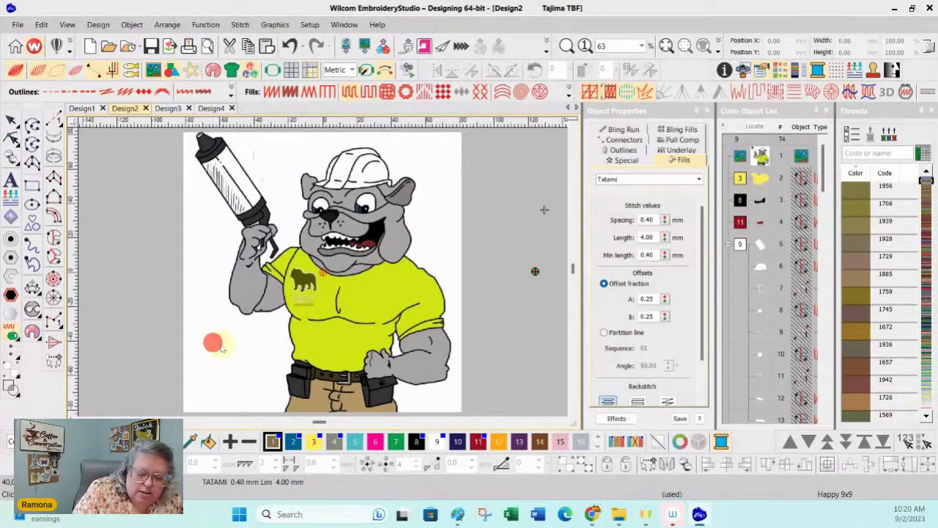
click(365, 296)
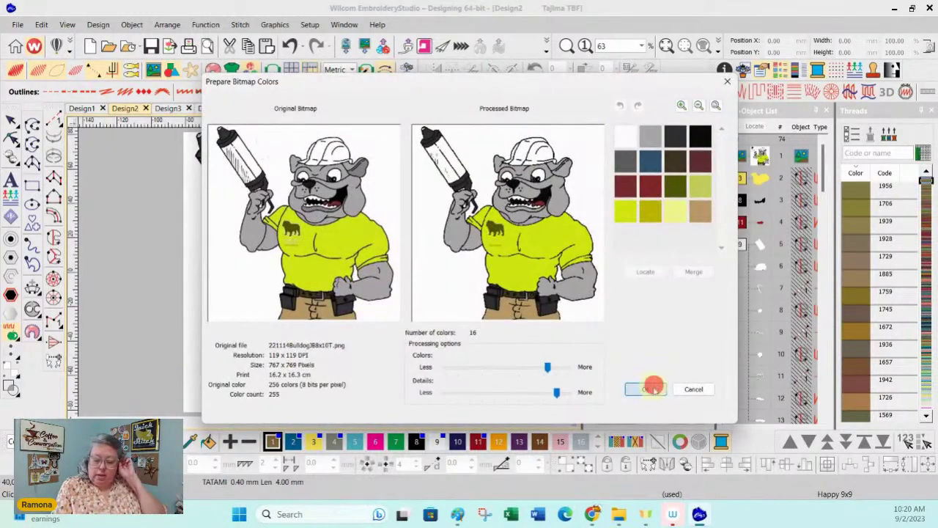
click(650, 385)
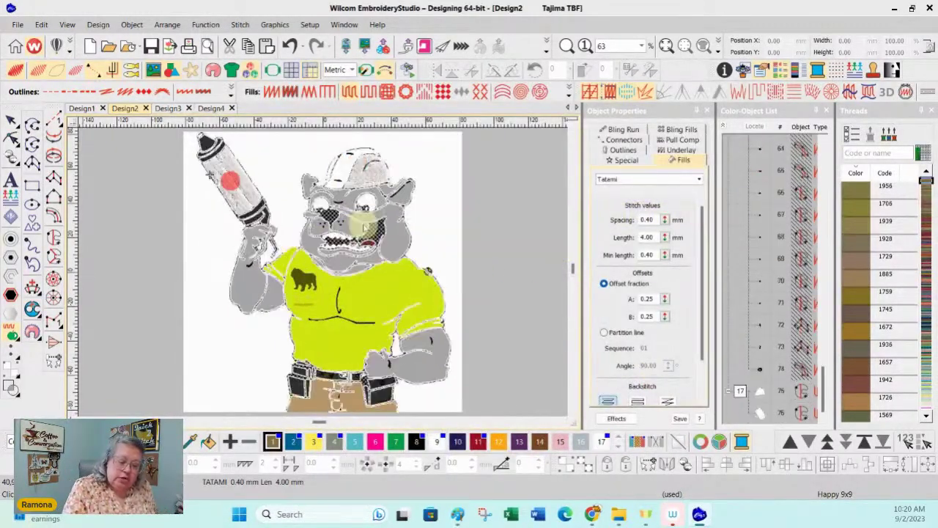
Convert the bulldog's trousers, arm, face, ears and hard hat areas into Tatami fill stitch objects.
click(302, 386)
click(254, 279)
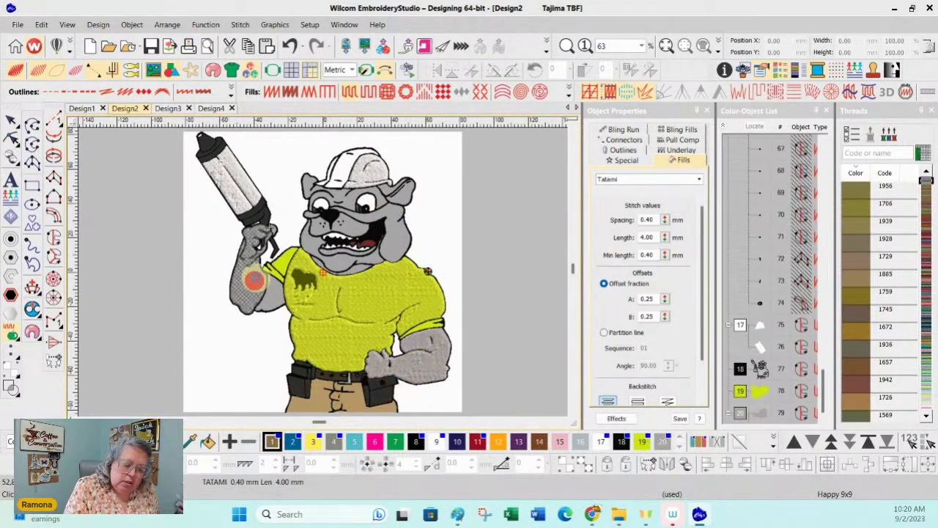
click(402, 232)
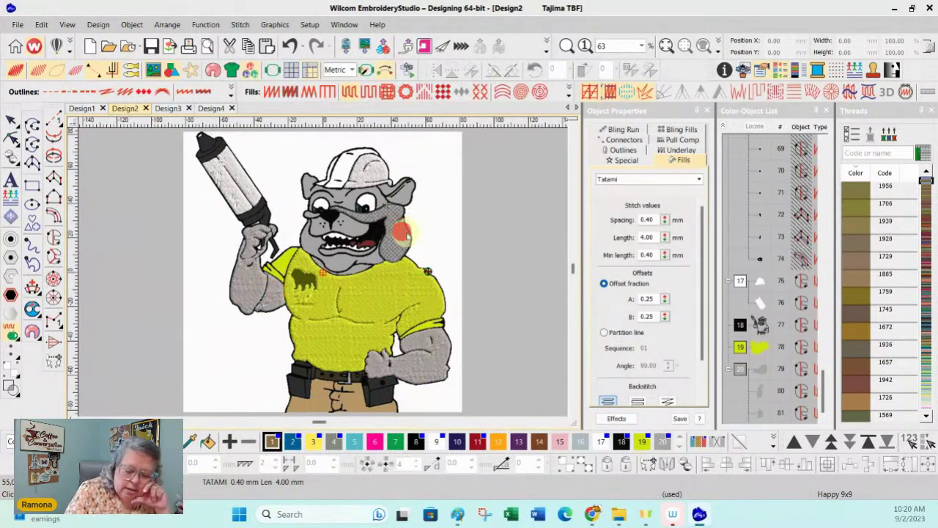
click(312, 237)
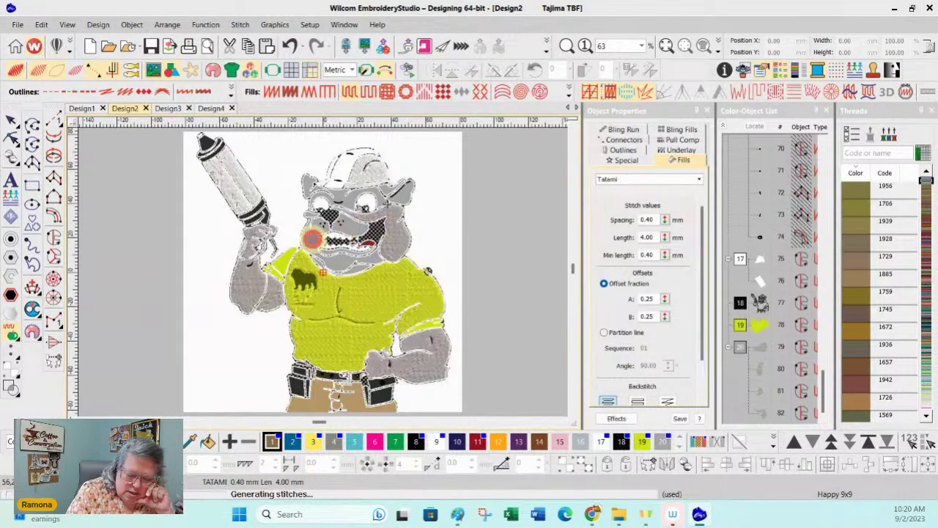
click(377, 194)
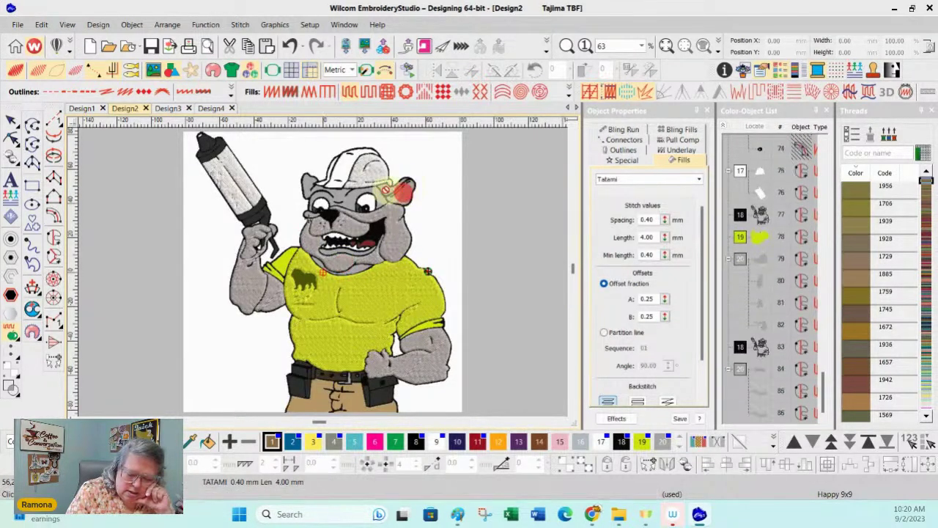
click(353, 200)
click(345, 167)
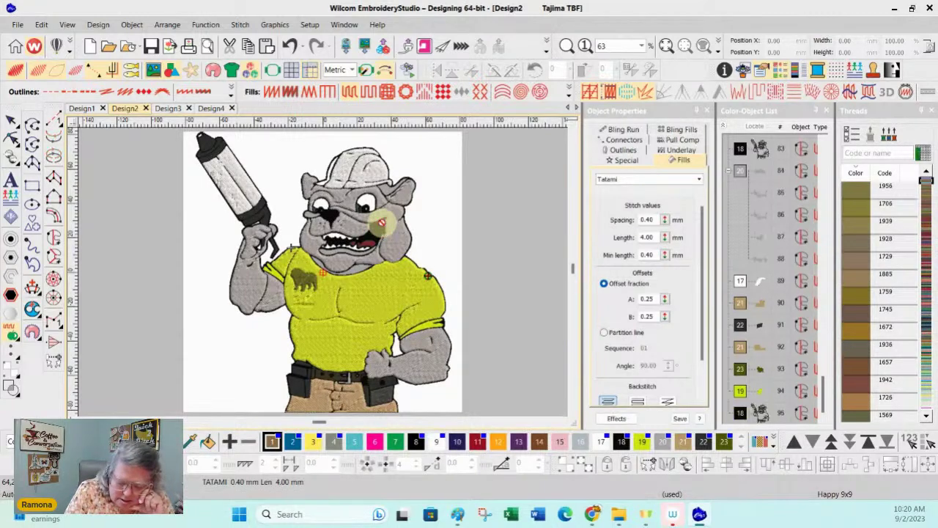
Inspect the black outline fill object on the bulldog and hide the bitmap artwork so only the stitch objects show.
click(762, 146)
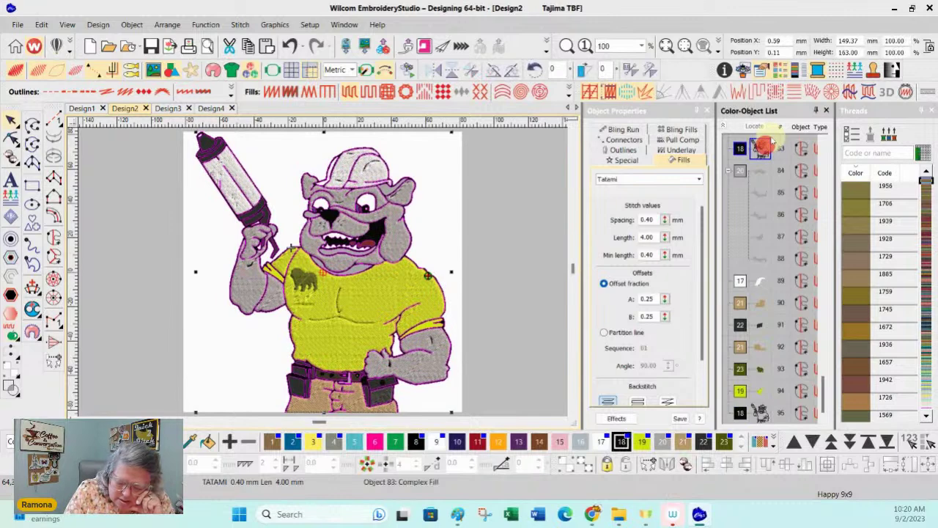
click(358, 268)
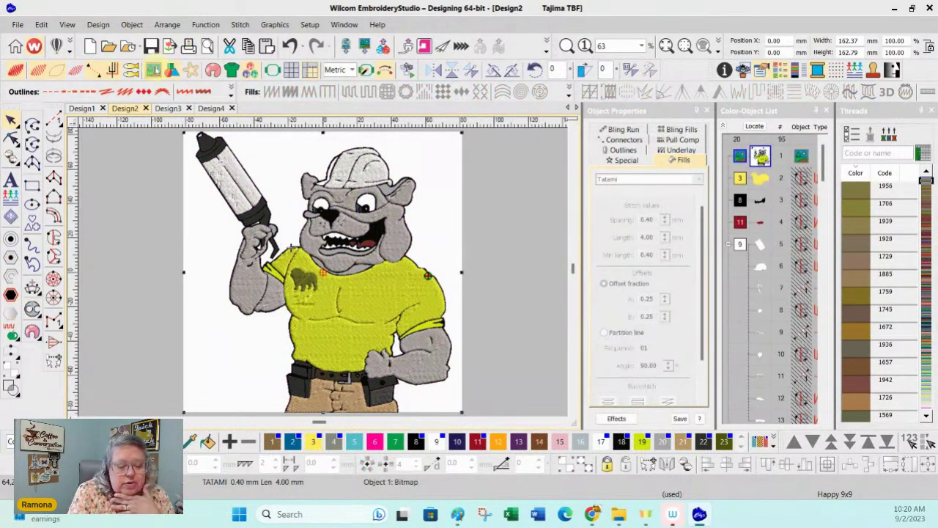
click(154, 70)
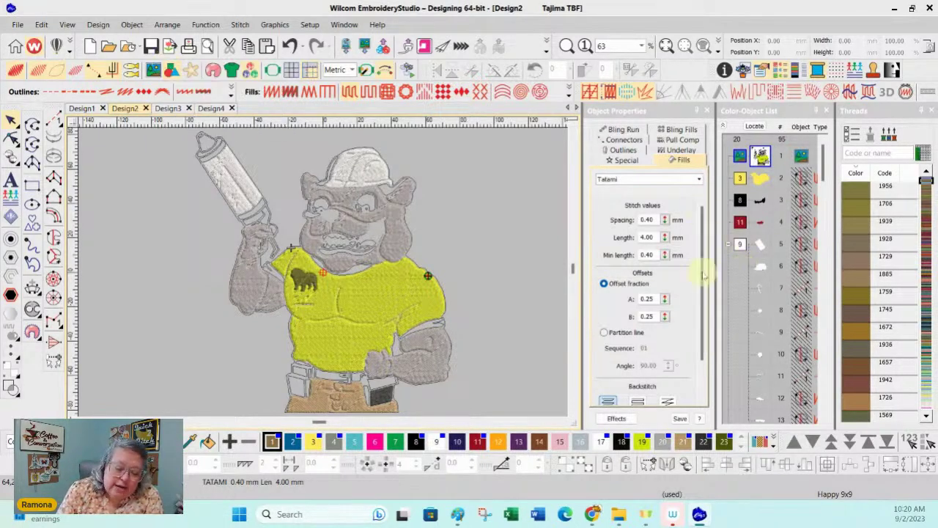
click(517, 319)
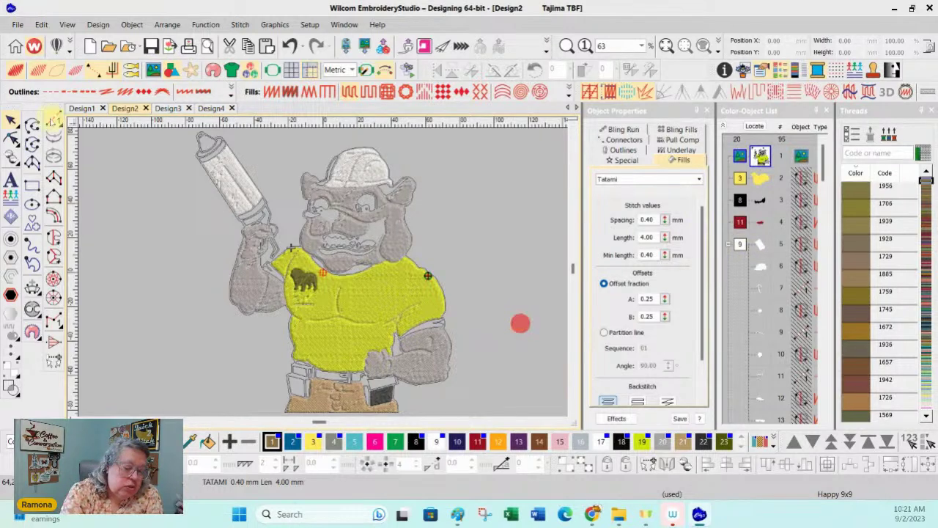
Digitize a Run line with 2.50 mm stitch length down the center of the yellow shirt's chest.
click(342, 287)
click(32, 126)
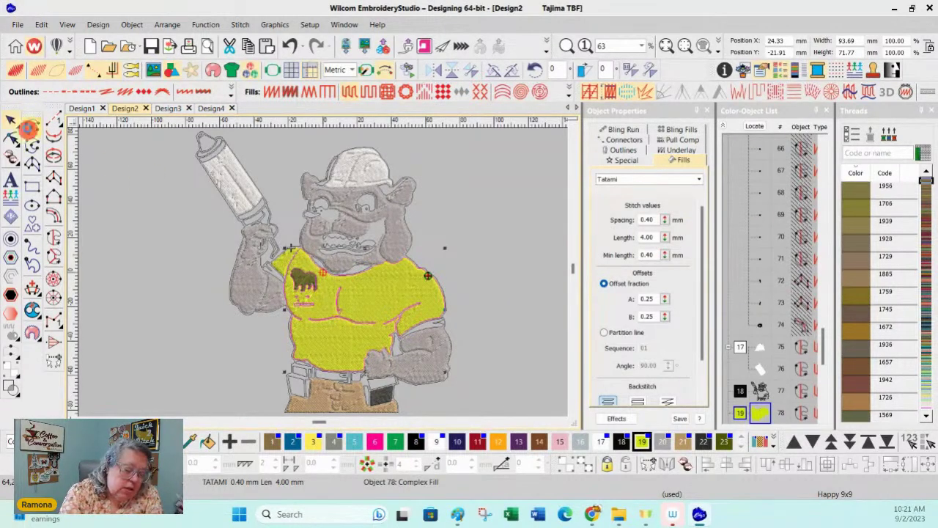
click(50, 91)
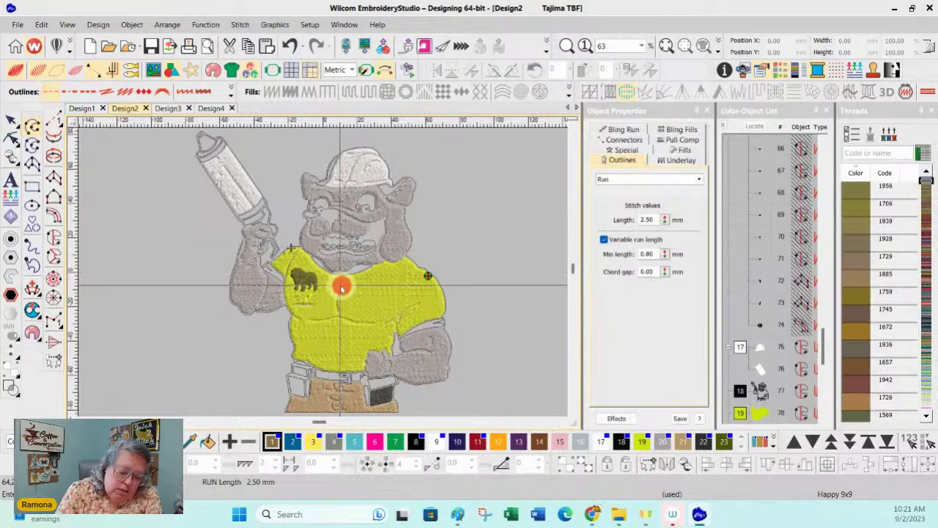
click(339, 288)
key(Return)
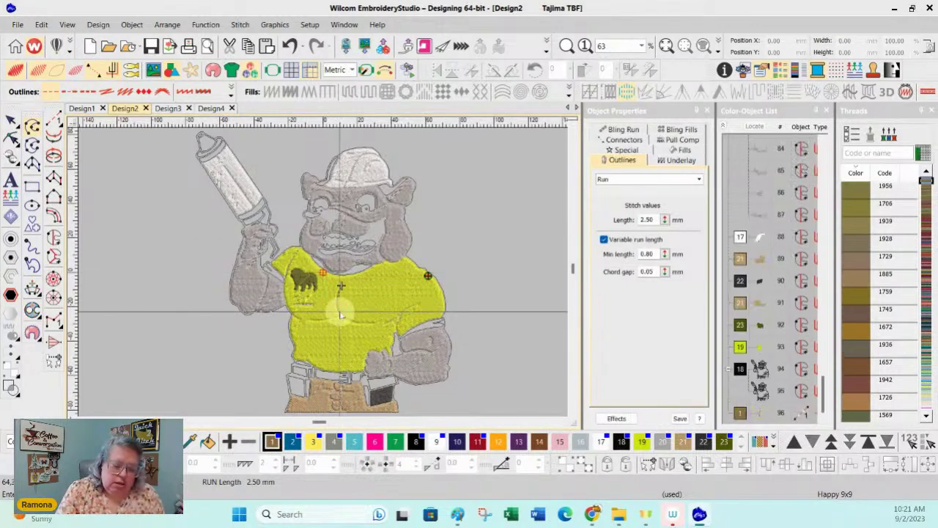
Digitize the curved line across the lower chest and convert both chest lines to Satin outlines.
click(385, 319)
click(350, 315)
click(325, 318)
click(311, 320)
key(Return)
shift+click(741, 391)
click(189, 91)
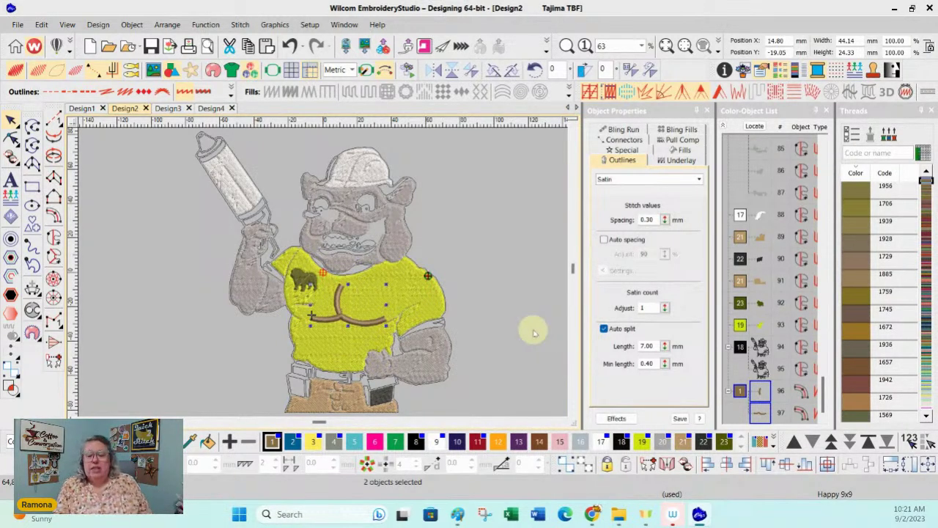
Examine the stitch coverage of the black outline fill, object 94, across the bulldog.
click(763, 350)
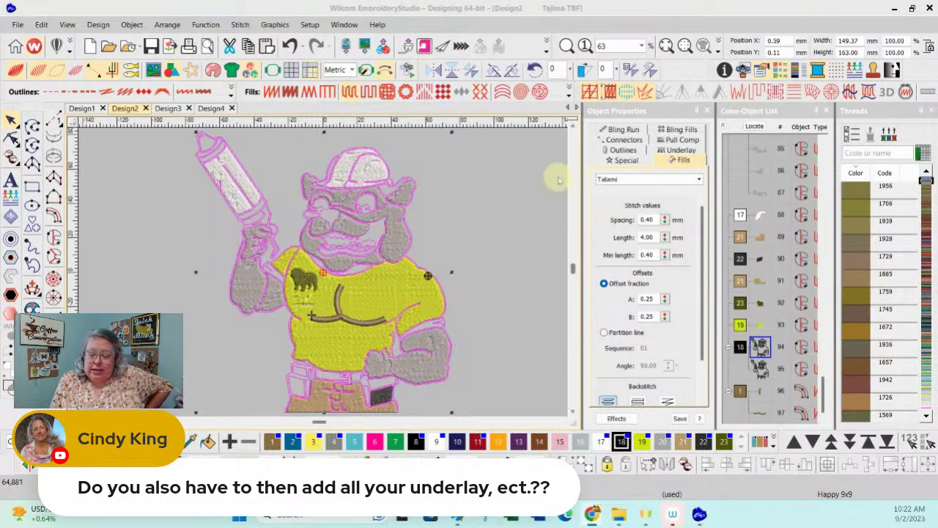
click(510, 197)
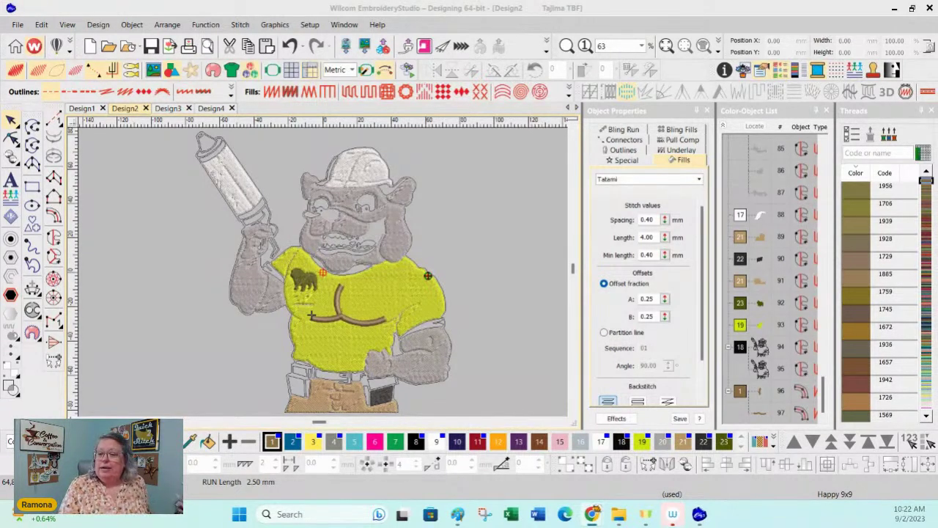
Unhide all objects in the bulldog design so the manually digitized version shows beside the auto-digitized one.
click(562, 422)
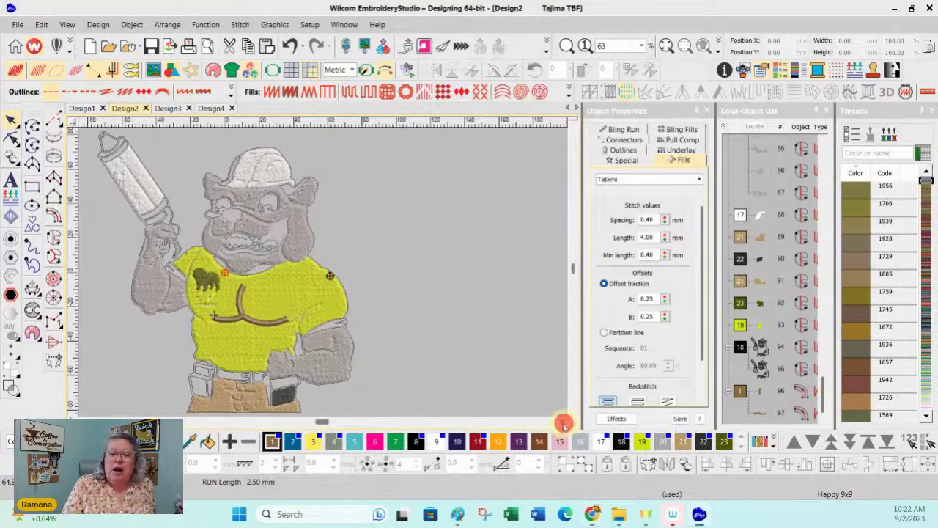
click(562, 422)
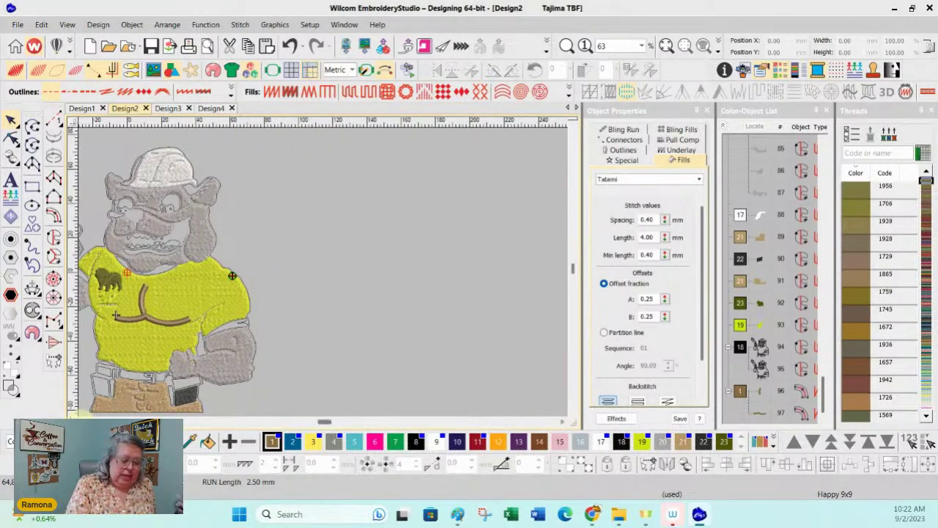
click(75, 415)
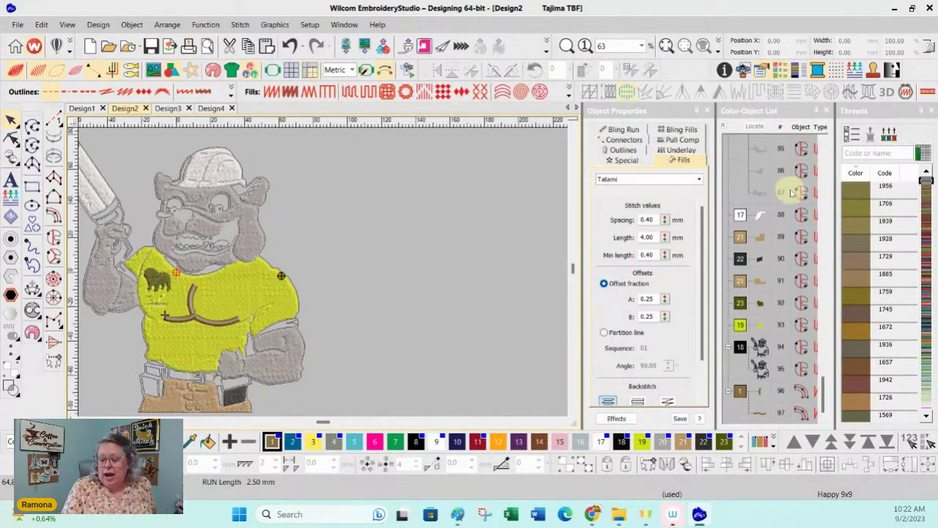
right_click(764, 157)
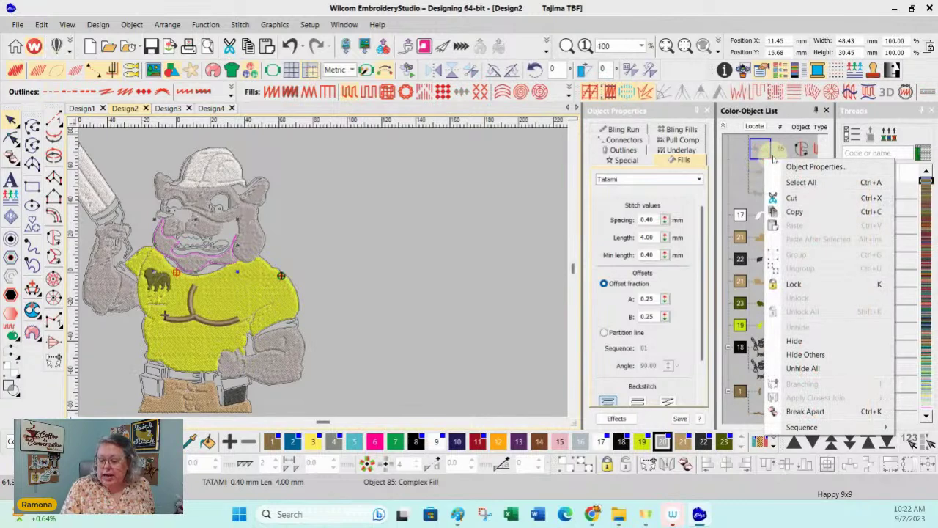
click(815, 367)
click(736, 379)
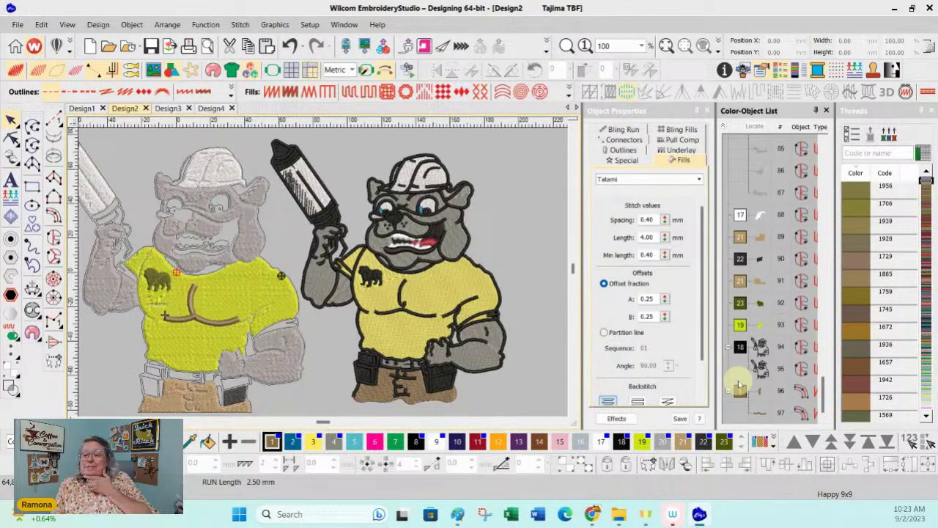
click(744, 153)
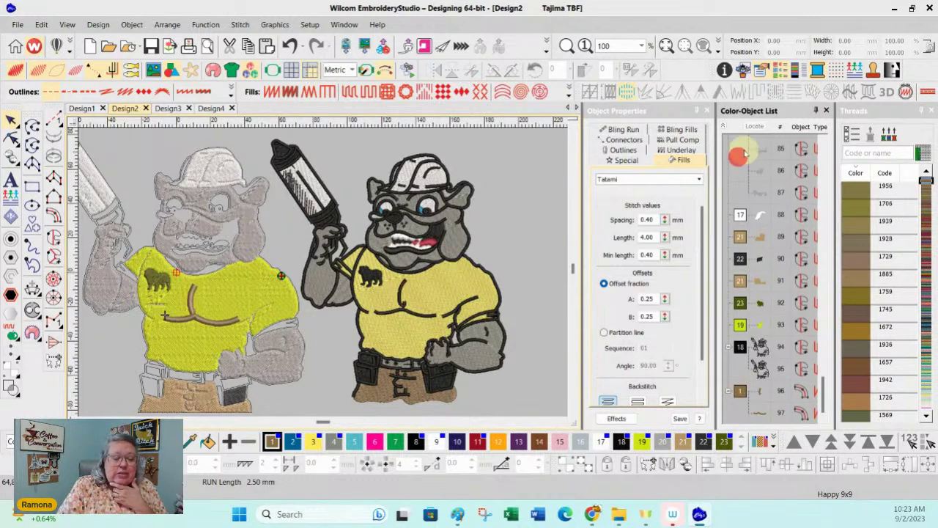
click(169, 110)
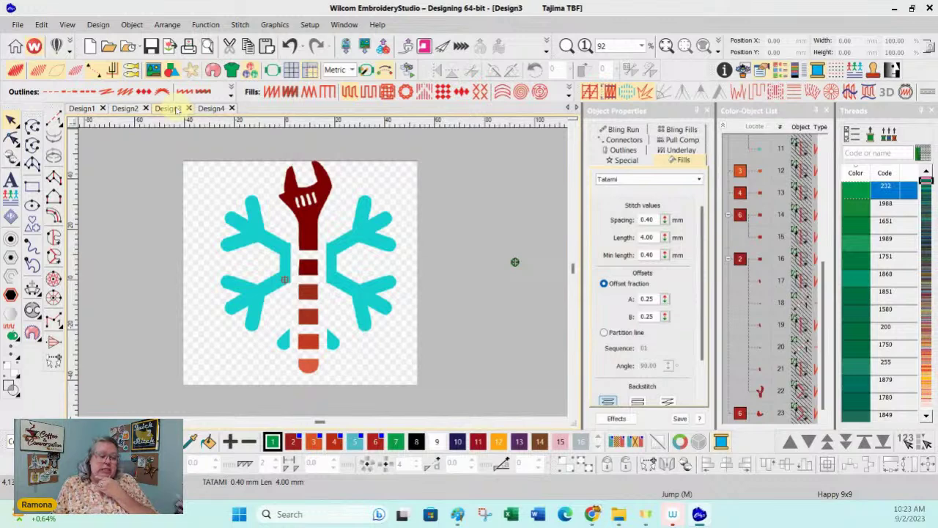
click(28, 337)
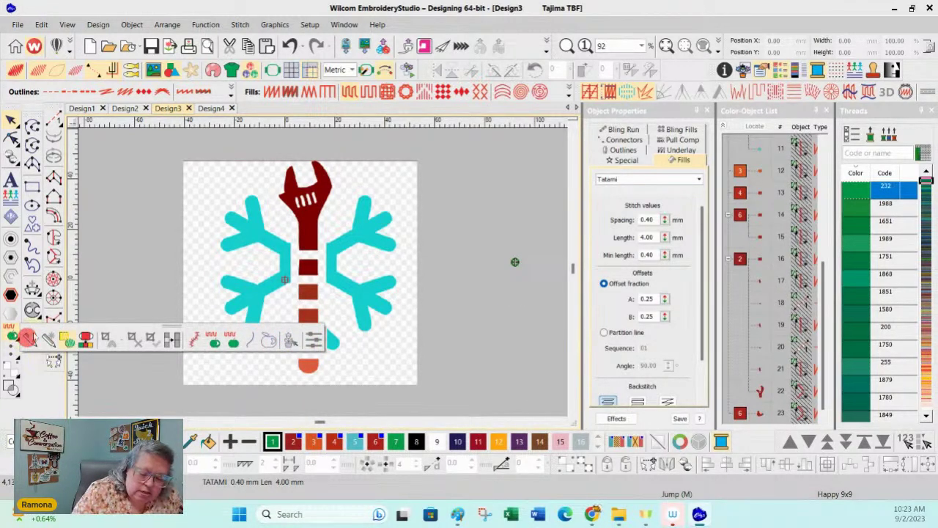
click(520, 335)
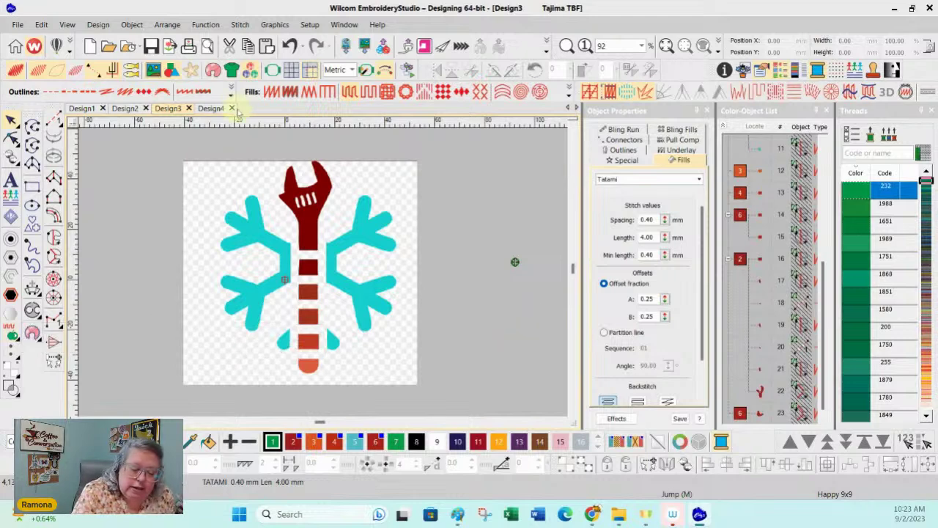
Start a new design and import the snowflake-and-wrench image Screenshot 2023-08-30 154225.png as a bitmap.
click(90, 44)
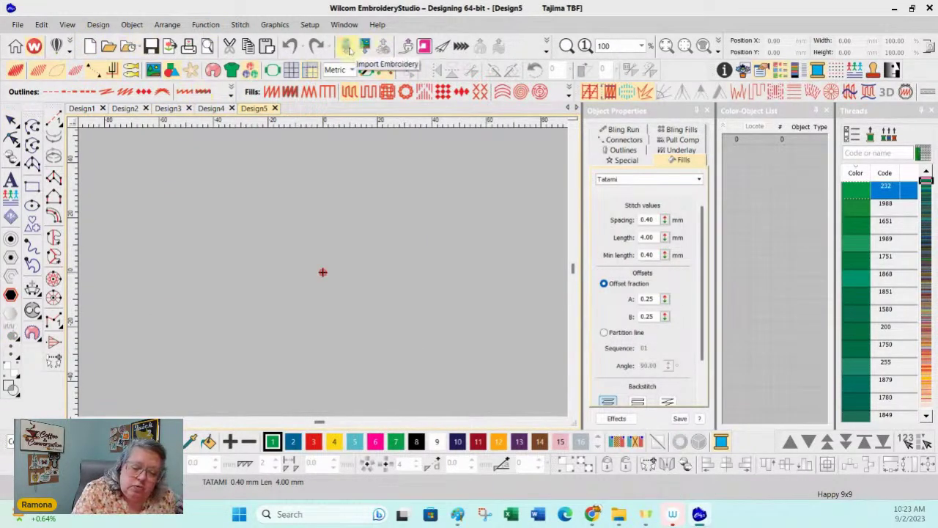
click(348, 47)
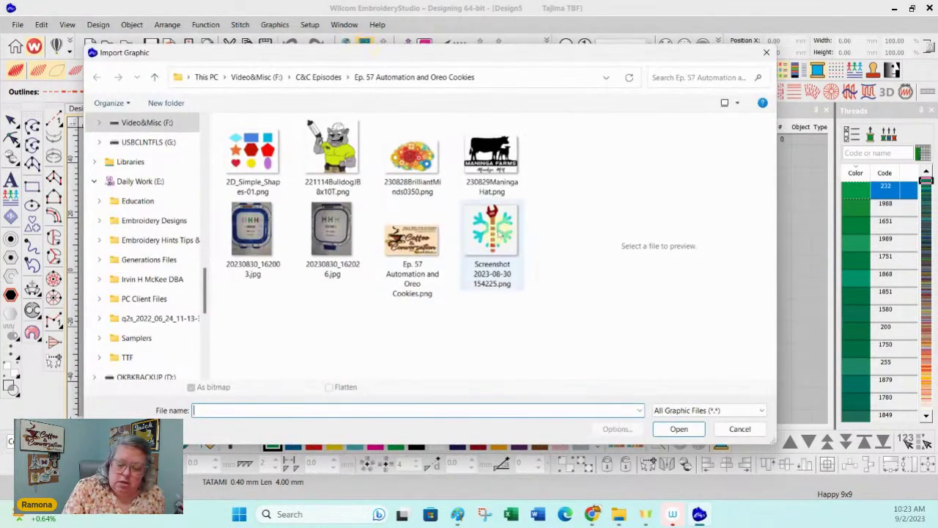
click(498, 238)
click(679, 429)
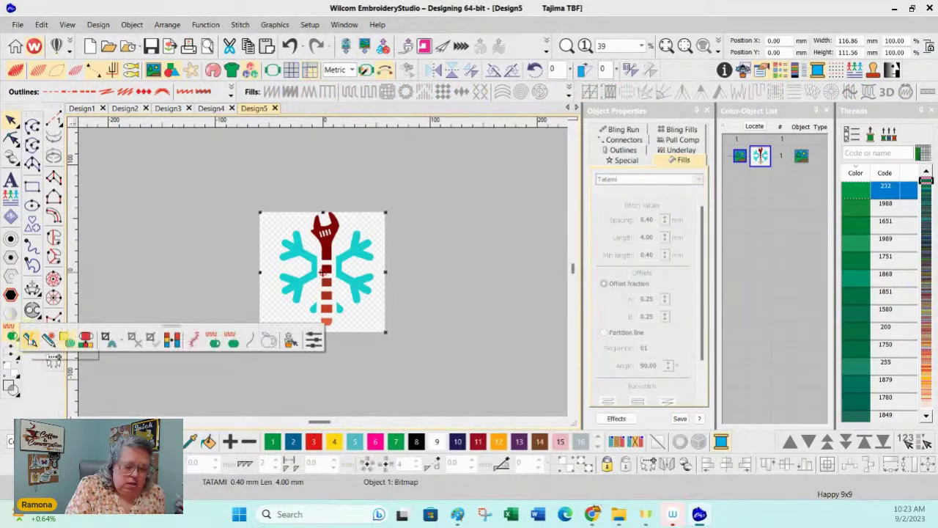
Auto-digitize the snowflake-and-wrench bitmap into embroidery objects and enlarge the result for inspection.
click(29, 338)
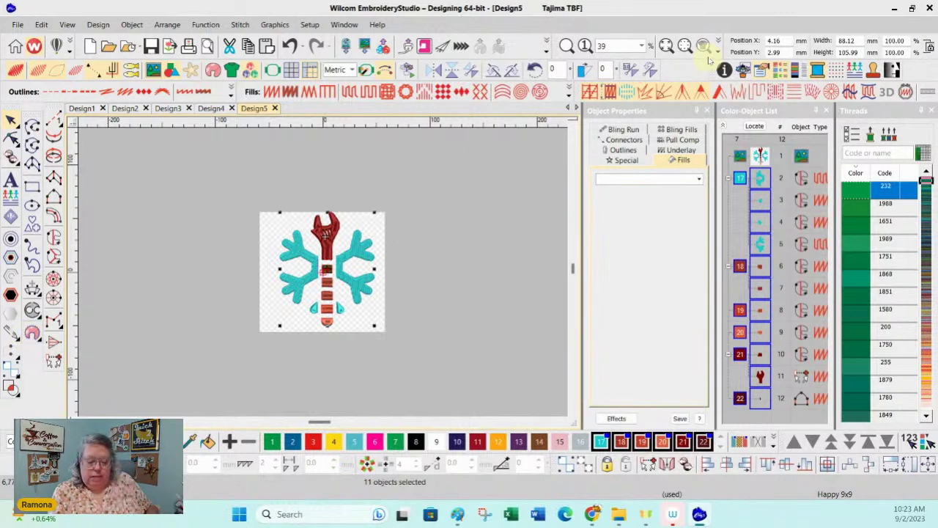
click(643, 45)
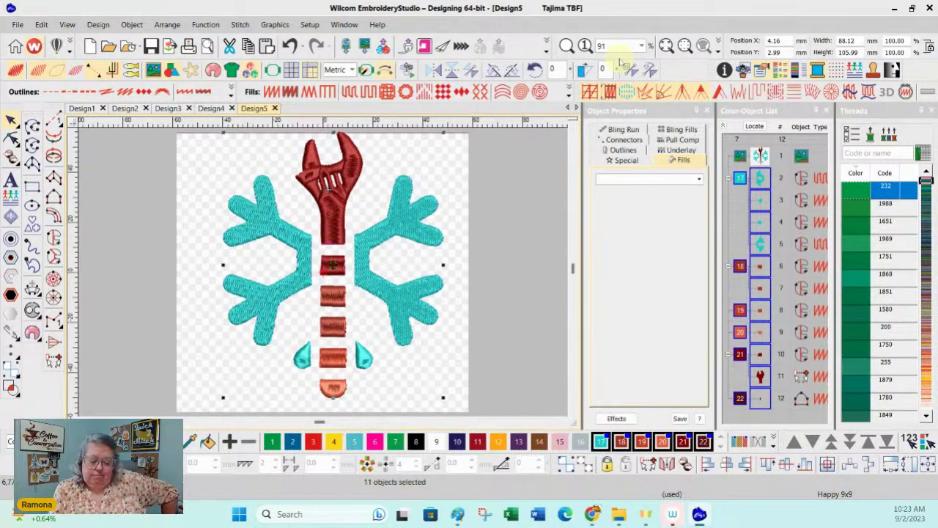
click(563, 423)
click(563, 423)
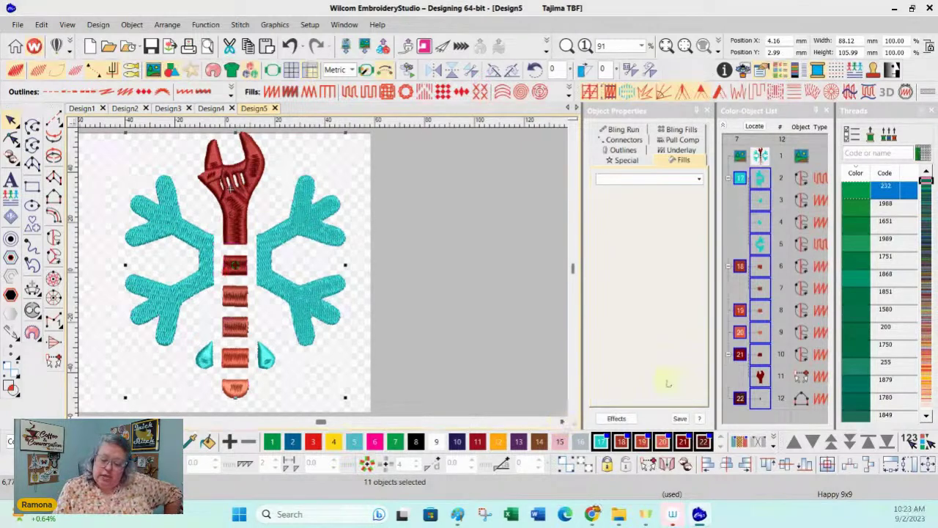
click(737, 366)
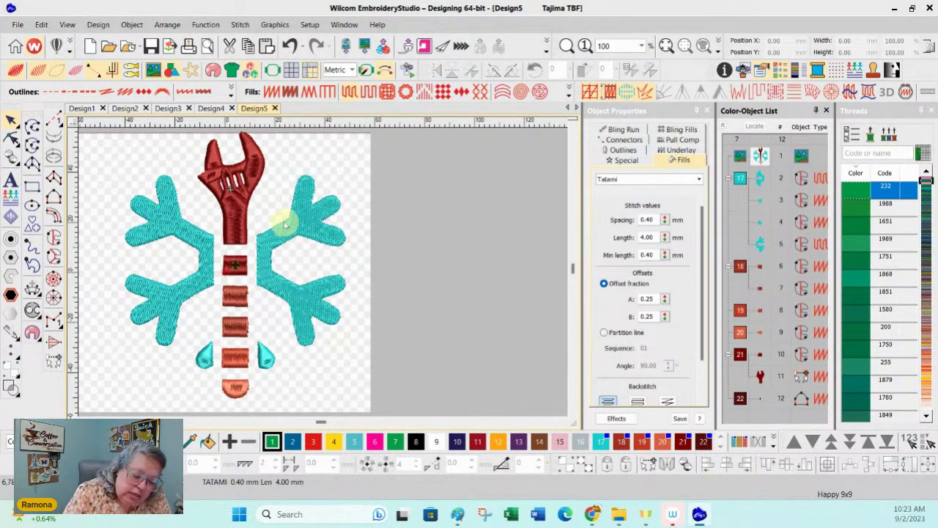
Measure a diagonal distance across the branches of the snowflake's right half.
key(m)
drag(363, 286, 293, 239)
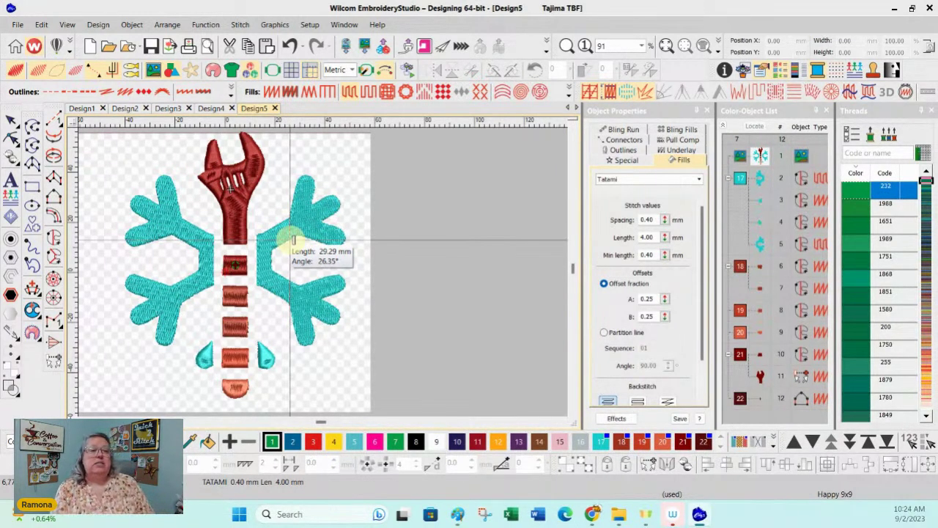
drag(293, 240, 293, 240)
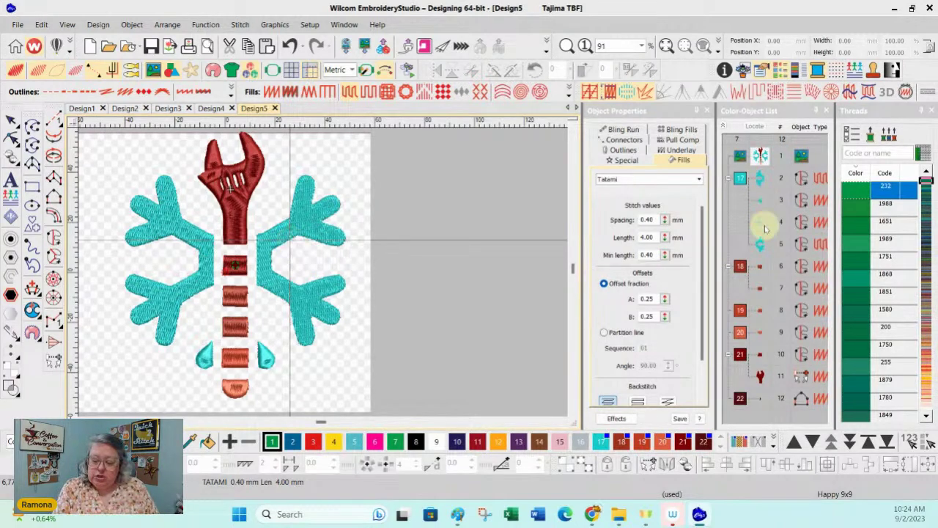
Convert the snowflake's right half, object 5, to Satin fill and split it into separate branch pieces with cut lines across its junctions.
click(762, 244)
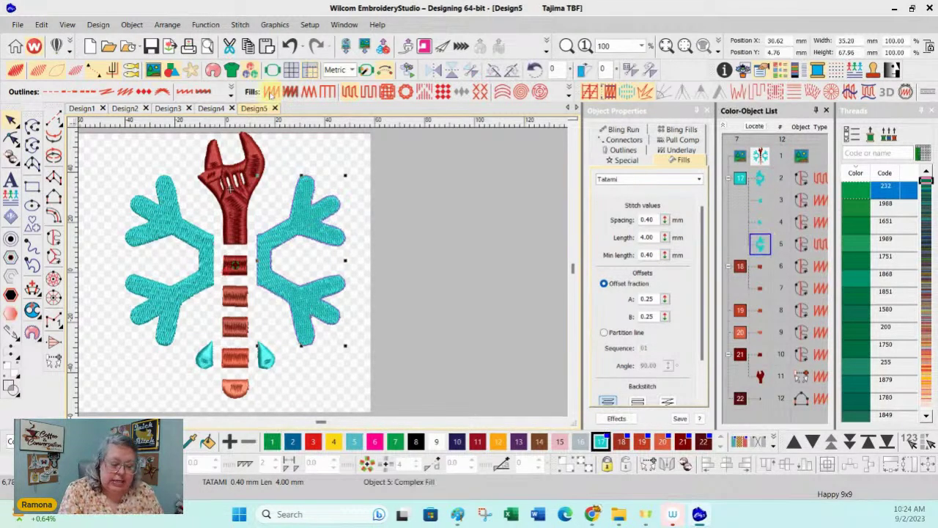
click(273, 91)
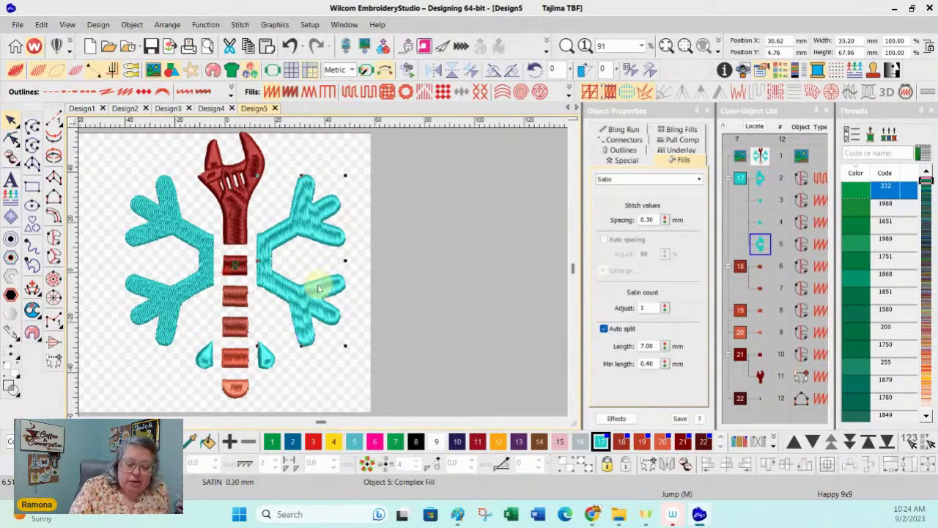
click(12, 157)
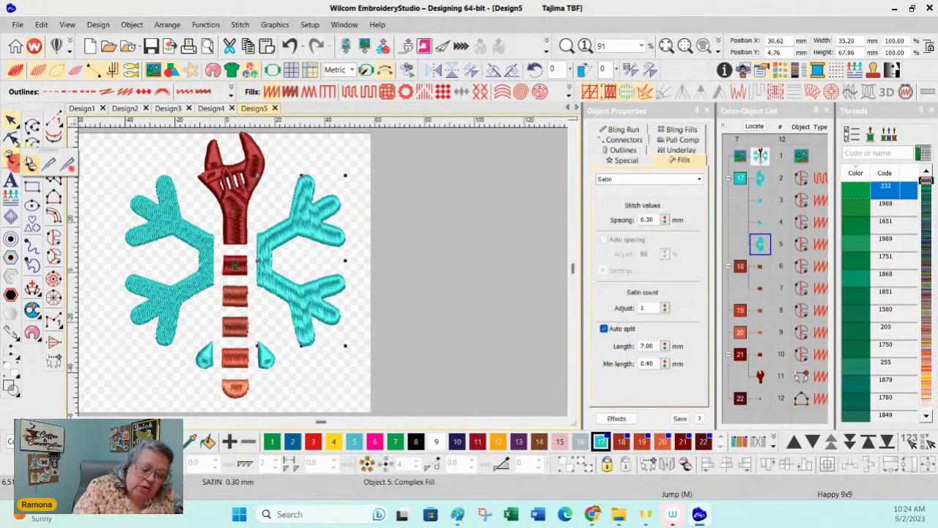
click(49, 163)
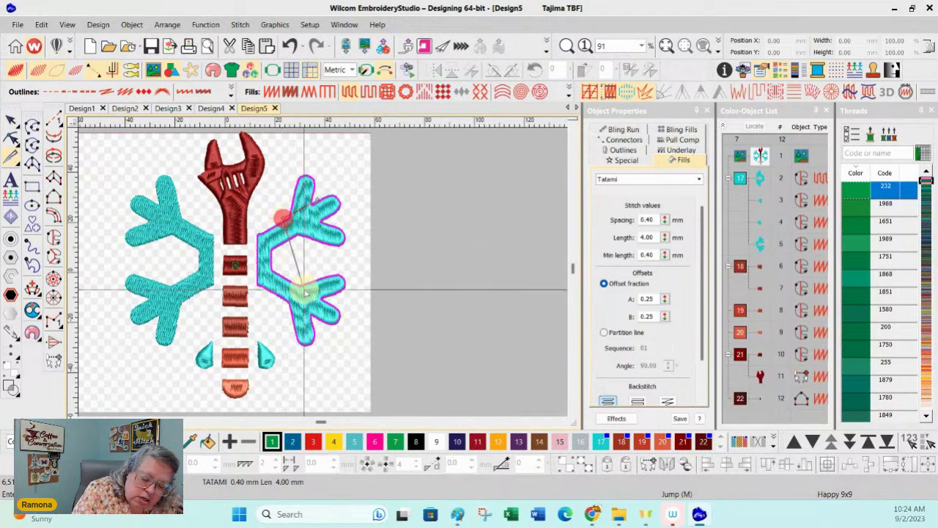
click(265, 224)
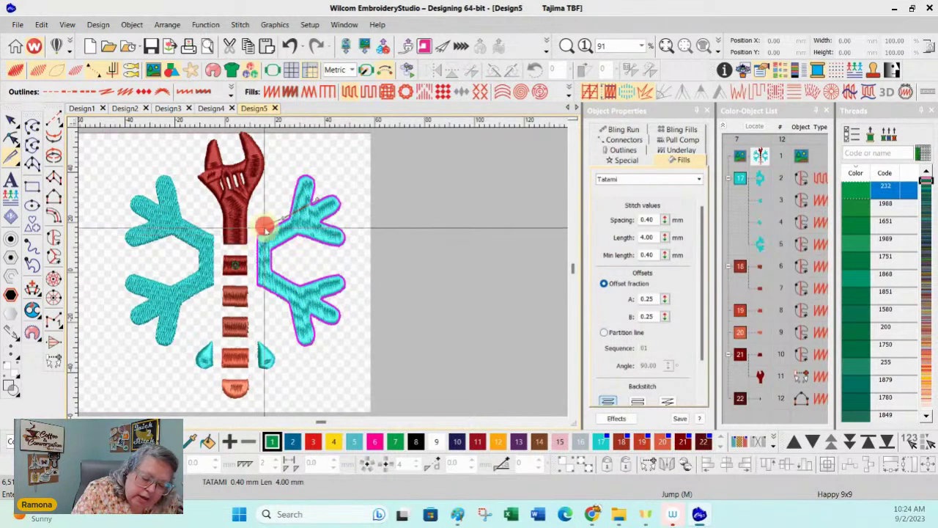
click(275, 255)
click(262, 292)
click(287, 303)
click(346, 342)
click(358, 309)
click(327, 301)
click(293, 286)
click(292, 236)
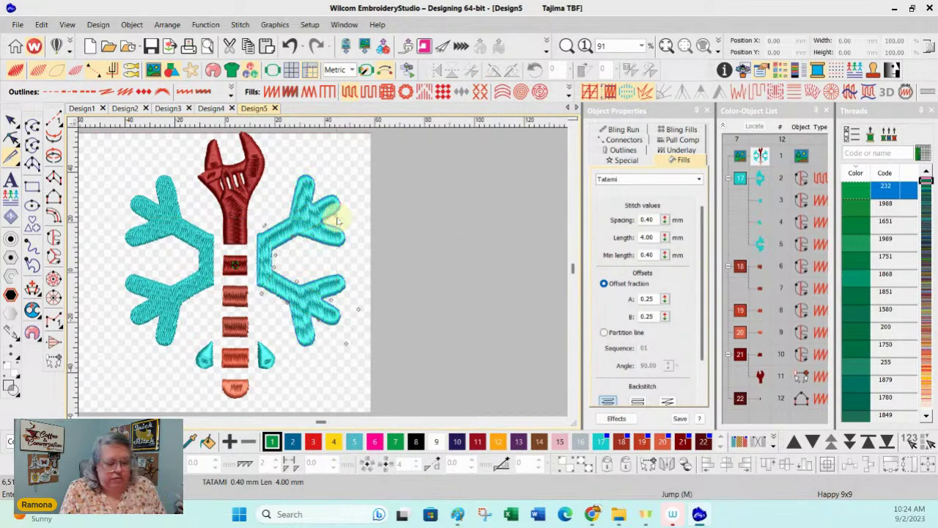
key(Return)
click(731, 310)
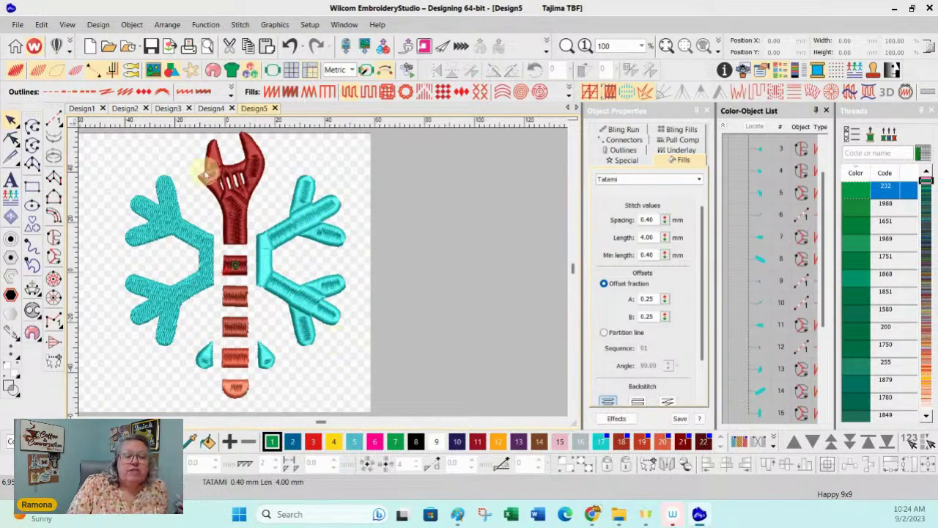
Reshape the long upper satin branch on the snowflake's right half, deleting the extra nodes along its upper edge and straightening that edge.
click(326, 198)
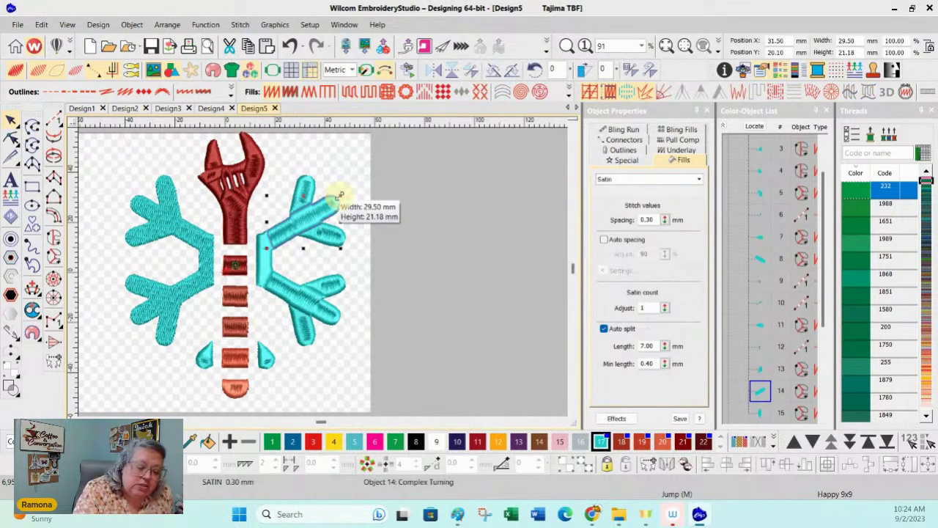
click(11, 137)
drag(272, 185, 321, 233)
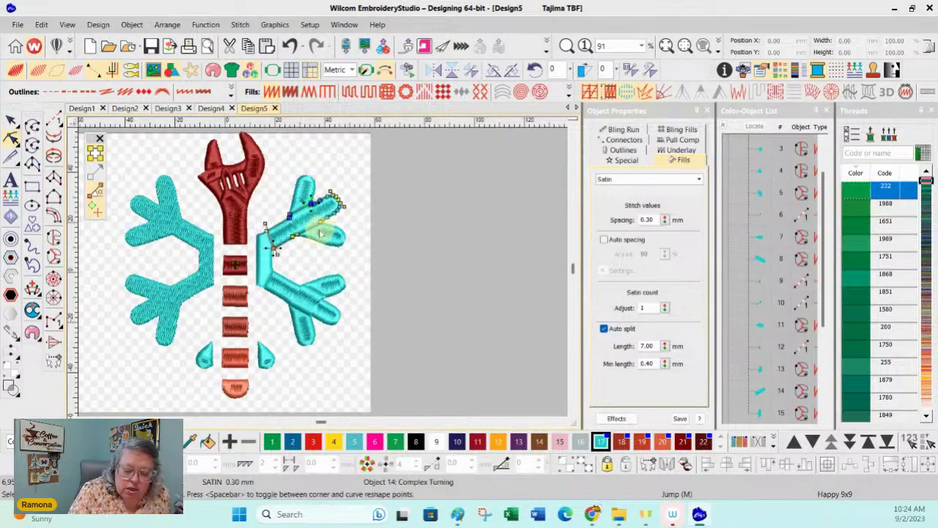
key(Delete)
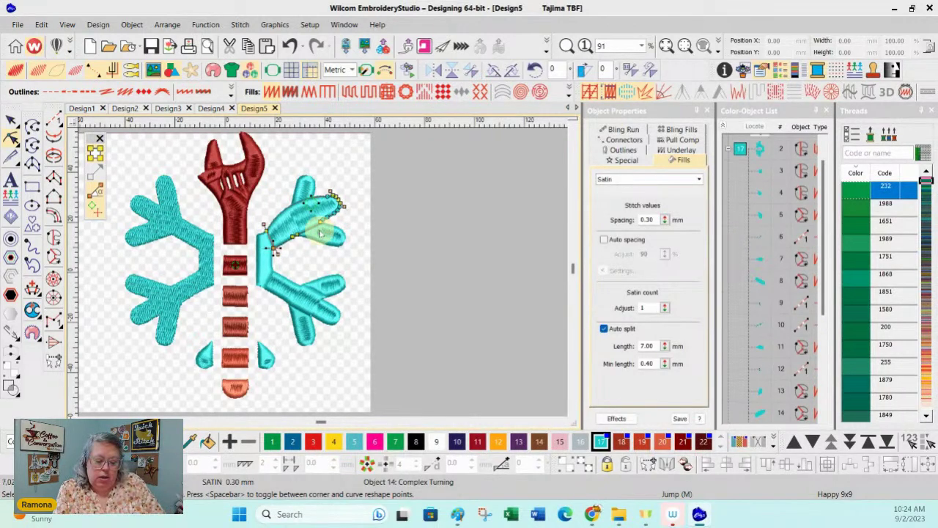
click(504, 290)
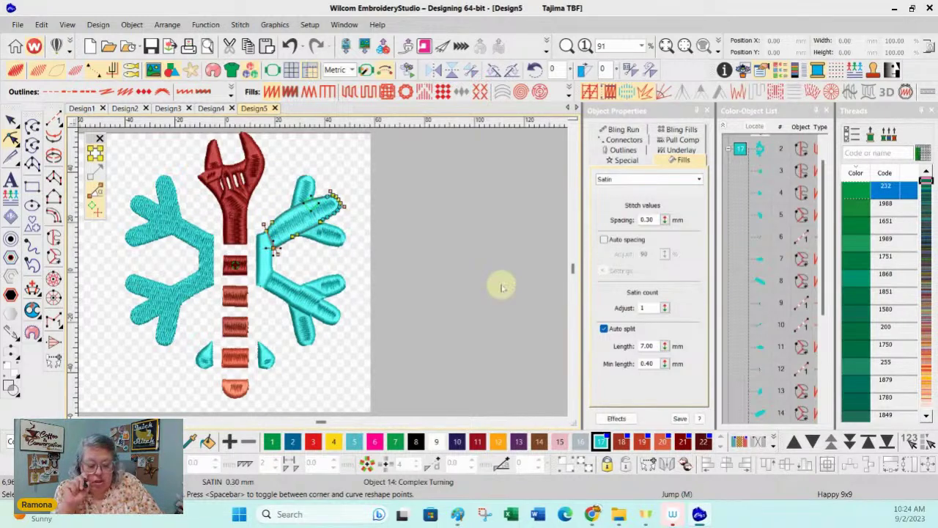
click(327, 196)
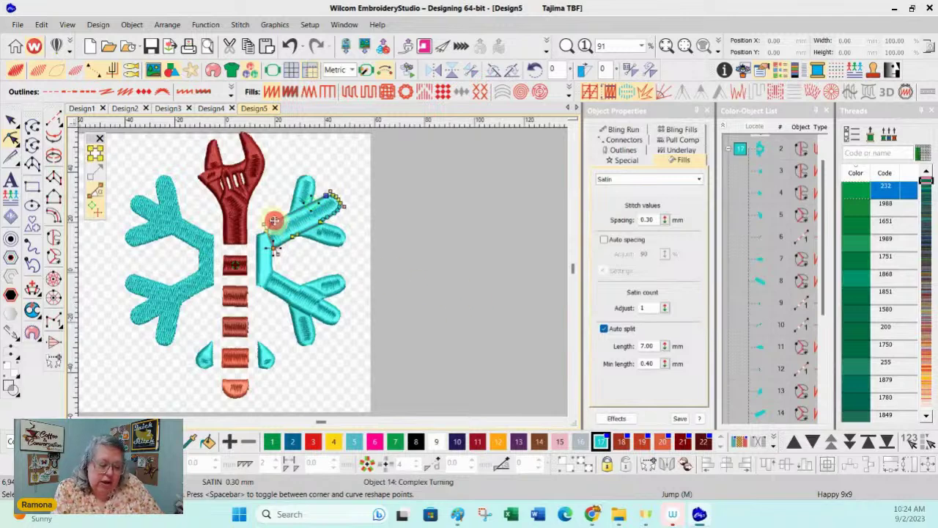
click(484, 348)
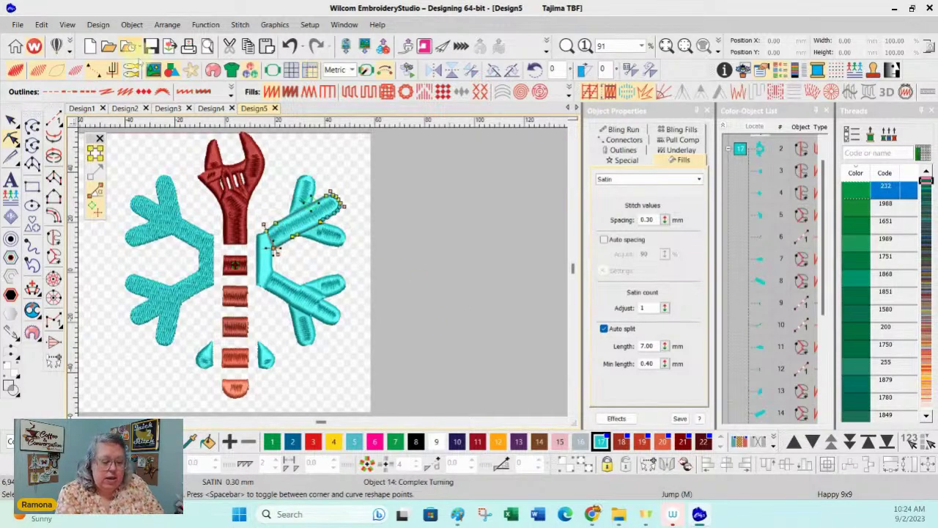
Switch to Design3 and unhide all objects so the manually digitized snowflake and wrench show beside the artwork.
click(139, 107)
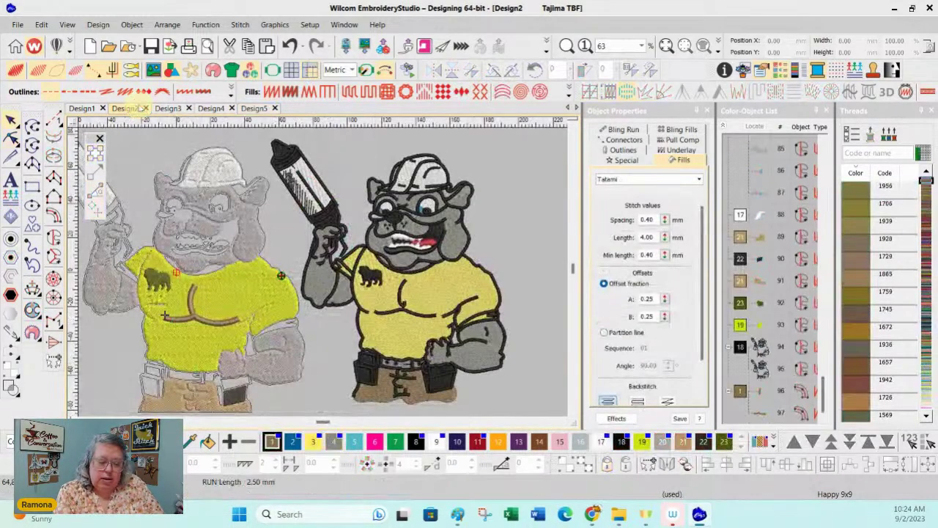
click(168, 108)
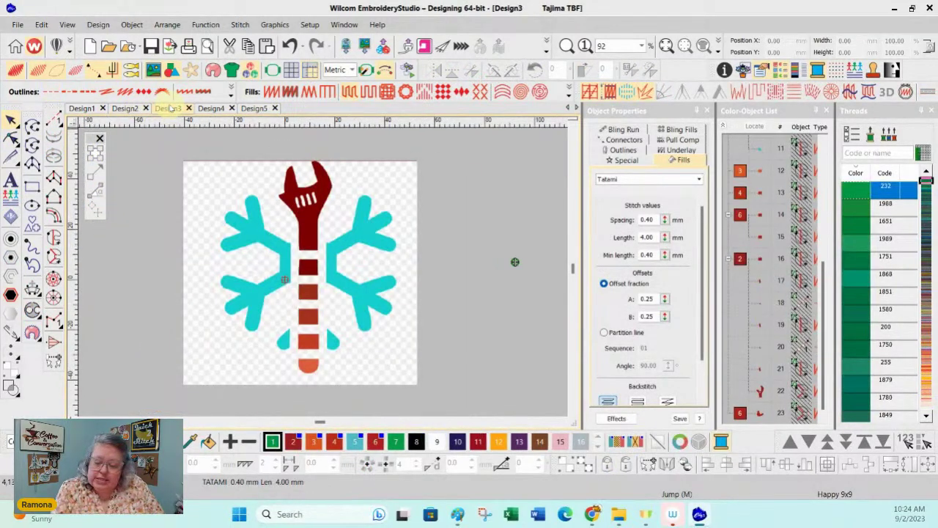
right_click(755, 186)
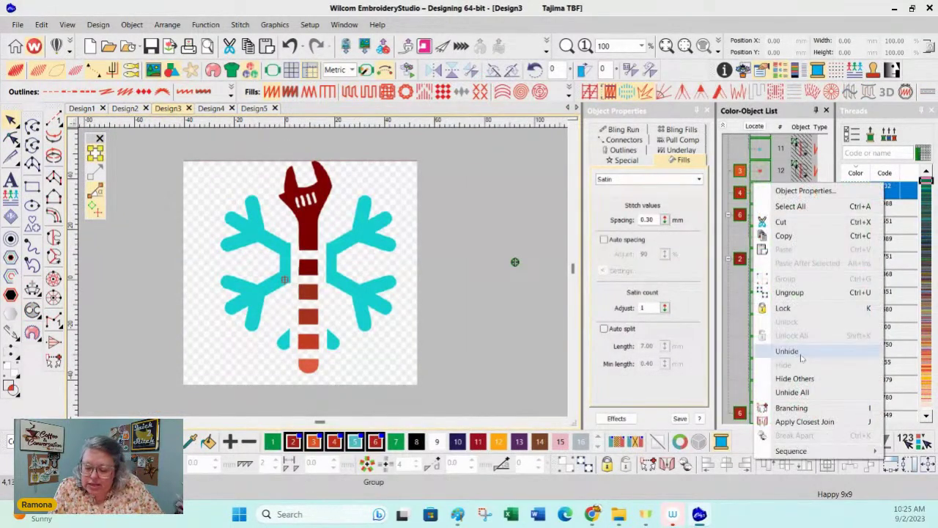
click(812, 391)
click(563, 422)
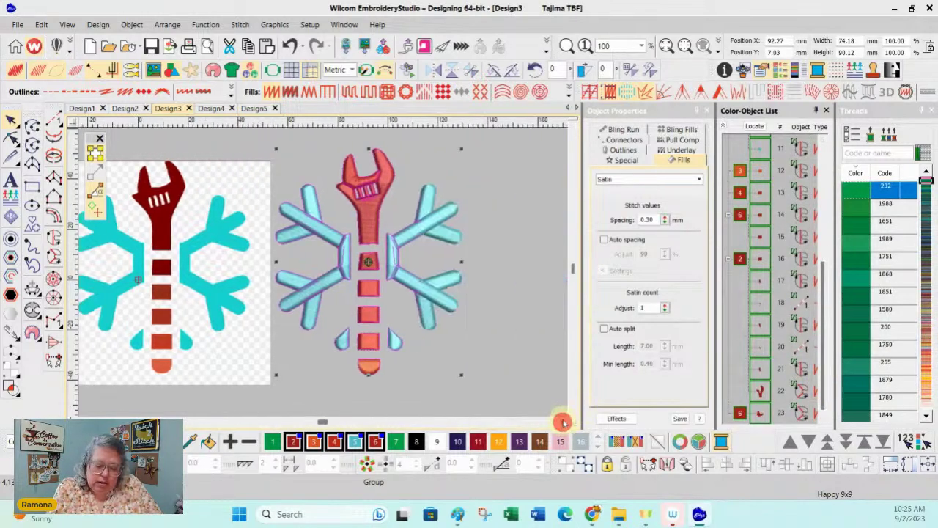
Copy the manually digitized snowflake and wrench from Design3 and paste it into Design5 beside the auto-digitized version.
click(537, 357)
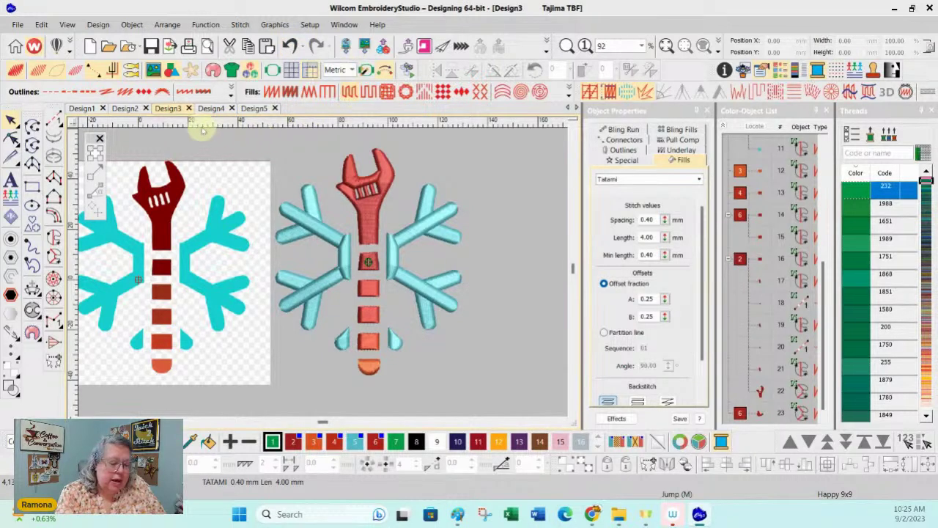
drag(257, 139, 485, 397)
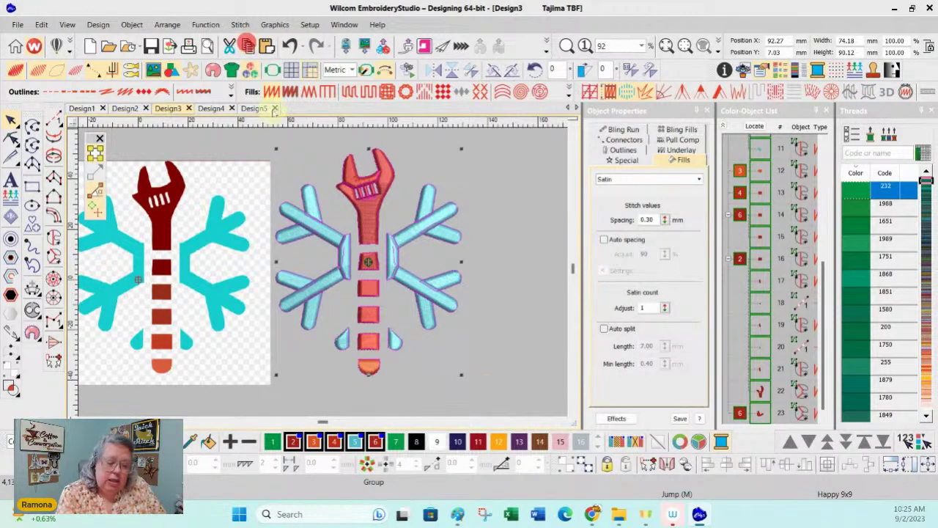
click(261, 108)
click(267, 46)
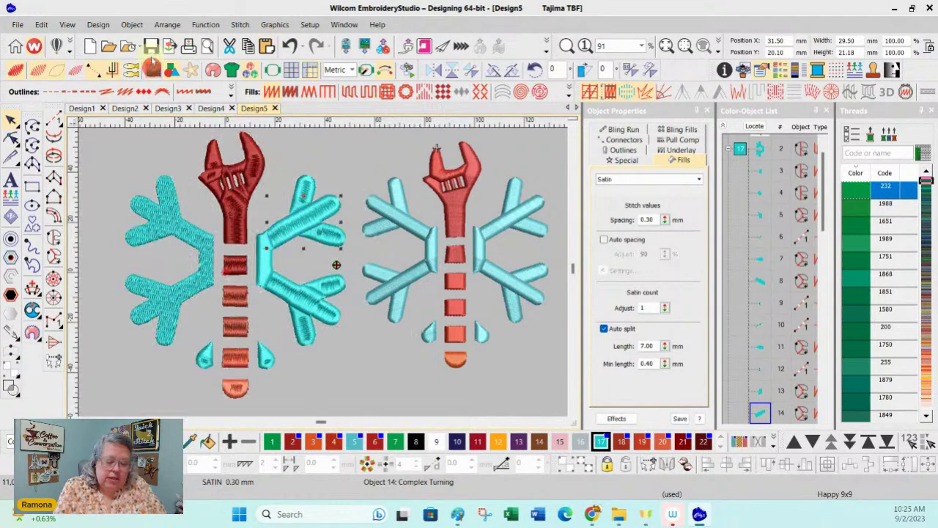
click(730, 336)
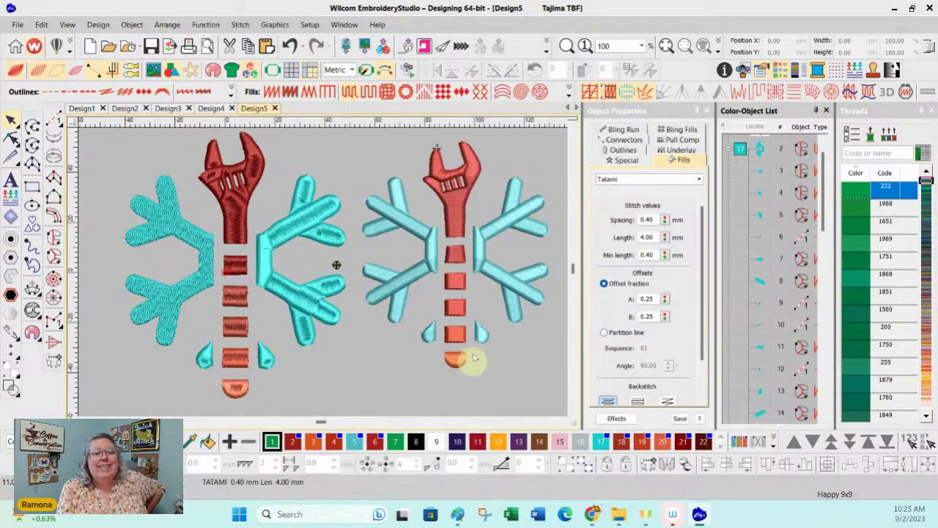
click(455, 335)
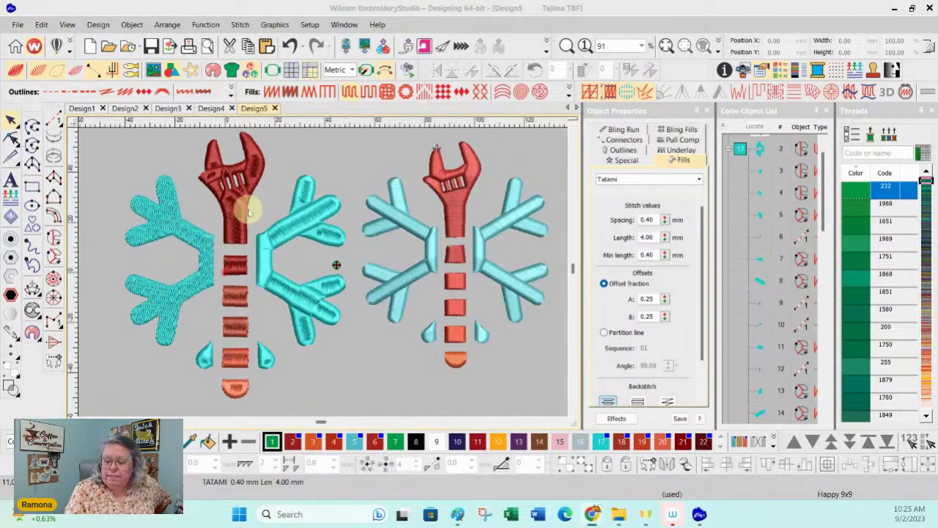
Show the Design5 bitmap, move it farther from the manually digitized copy, and hide it again to compare both stitched versions.
scroll(825, 203, up, 1)
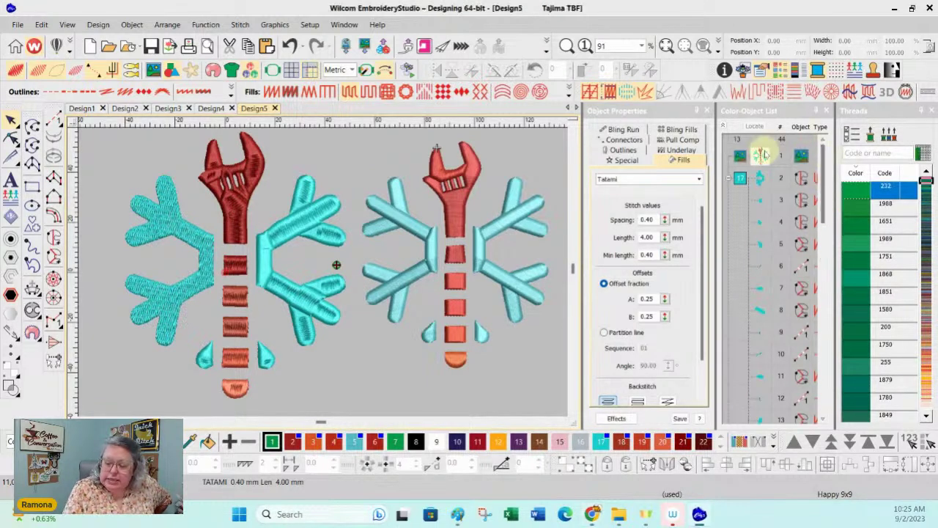
click(153, 69)
click(343, 375)
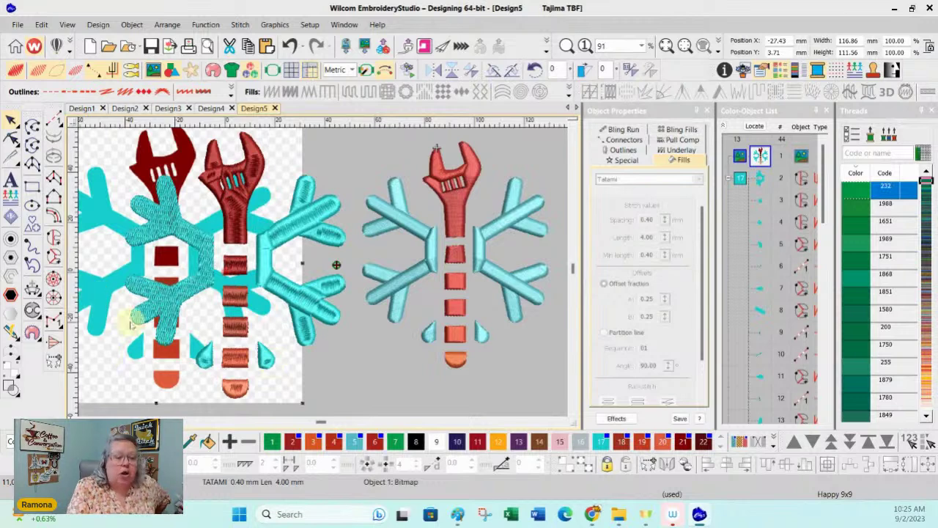
scroll(320, 423, left, 3)
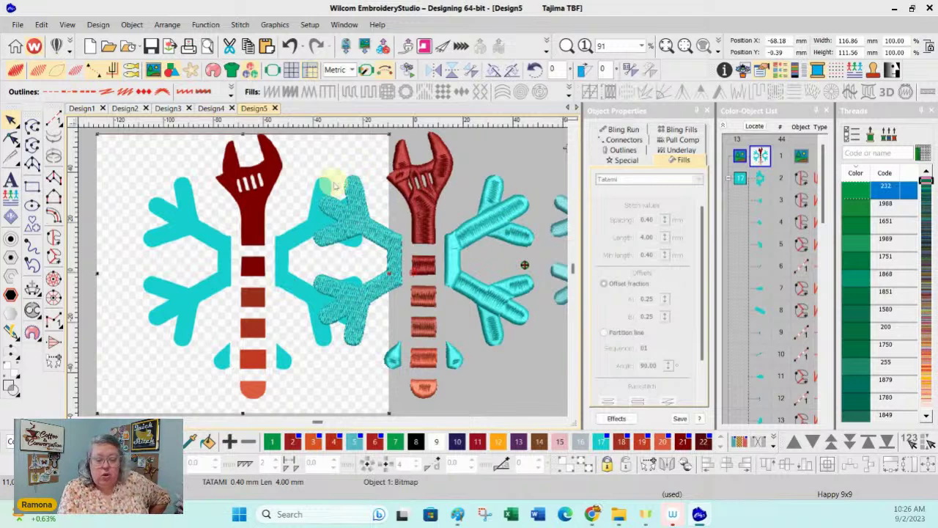
click(153, 70)
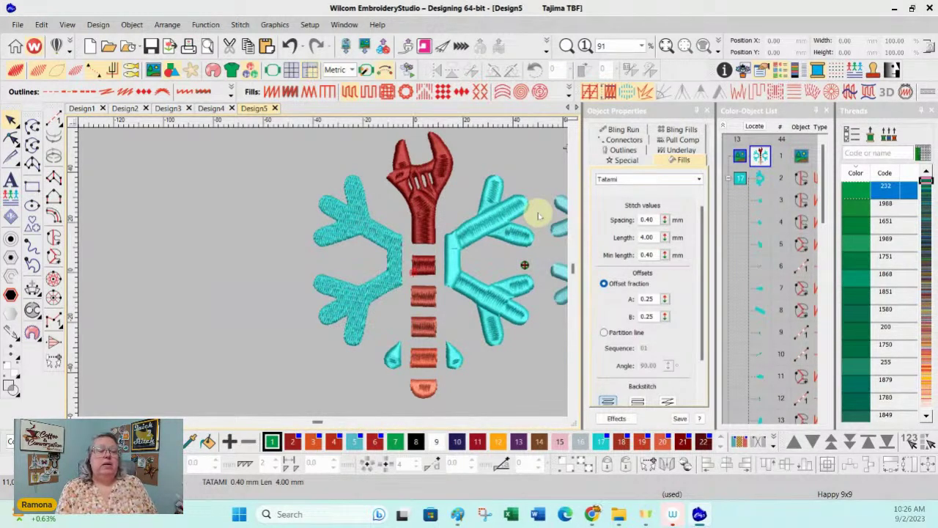
click(564, 424)
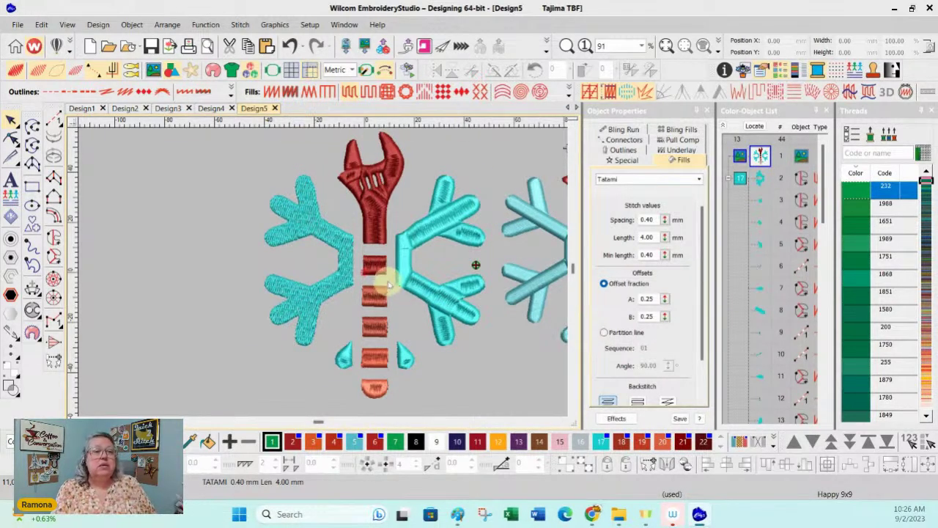
click(562, 422)
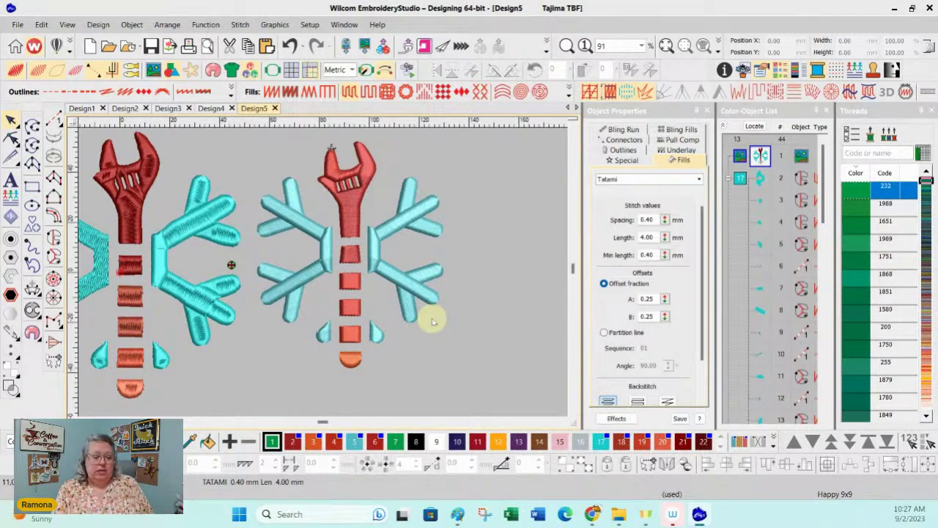
click(518, 357)
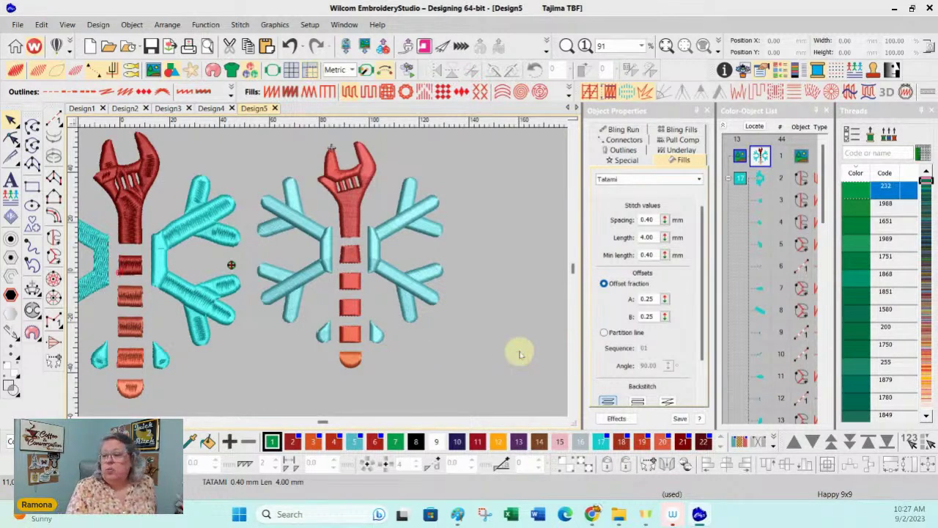
In Design4, delete the existing cow logo bitmap and import the 230829Maninga Hat.png graphic in its place.
click(210, 108)
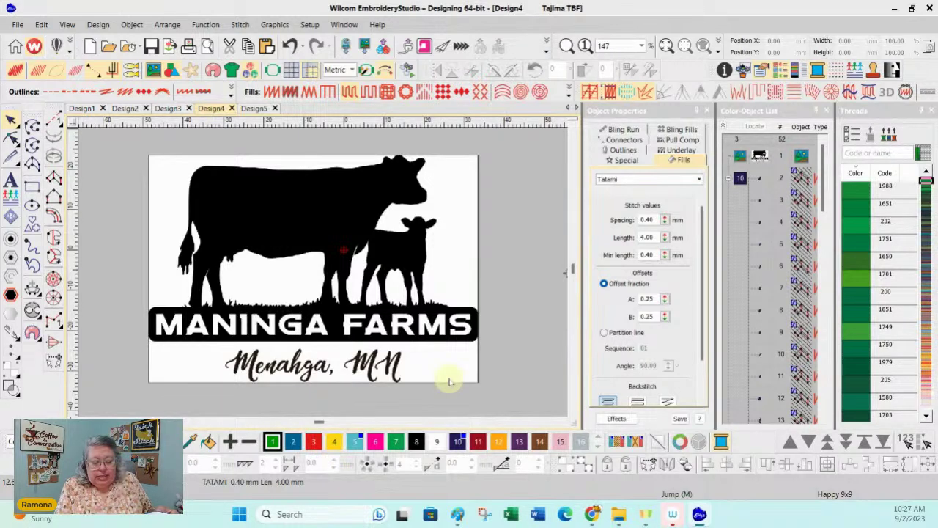
mouse_move(12, 332)
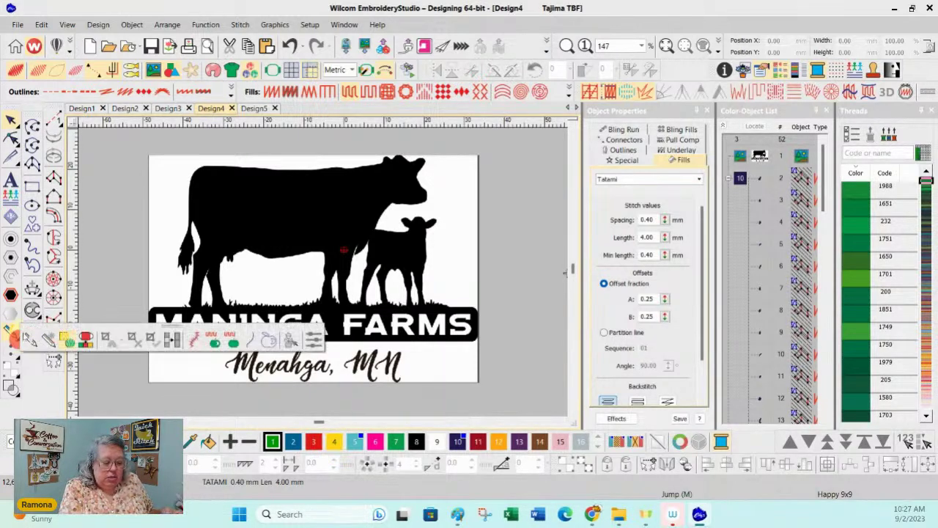
click(375, 282)
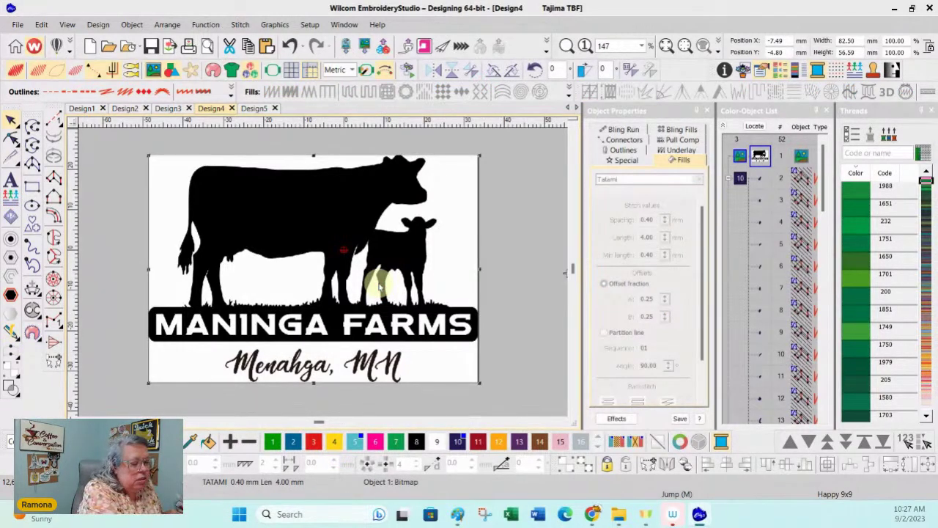
key(Delete)
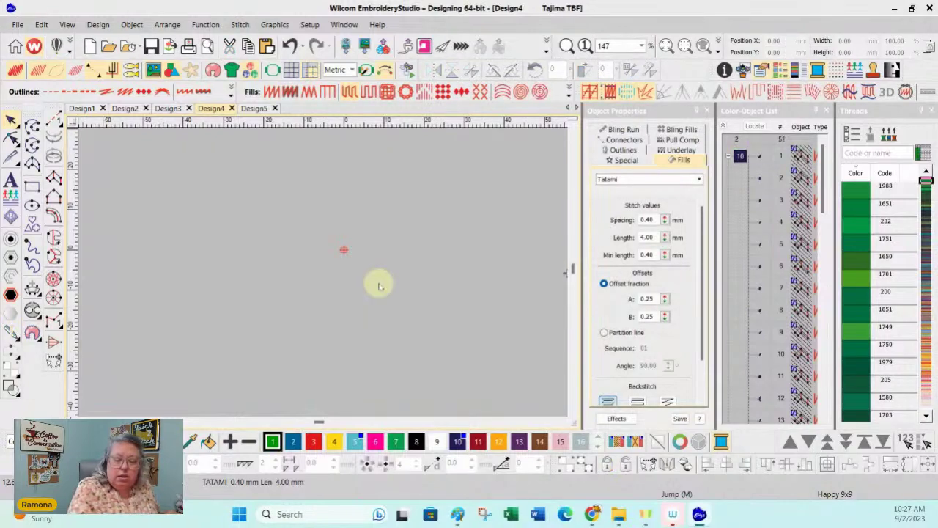
click(364, 45)
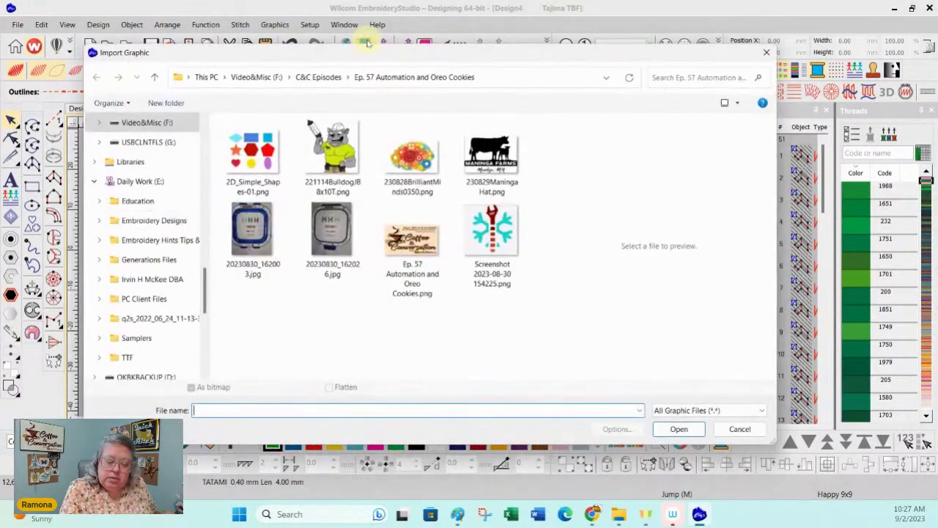
click(679, 428)
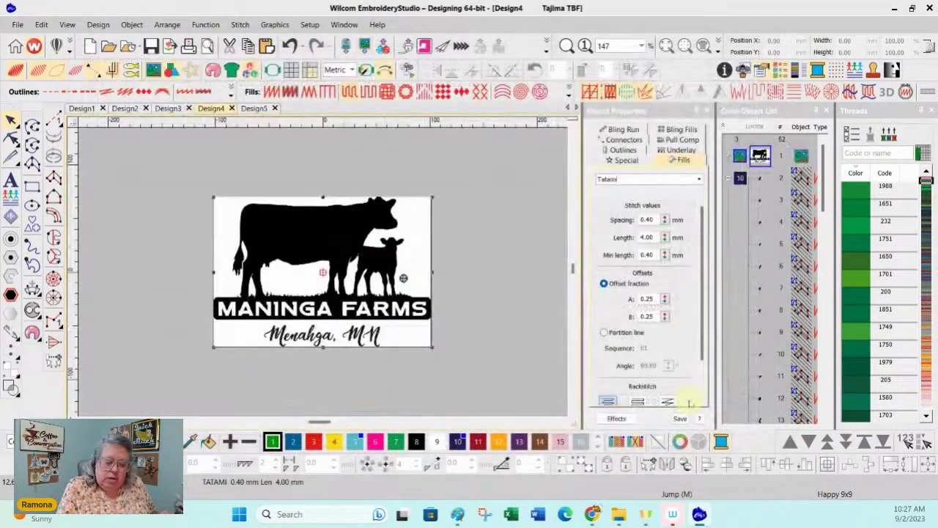
Scale the imported cow logo bitmap to about 110 × 75 mm and centre it on the design origin.
drag(432, 347, 341, 265)
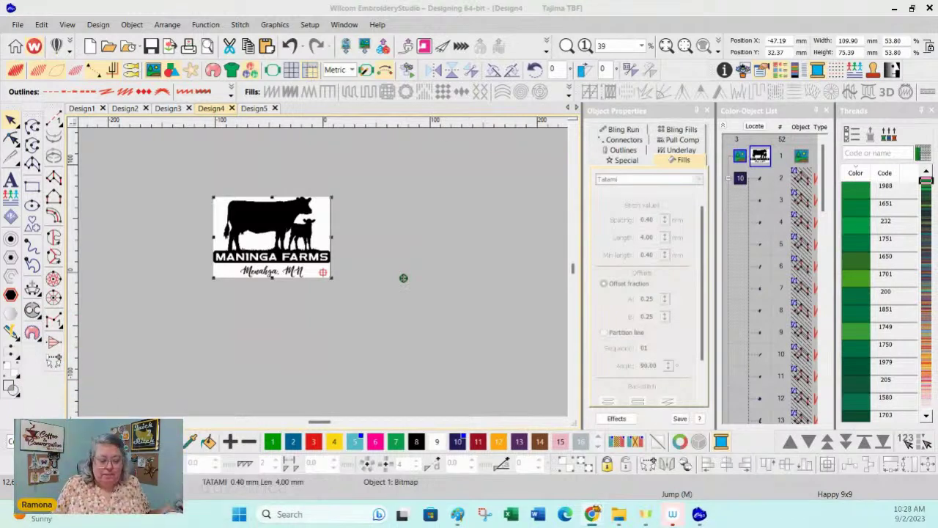
drag(284, 243, 335, 276)
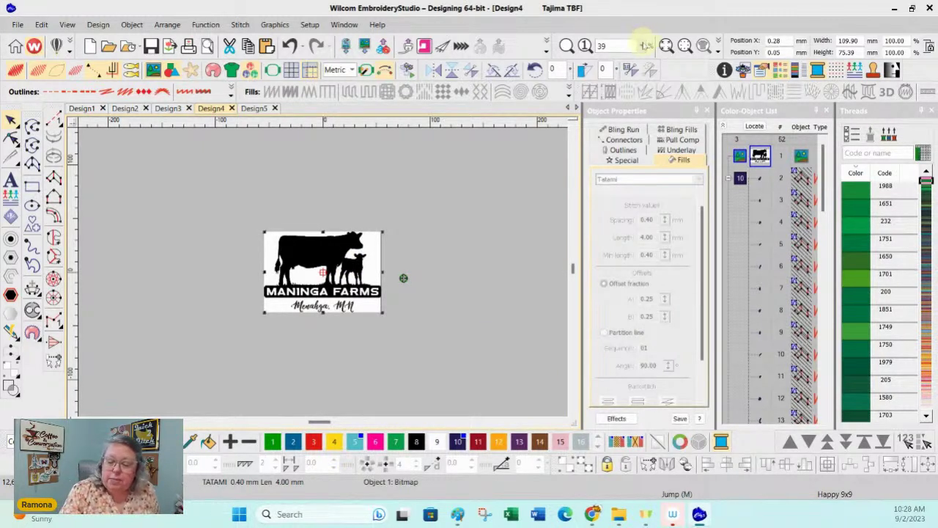
click(642, 46)
click(612, 117)
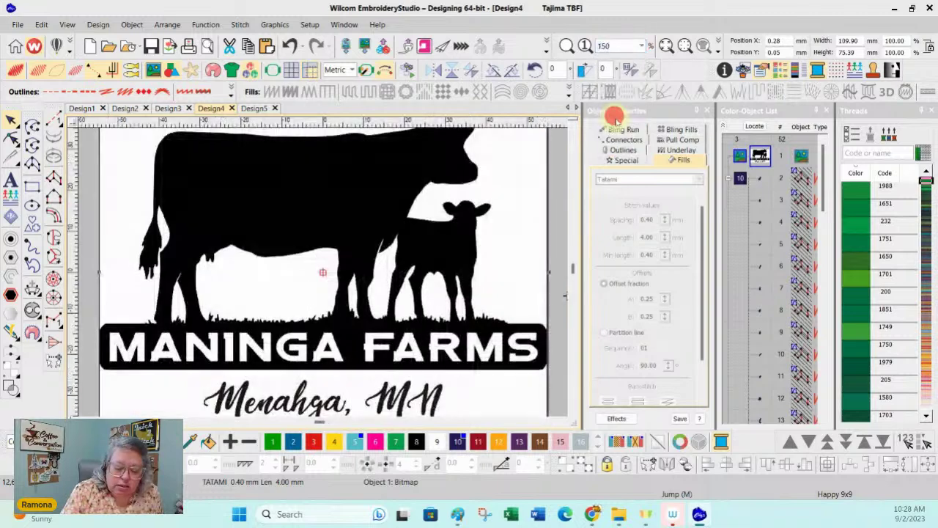
click(643, 45)
click(620, 64)
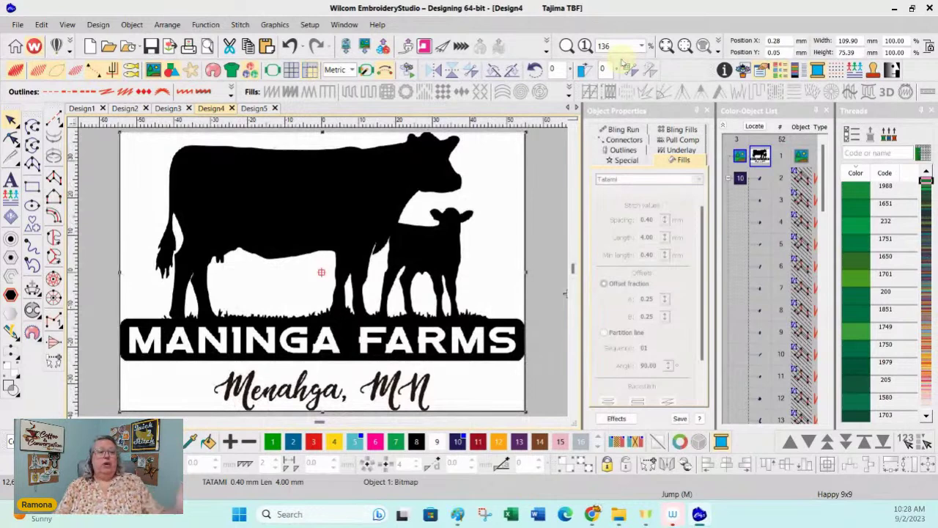
Auto-digitize the cow logo bitmap and recolor the resulting stitch objects to colour 10.
click(11, 330)
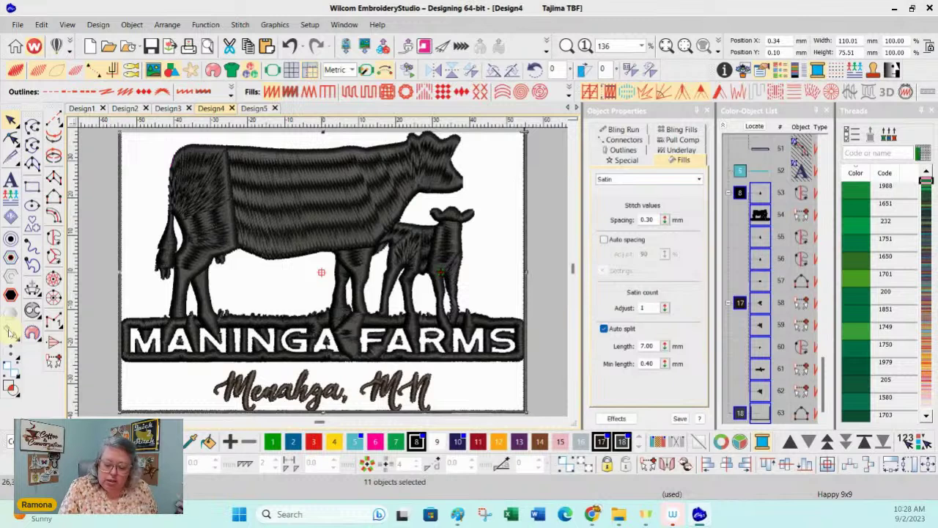
click(459, 440)
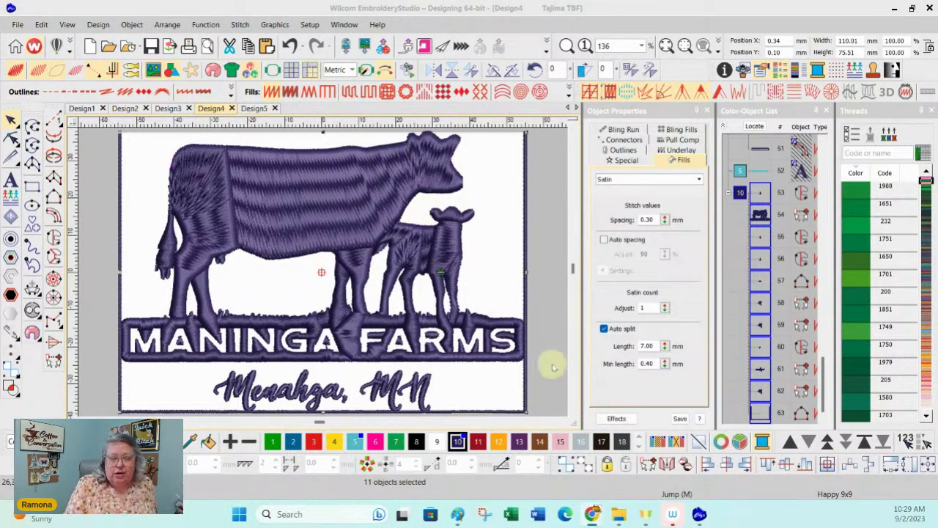
Move the cow logo bitmap out from under the auto-digitized stitches and compare the artwork with the stitched cow and lettering.
click(498, 234)
key(ctrl+v)
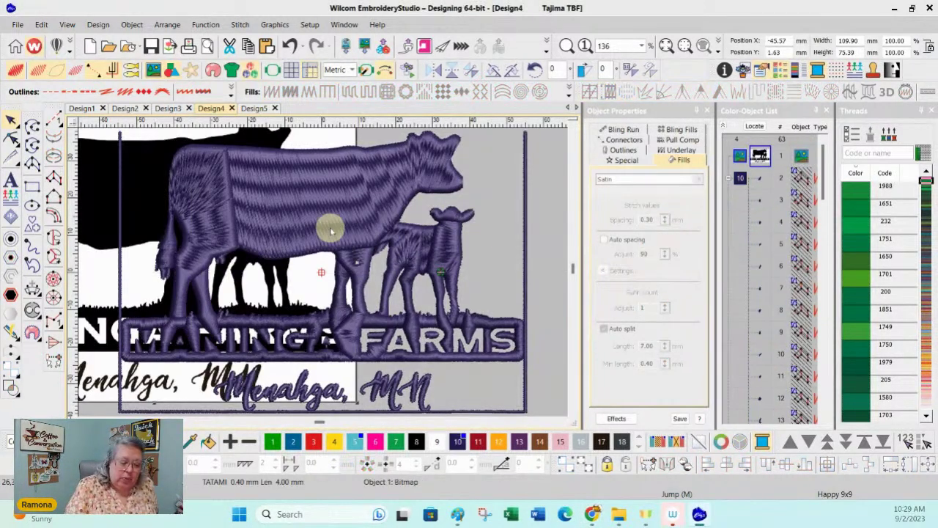
drag(101, 273, 97, 202)
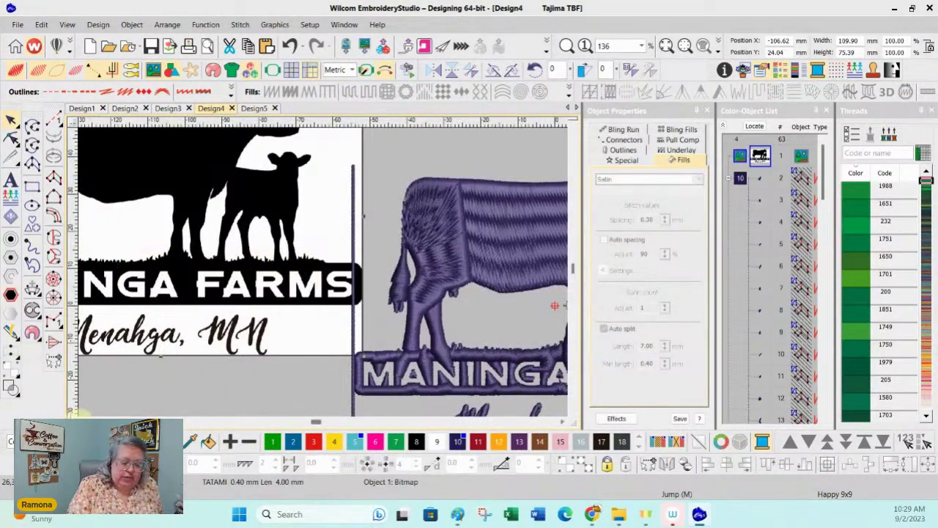
click(77, 415)
click(77, 415)
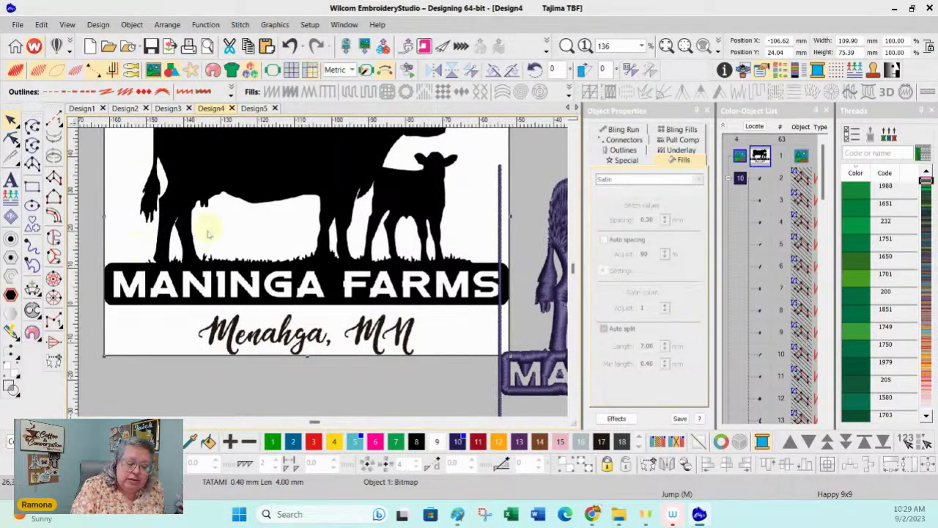
click(562, 423)
click(562, 423)
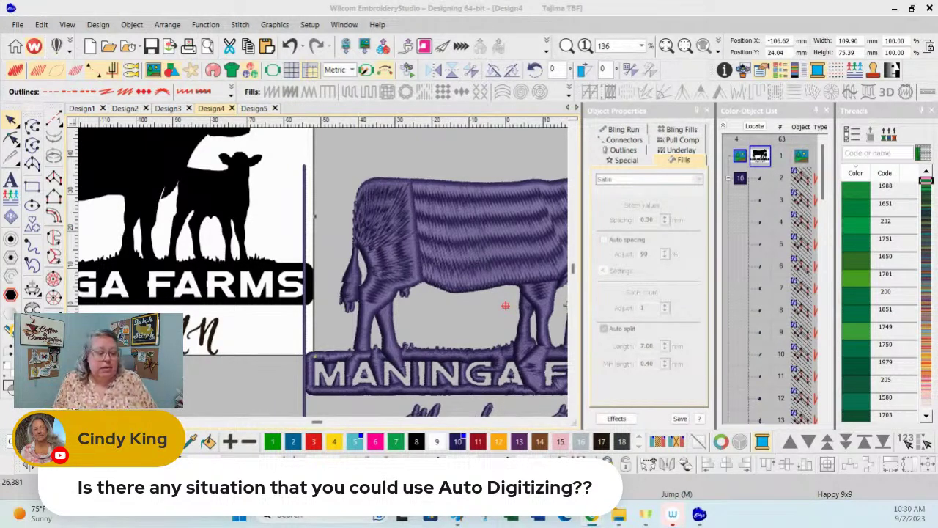
Review the auto-digitized simple shapes in Design1 and the snowflake-and-wrench comparison in Design5.
click(82, 117)
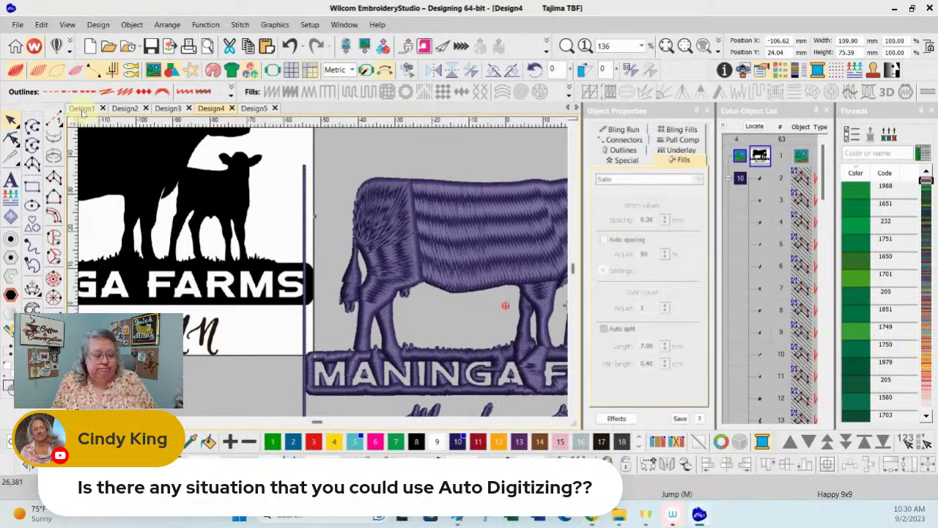
click(82, 108)
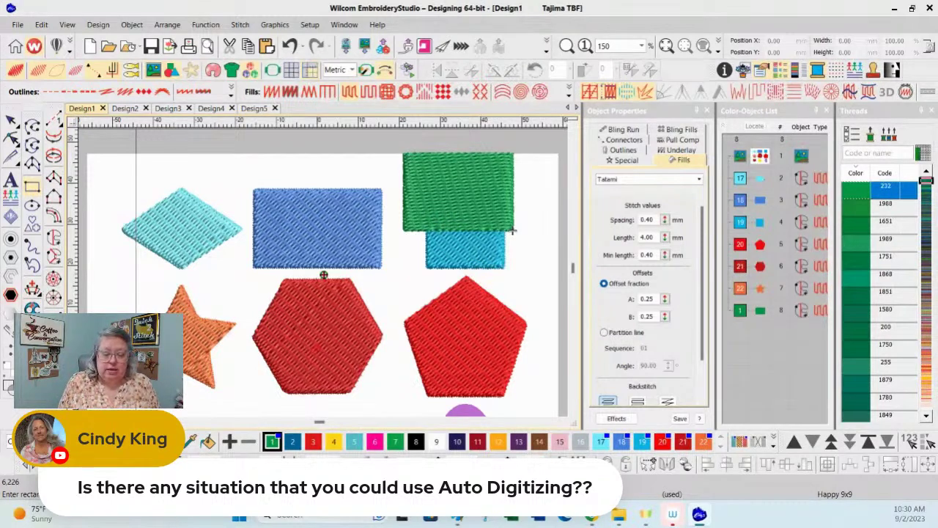
click(307, 219)
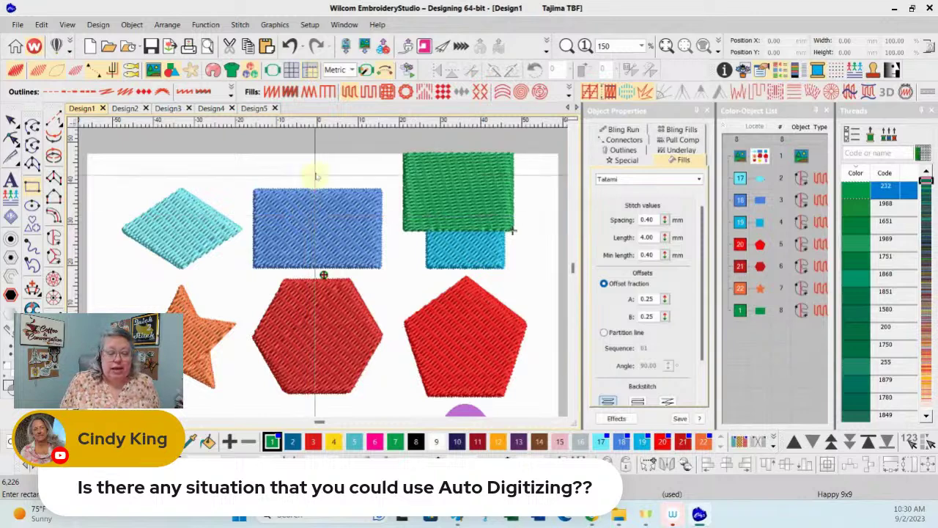
click(255, 109)
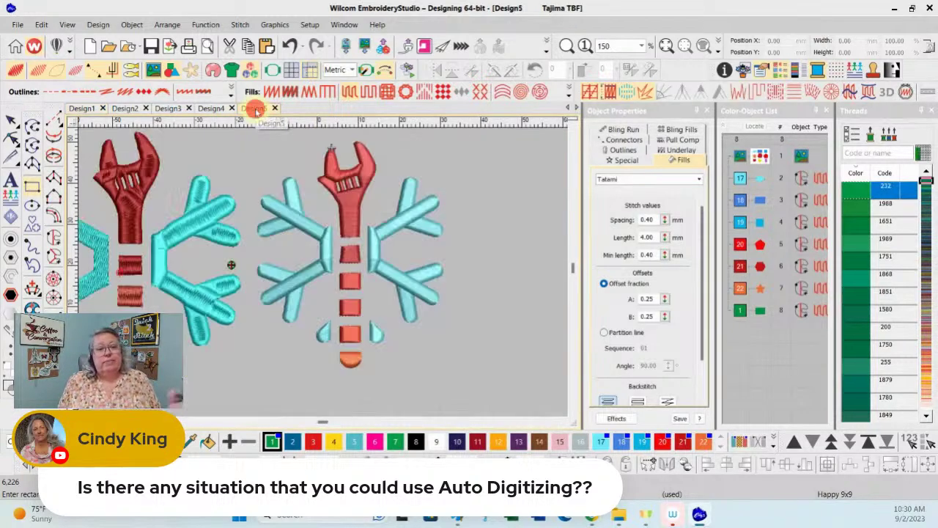
Switch to Design4 and shift the cow logo bitmap closer to the auto-digitized stitches.
click(211, 108)
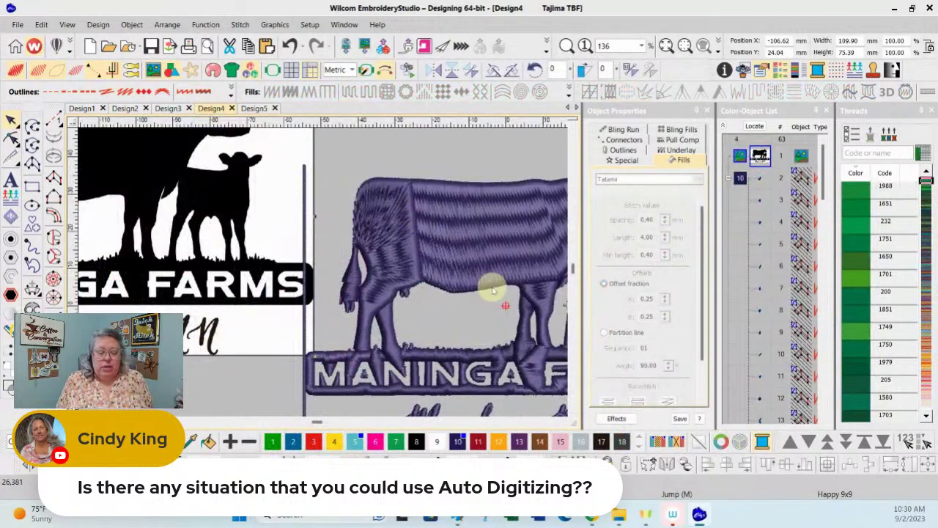
click(168, 205)
drag(257, 271, 254, 272)
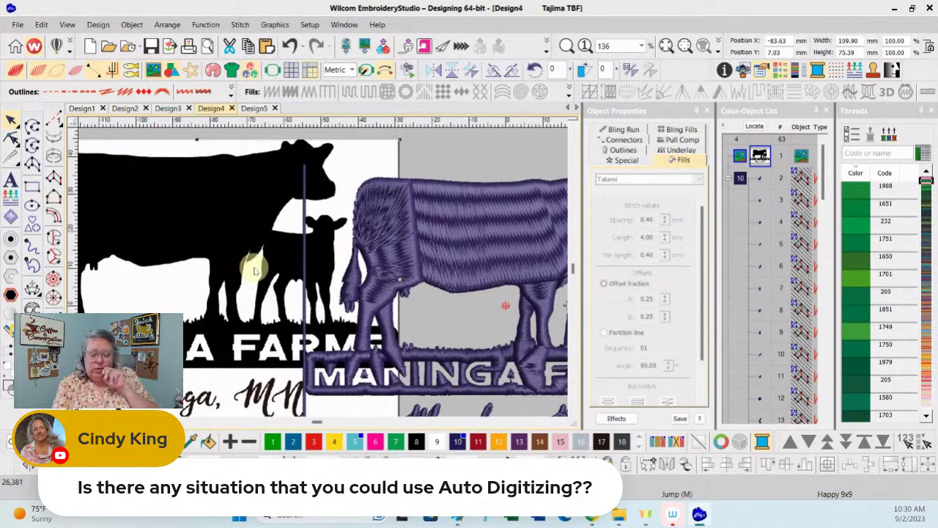
Convert the auto-digitized colour 10 cow logo objects from satin to Tatami fill.
click(742, 178)
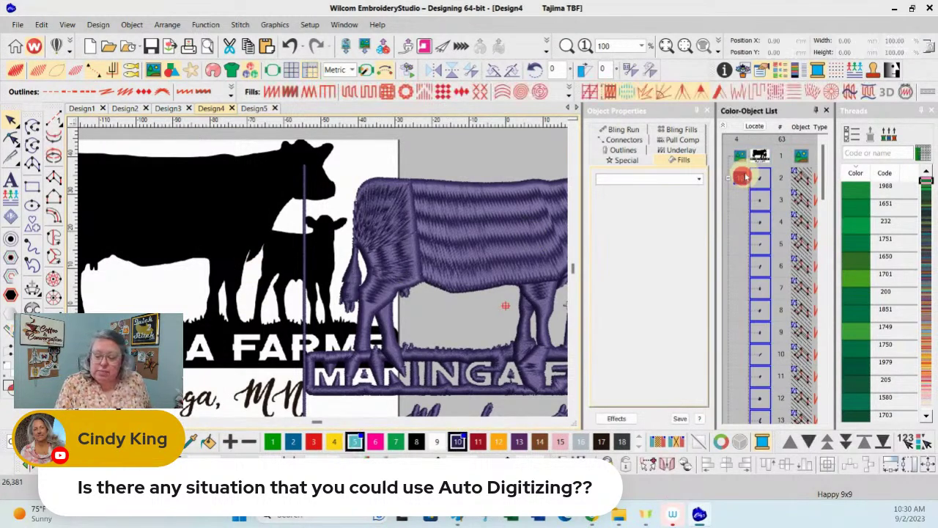
drag(820, 176, 817, 366)
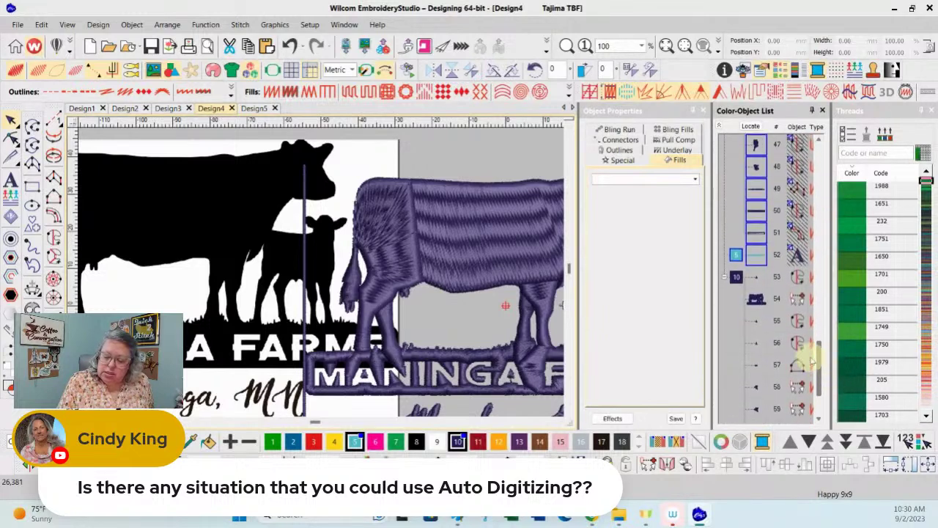
click(736, 284)
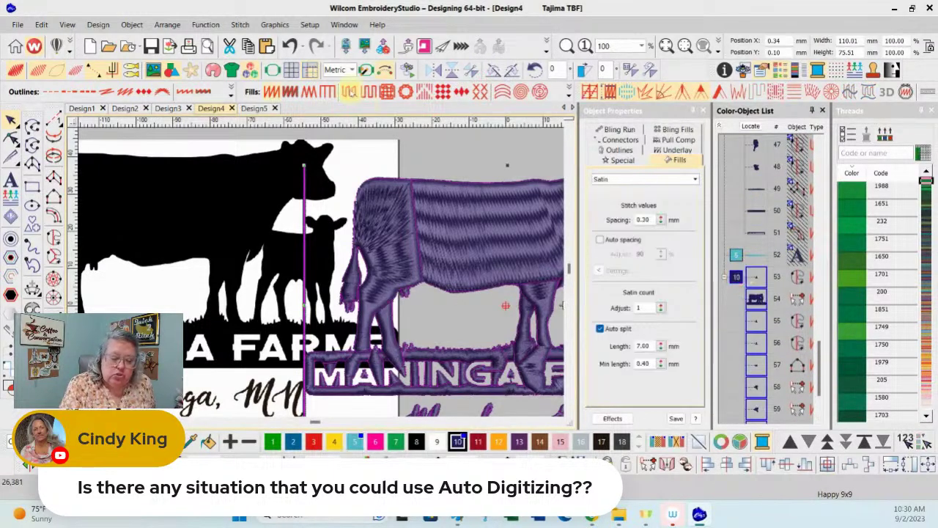
click(352, 91)
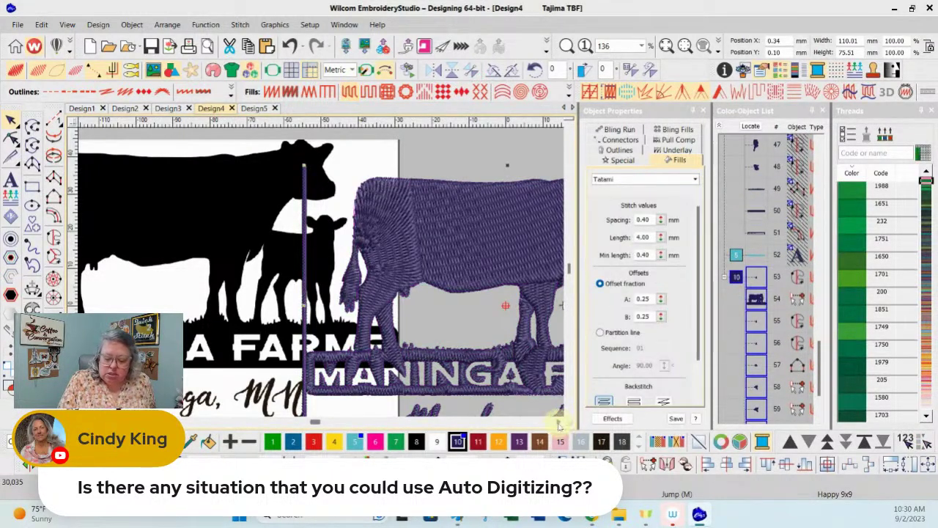
key(0)
click(559, 424)
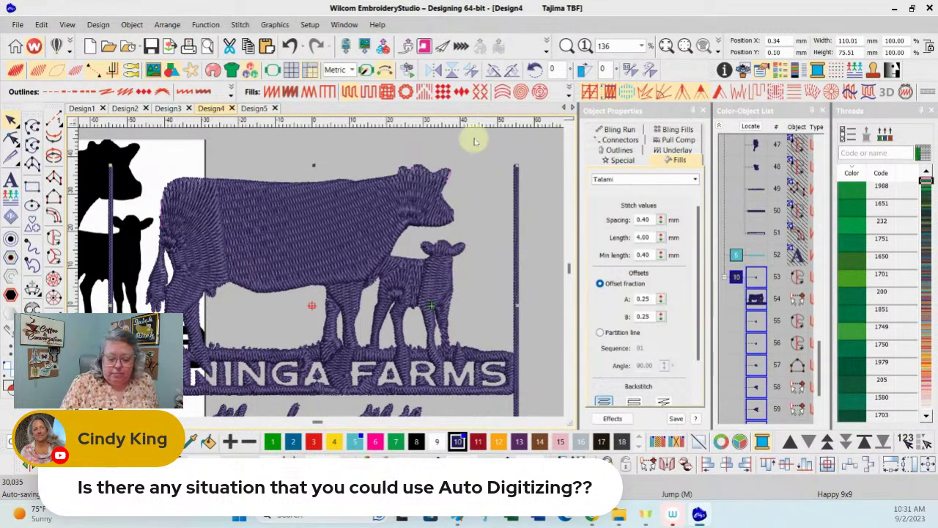
Break apart the auto-digitized cow shape, and move one leg piece out of the design and back into place.
click(354, 331)
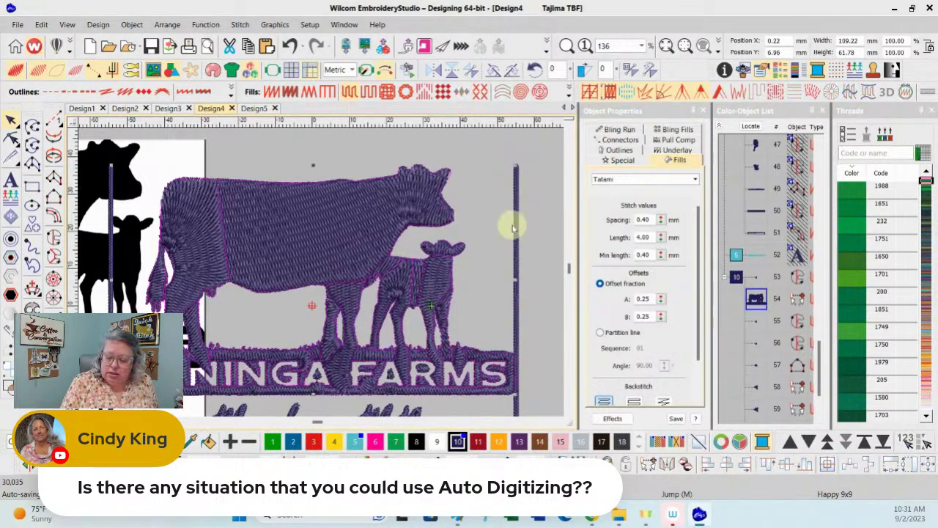
click(687, 462)
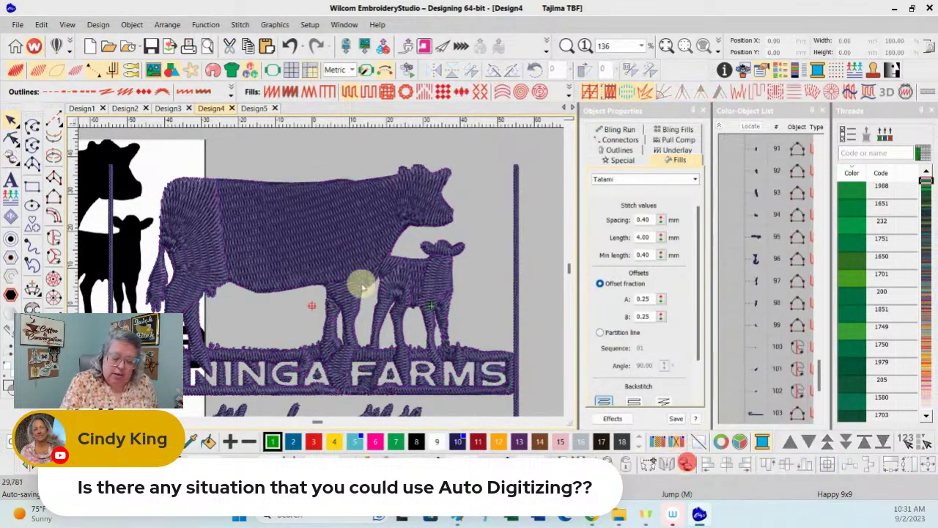
click(356, 311)
drag(359, 247, 486, 211)
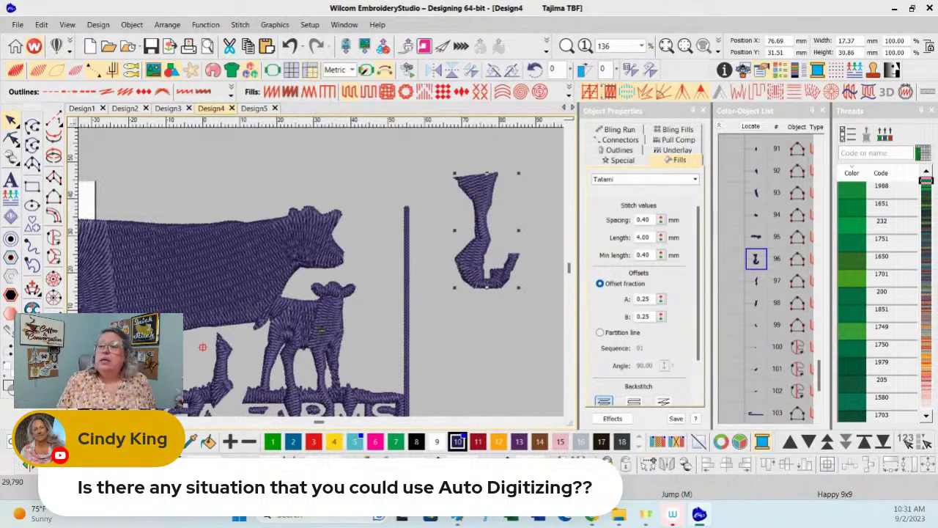
mouse_move(484, 188)
mouse_down()
mouse_move(300, 310)
mouse_move(246, 330)
mouse_up()
click(506, 288)
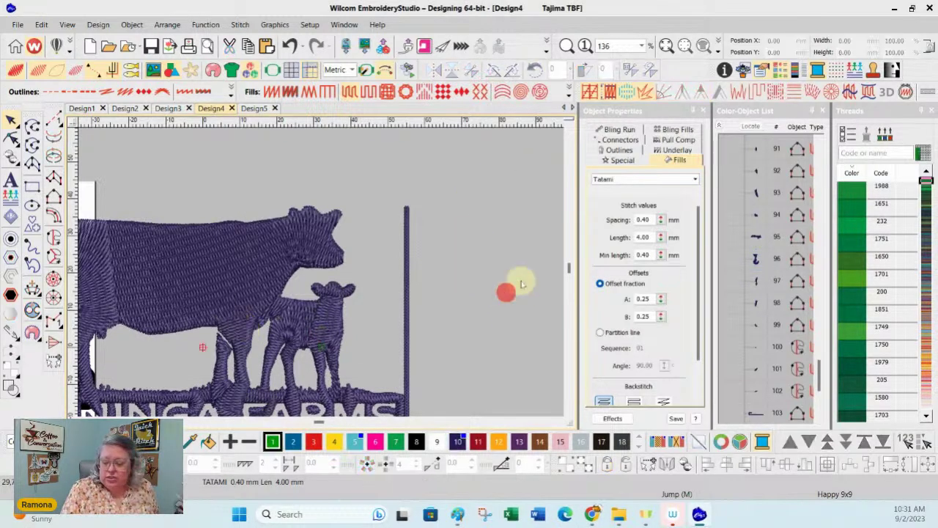
Unhide the manually digitized cow logo group and move it clear of the auto-digitized version's border.
drag(819, 370, 816, 157)
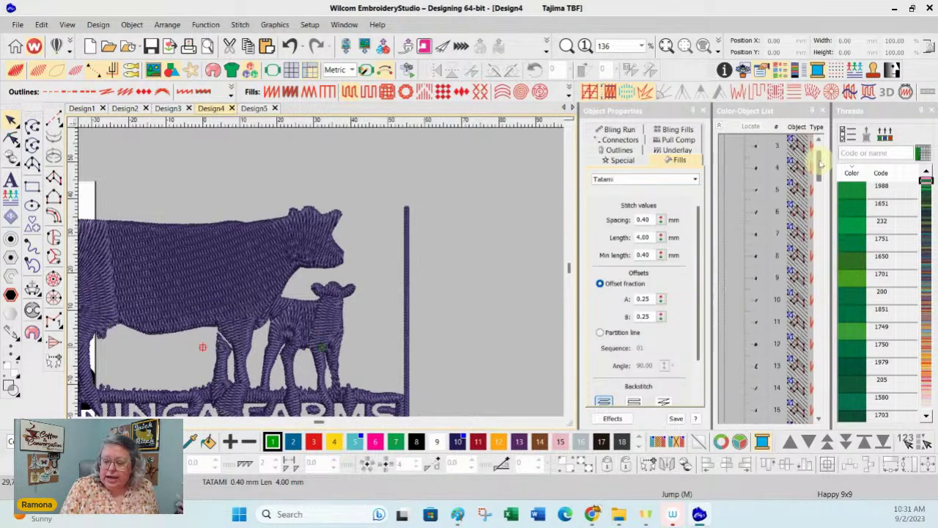
right_click(758, 175)
click(824, 382)
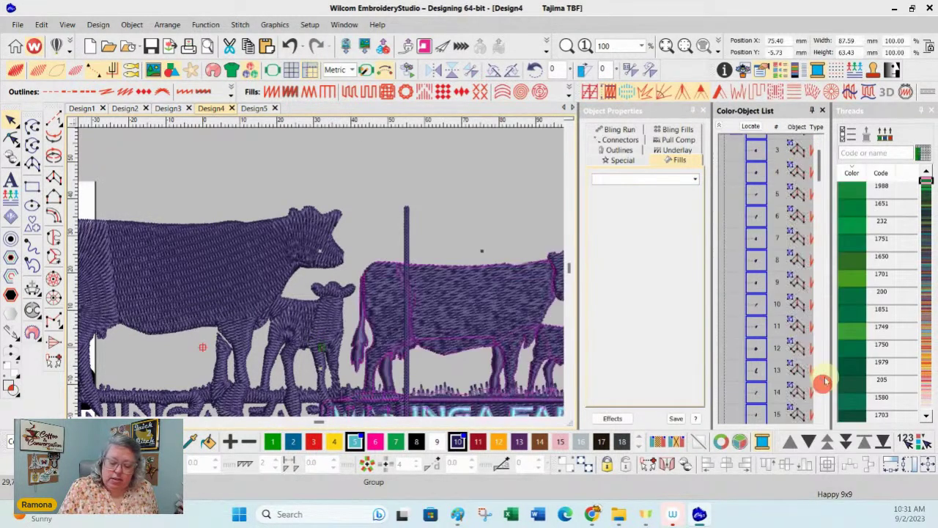
click(561, 424)
click(561, 424)
mouse_move(241, 303)
mouse_down()
mouse_move(357, 220)
mouse_move(345, 197)
mouse_move(322, 197)
mouse_up()
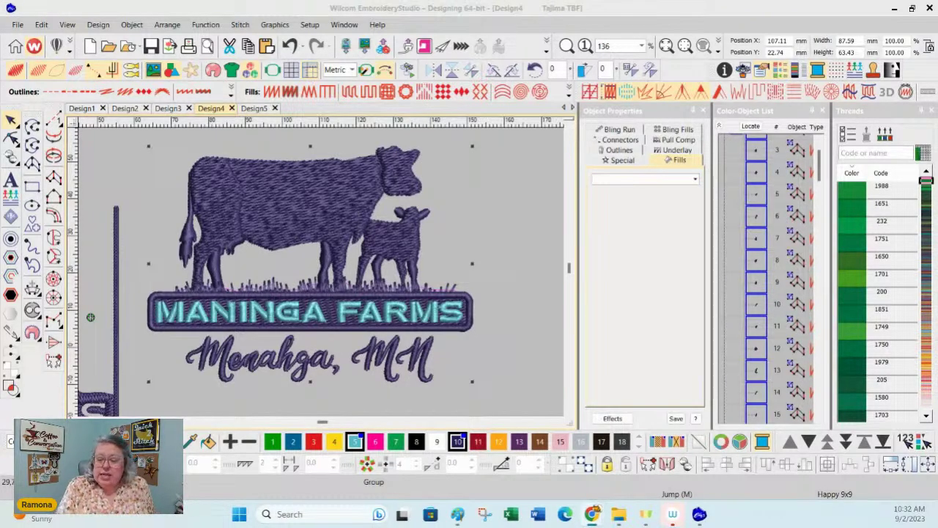
Examine the legs and satin grass of the manually digitized logo at 500% zoom, including the grass object's reshape points.
click(731, 276)
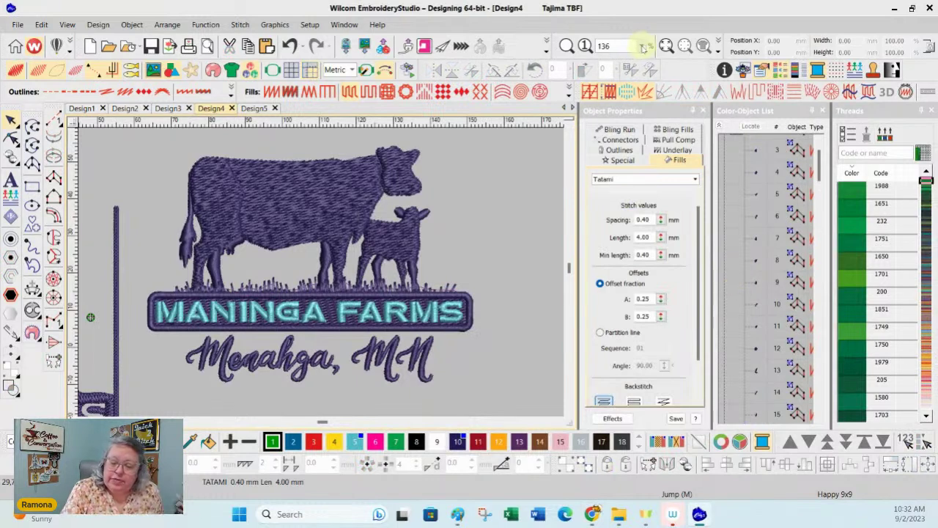
click(642, 47)
click(611, 130)
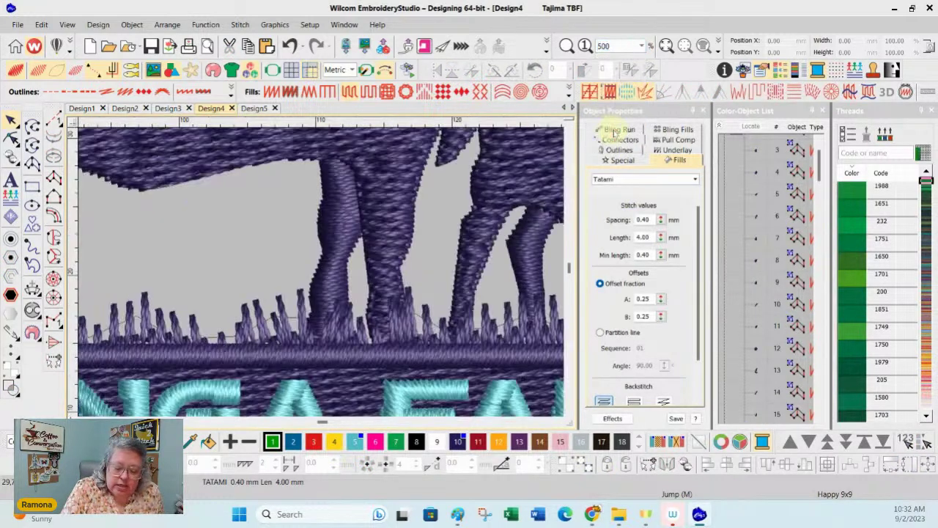
click(734, 370)
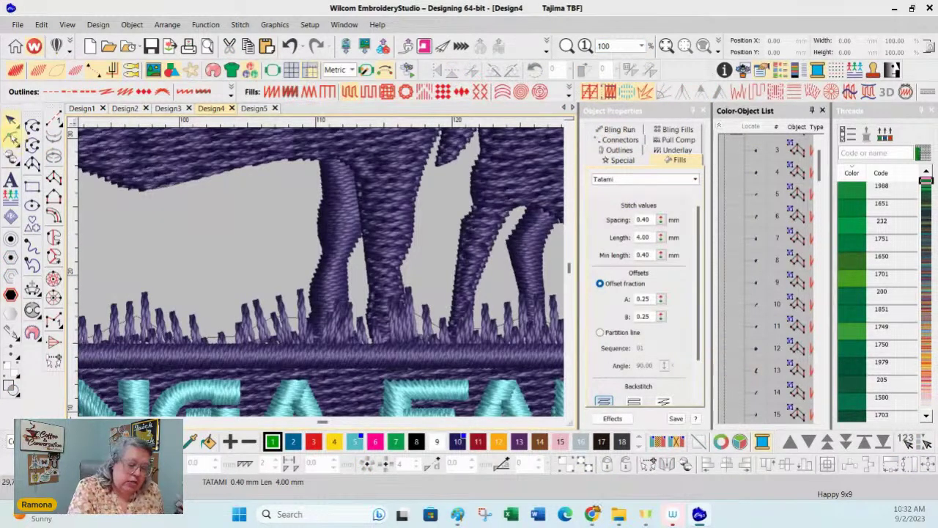
click(12, 138)
click(431, 323)
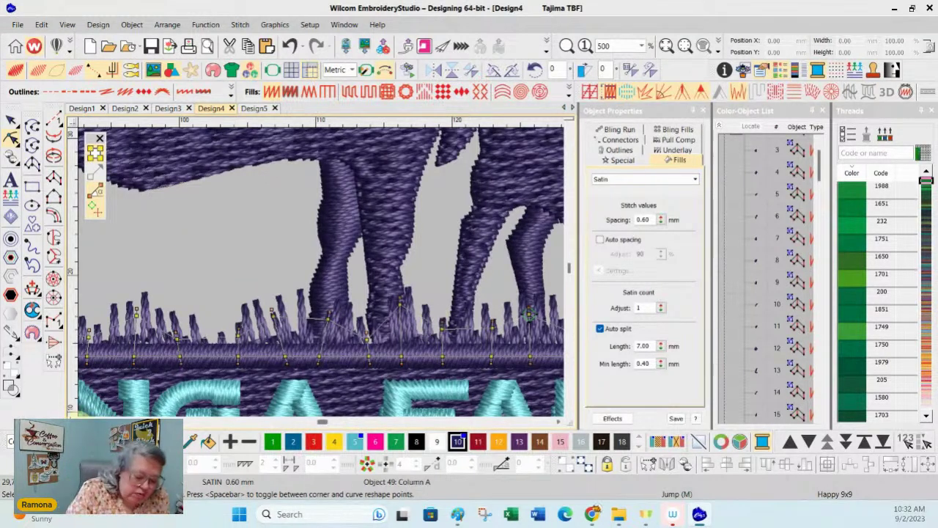
scroll(77, 416, left, 3)
click(733, 345)
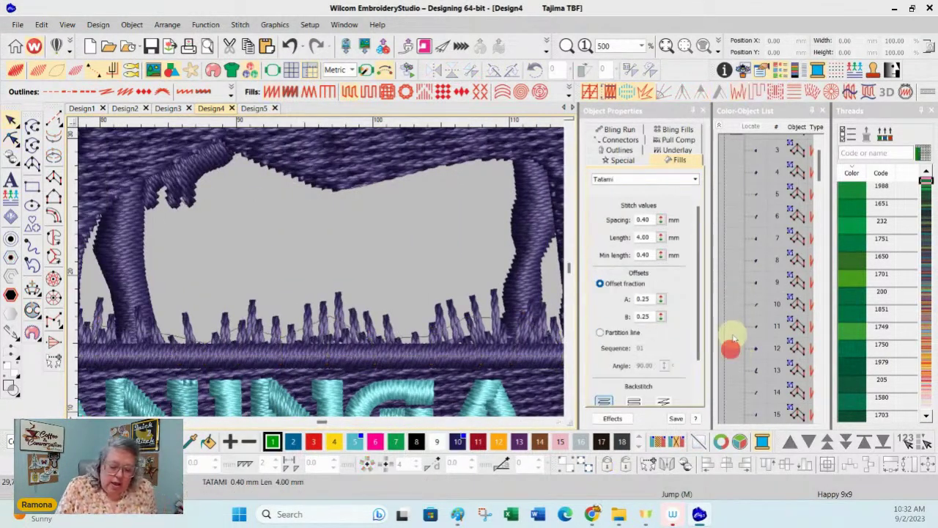
Digitize a zigzag line of grass blades in colour 7 along the banner's upper edge between the cow's legs.
click(399, 442)
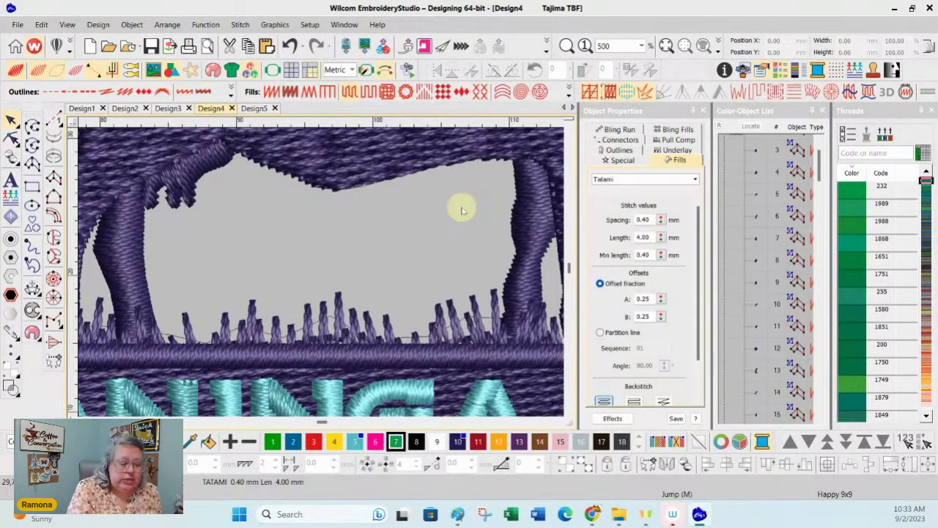
click(32, 126)
click(247, 355)
click(253, 325)
click(272, 357)
click(288, 297)
click(295, 358)
click(308, 306)
click(326, 281)
click(338, 359)
click(363, 293)
click(373, 357)
click(383, 318)
click(398, 324)
click(418, 319)
click(429, 359)
click(439, 273)
click(448, 356)
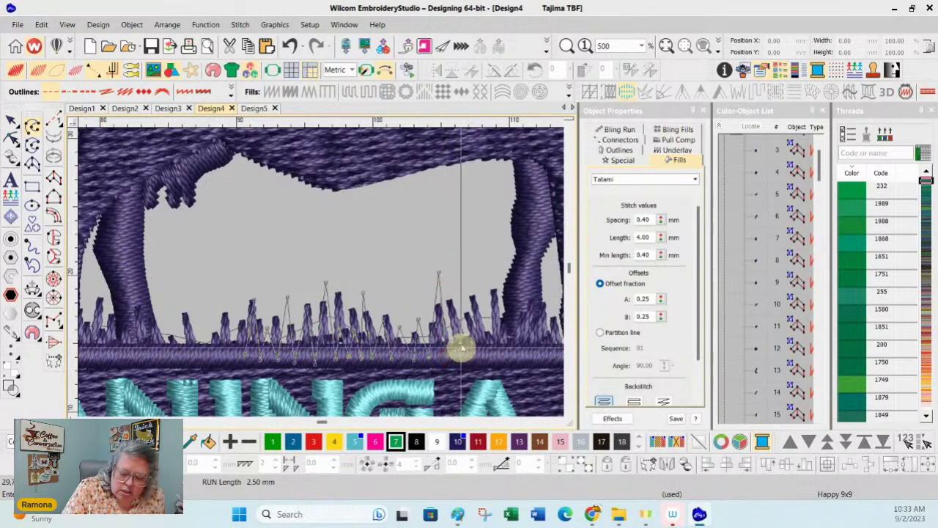
click(471, 306)
click(479, 357)
click(492, 307)
click(498, 351)
key(Return)
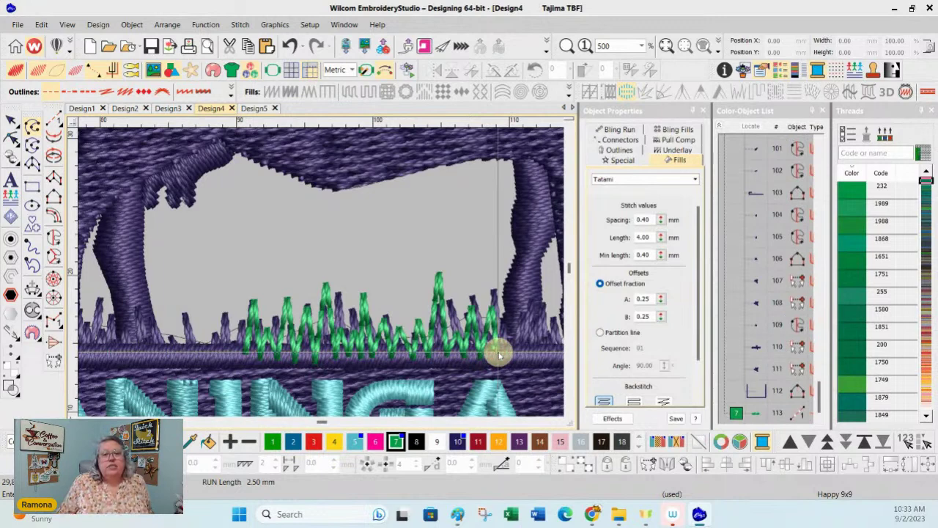
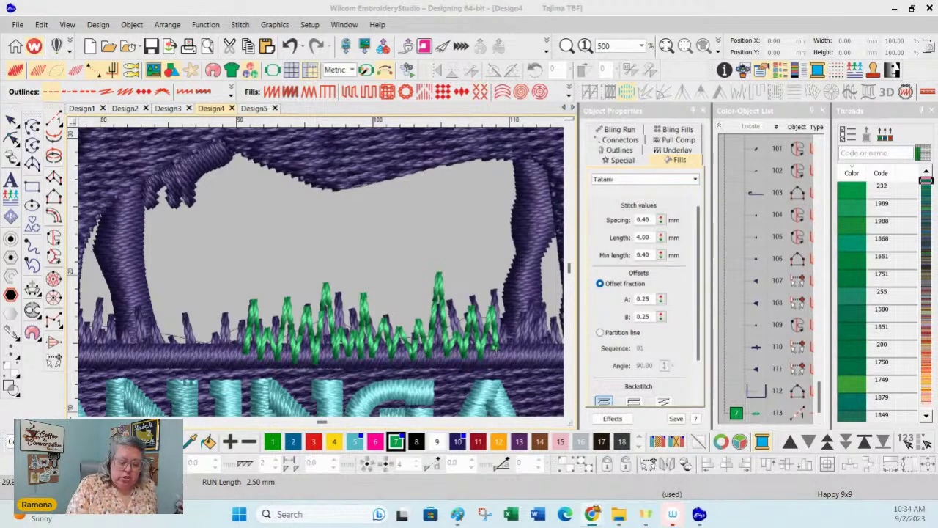
At 60% zoom, move the cow logo bitmap up, clear of most of the auto-digitized stitches.
scroll(68, 415, up, 5)
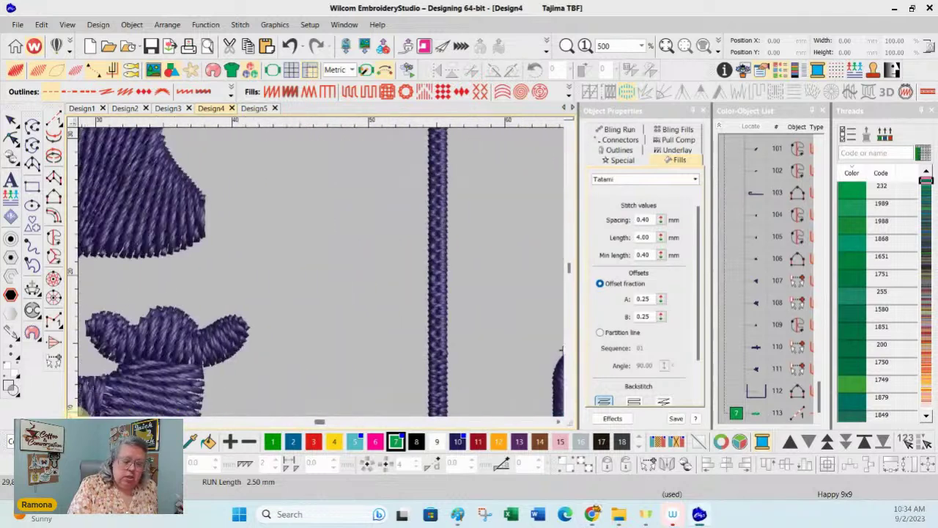
click(731, 328)
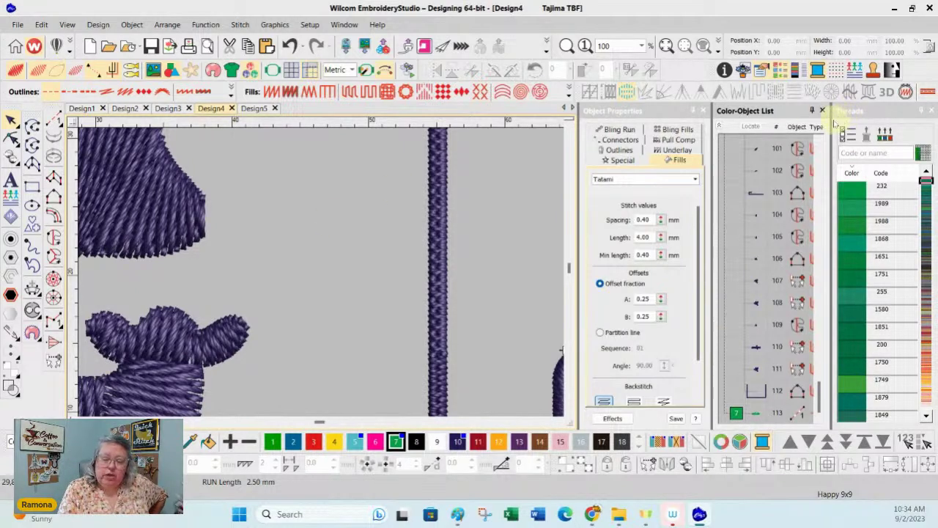
click(642, 45)
click(622, 55)
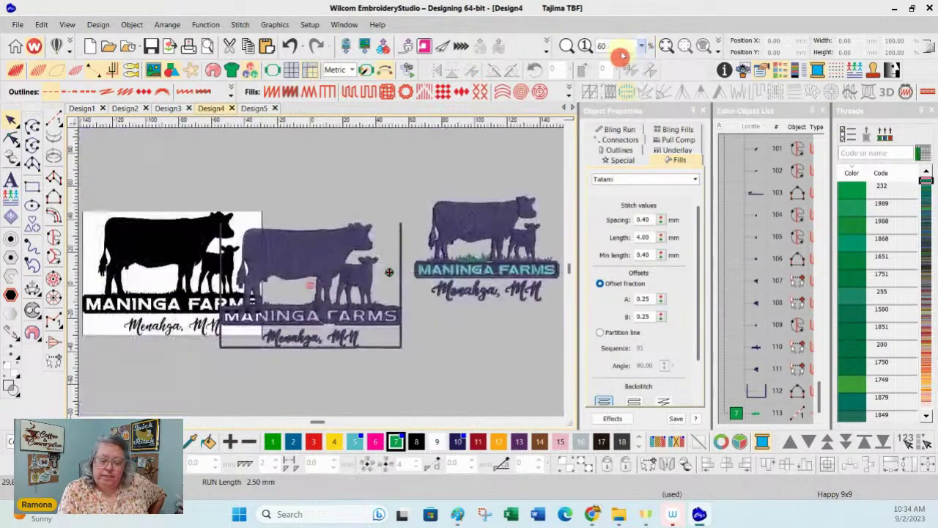
click(511, 366)
drag(179, 235, 179, 163)
Auto-digitize the relocated cow logo bitmap again and recolor the resulting stitch objects to colour 12.
click(11, 331)
click(182, 166)
click(498, 440)
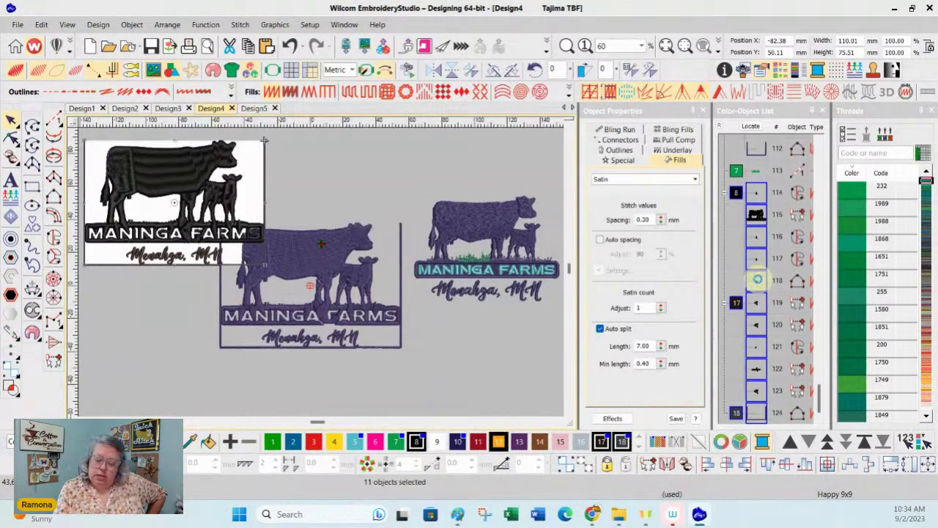
click(478, 370)
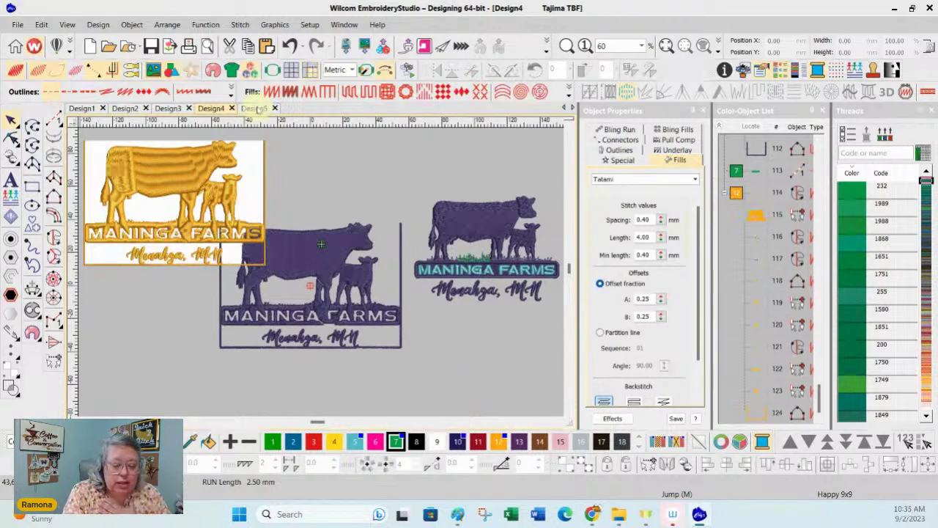
Create a new blank design and import the bitmap 230828BrilliantMinds0350.png.
click(261, 108)
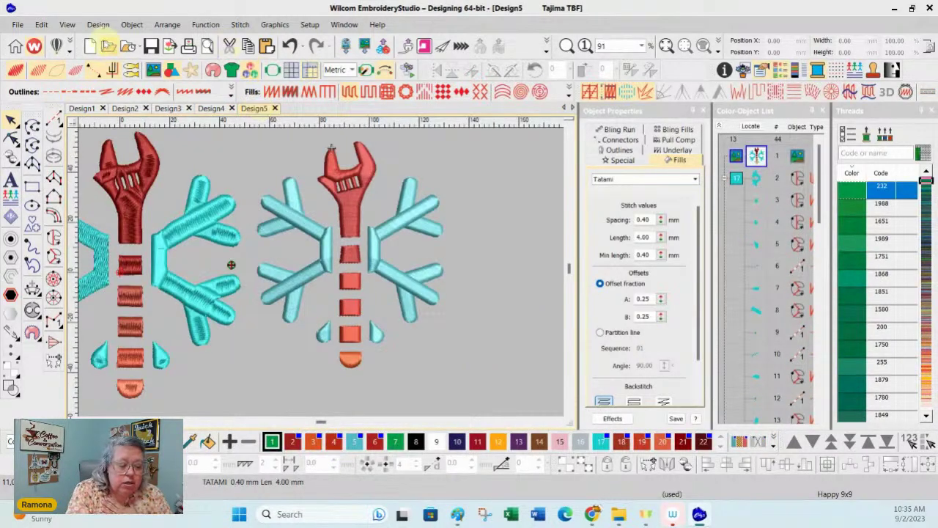
click(88, 45)
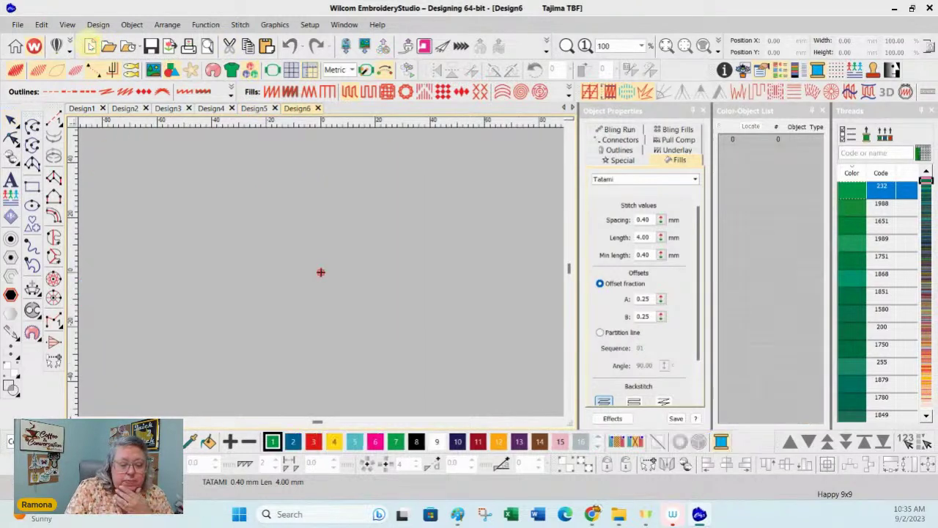
click(364, 45)
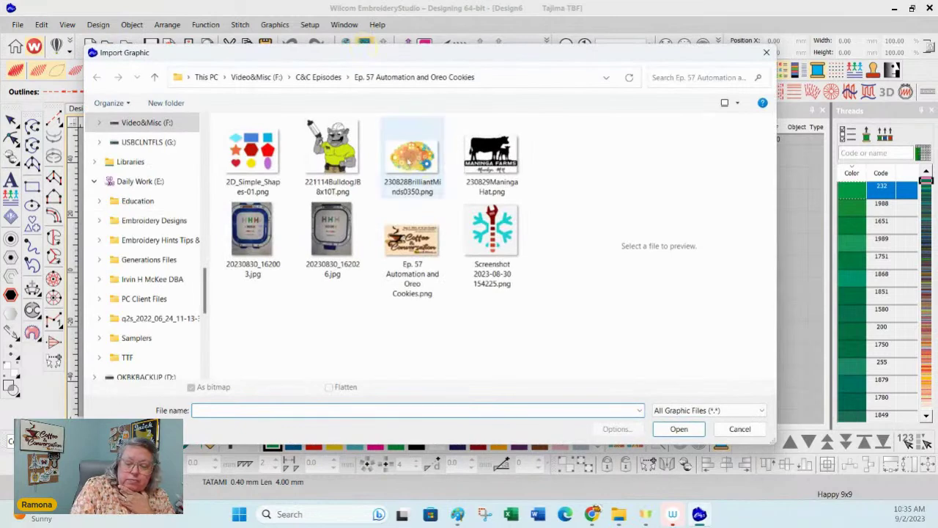
click(412, 157)
click(679, 428)
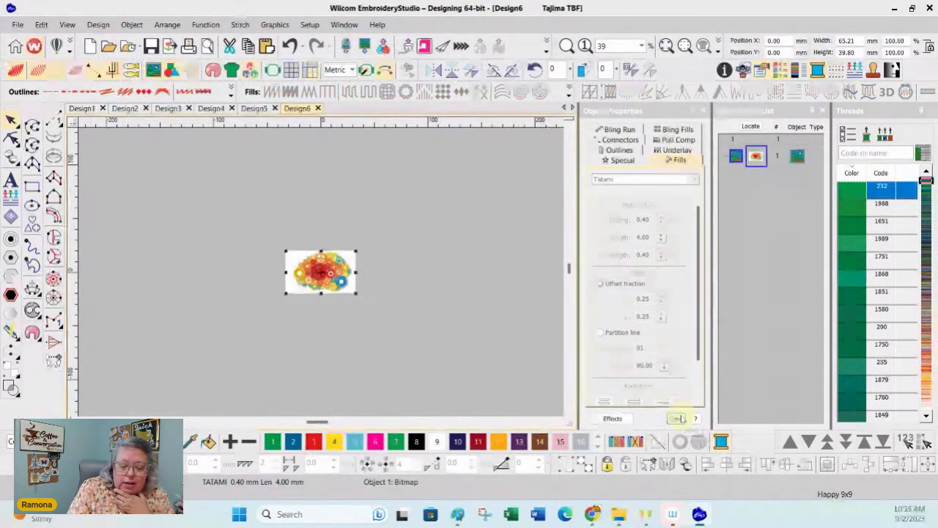
Enlarge the gear-brain bitmap to about 309 × 189 mm and shift it up and to the left of the design origin.
drag(358, 250, 505, 158)
drag(285, 293, 191, 387)
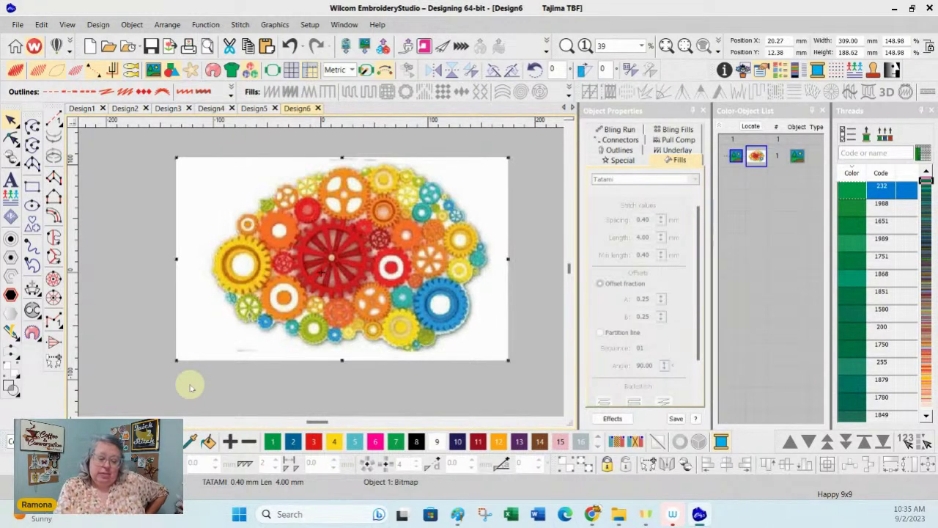
drag(477, 329, 381, 303)
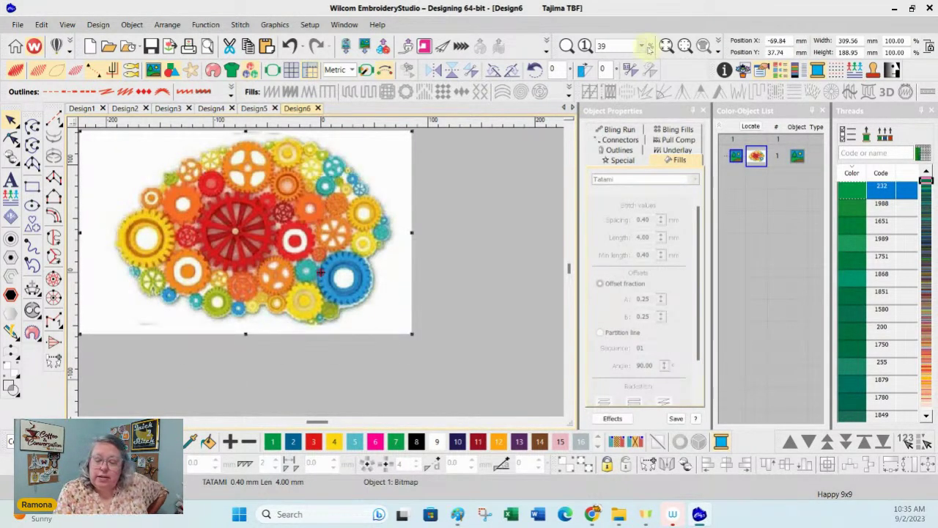
Inspect the pixels of the enlarged gear-brain bitmap at 1000% zoom.
click(642, 45)
click(612, 148)
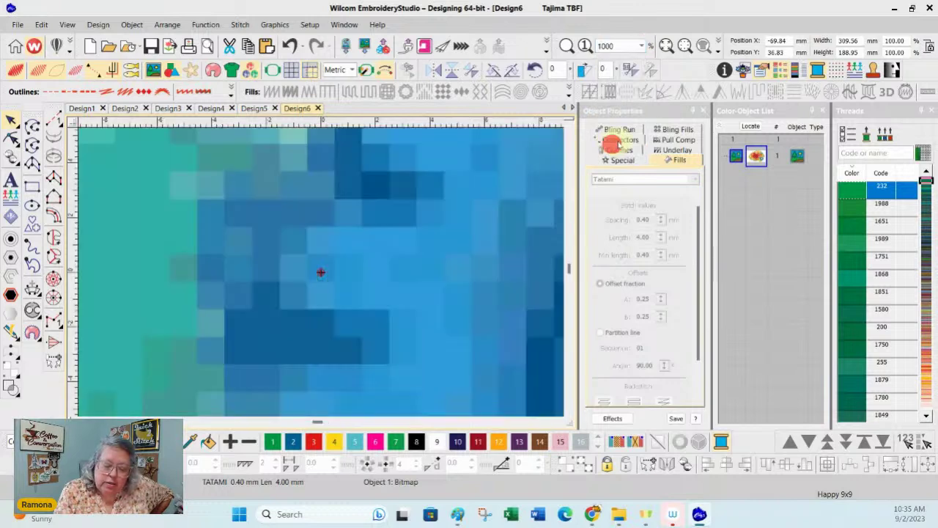
Examine the gear-brain bitmap's pixels at 500% zoom, from the origin across the large blue gear to its outer edge.
click(641, 46)
click(613, 136)
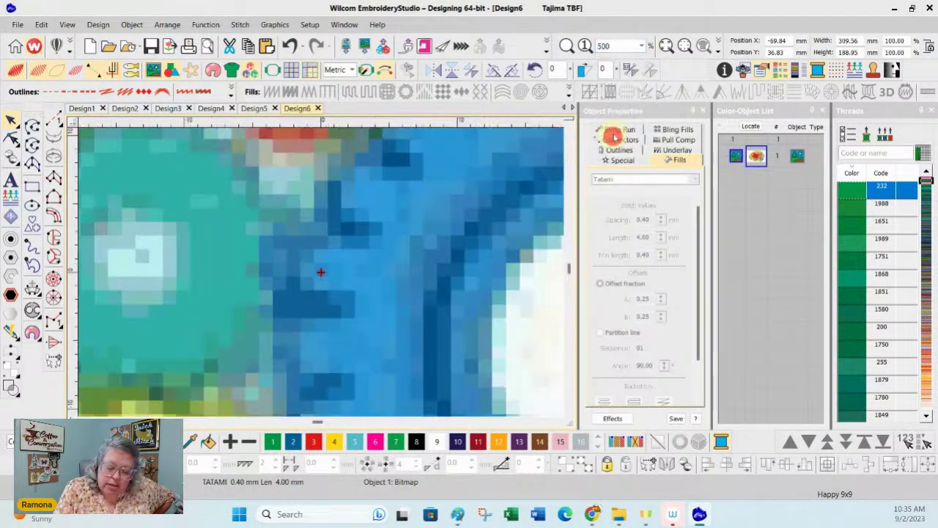
click(559, 422)
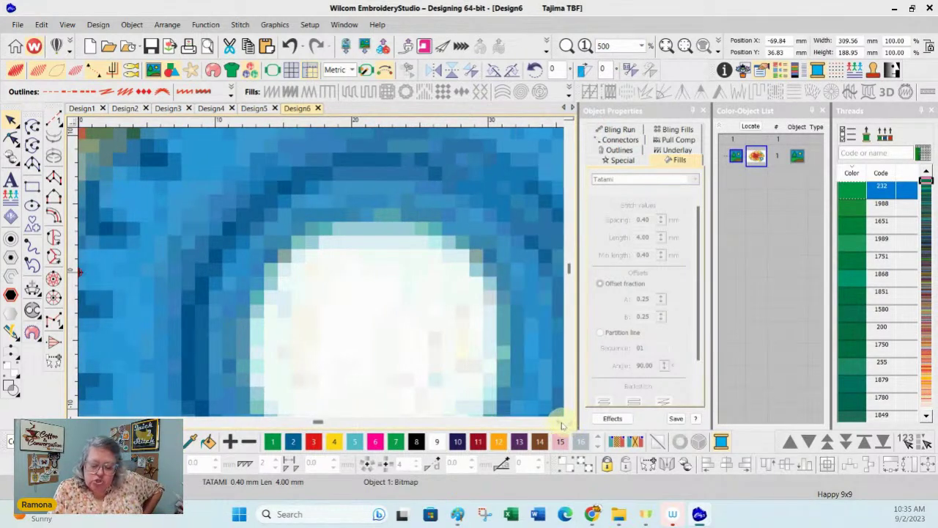
click(560, 422)
click(559, 422)
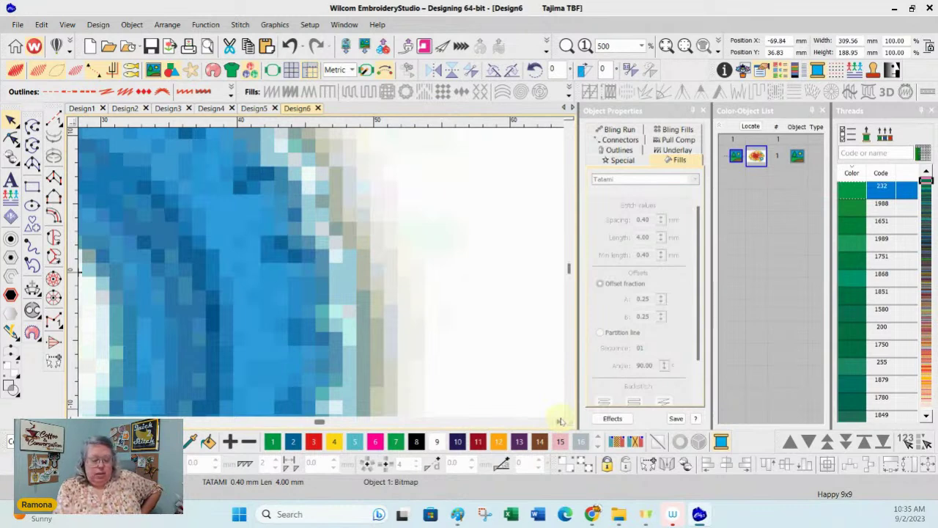
scroll(323, 267, left, 2)
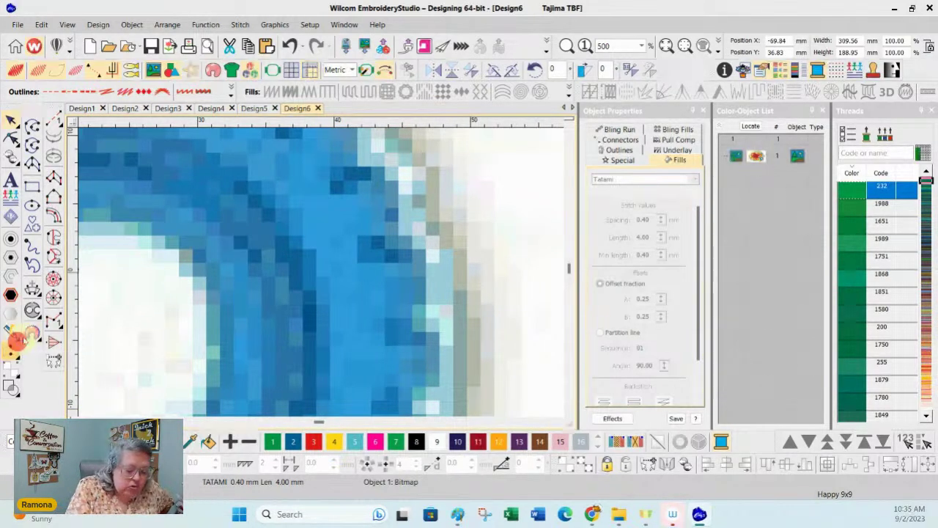
Auto-digitize the large blue gear of the bitmap as a tatami fill, accepting the processed bitmap with 70 colors.
click(11, 351)
click(12, 336)
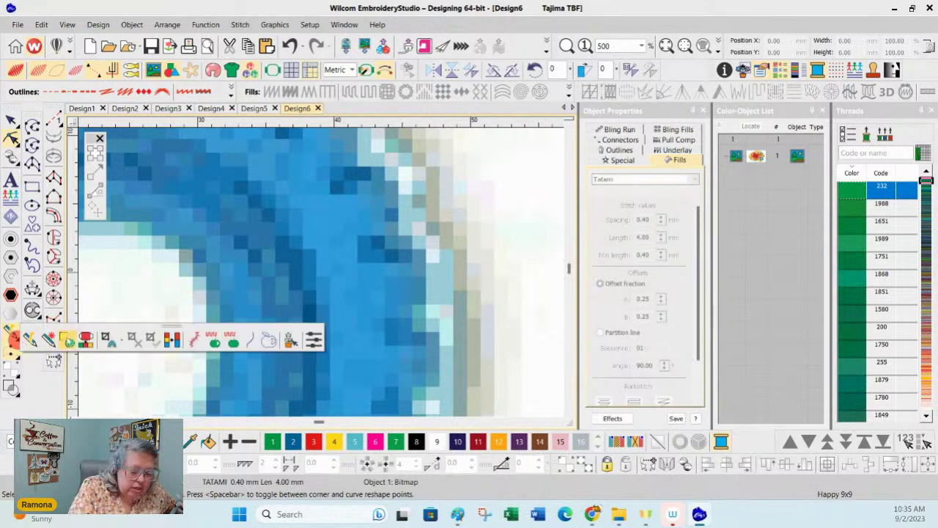
click(232, 341)
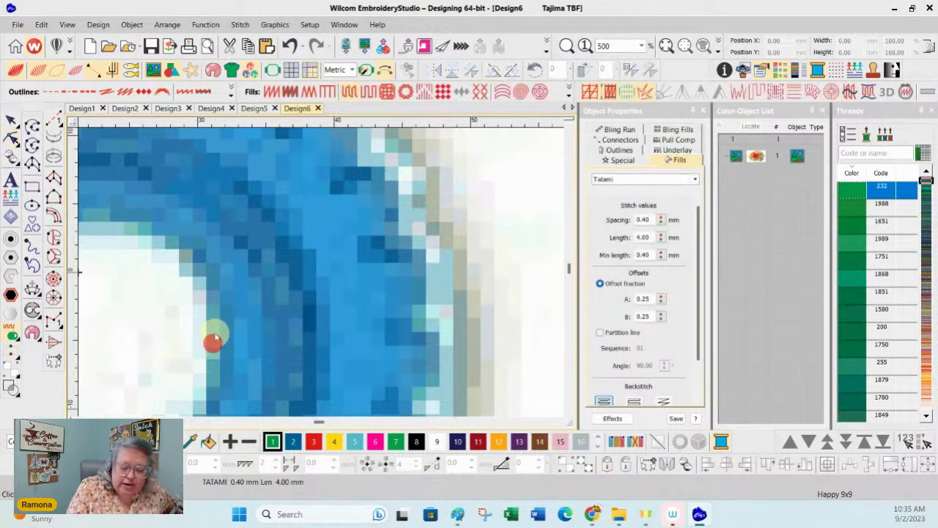
click(354, 317)
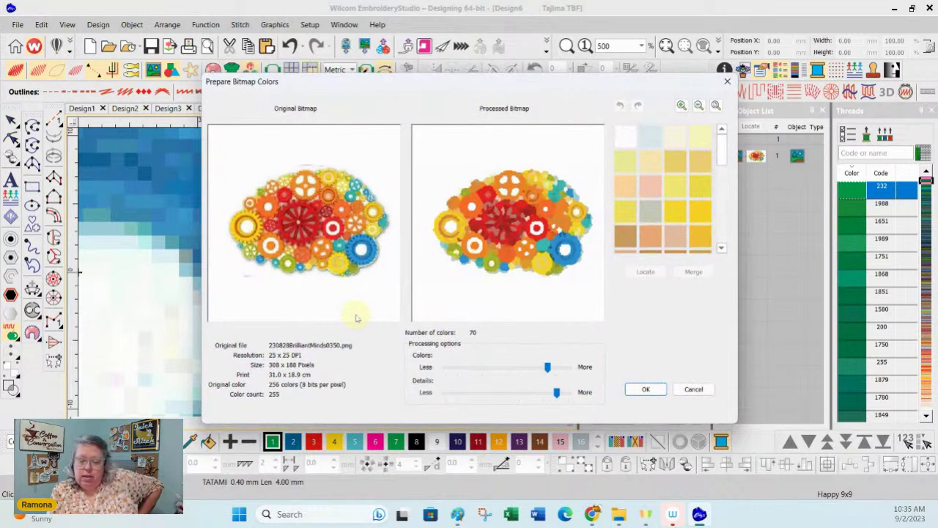
drag(725, 147, 722, 251)
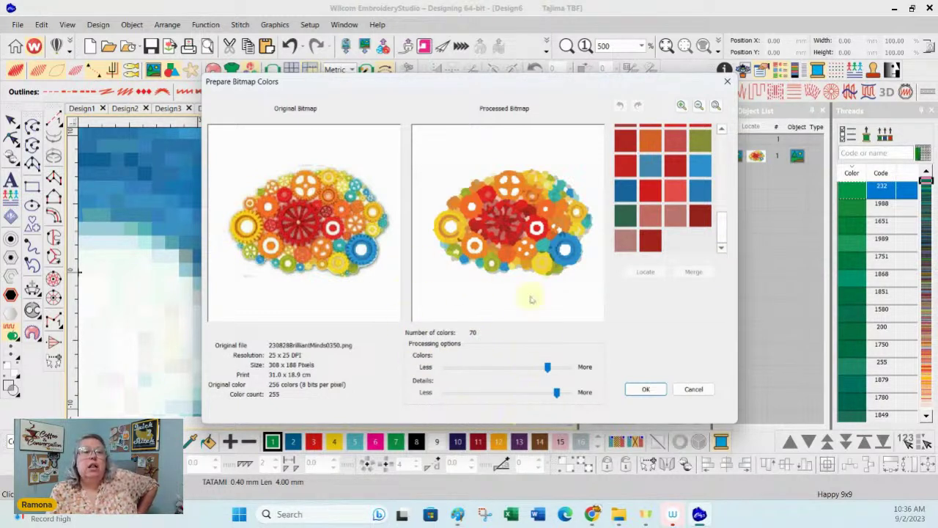
click(647, 389)
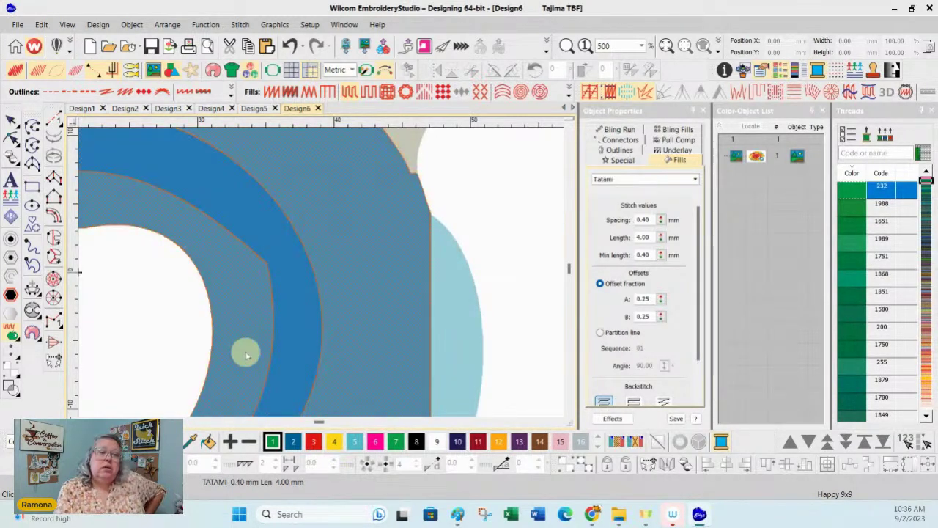
click(390, 317)
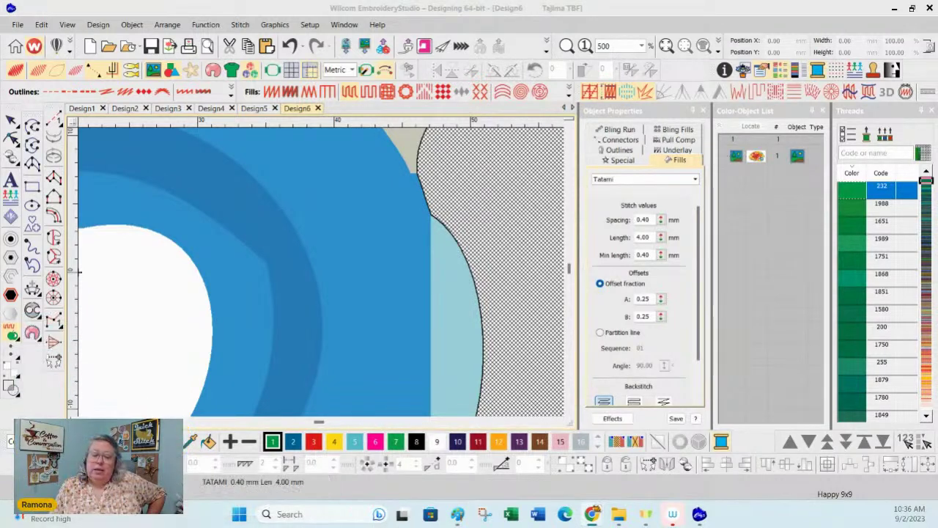
click(383, 258)
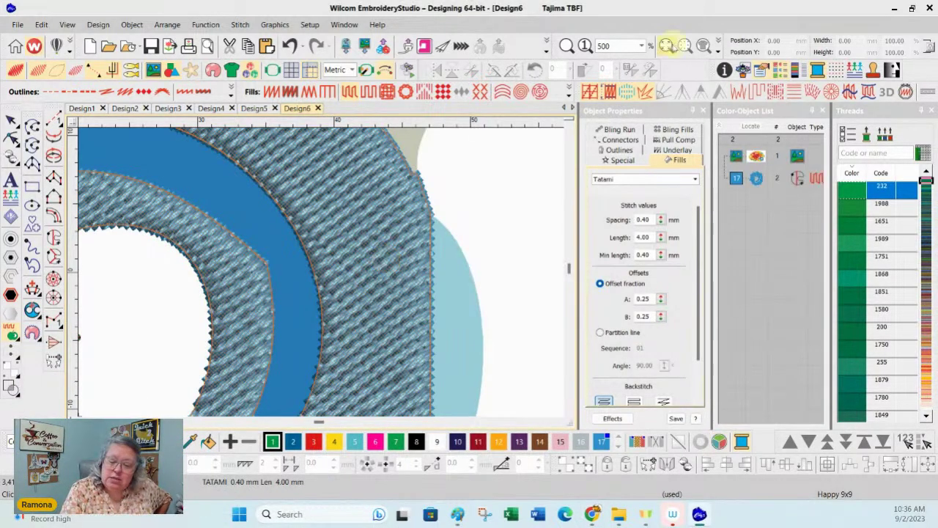
Auto-digitize the neighbouring yellow, red, teal and olive gear areas around the large blue gear as tatami fills.
click(643, 46)
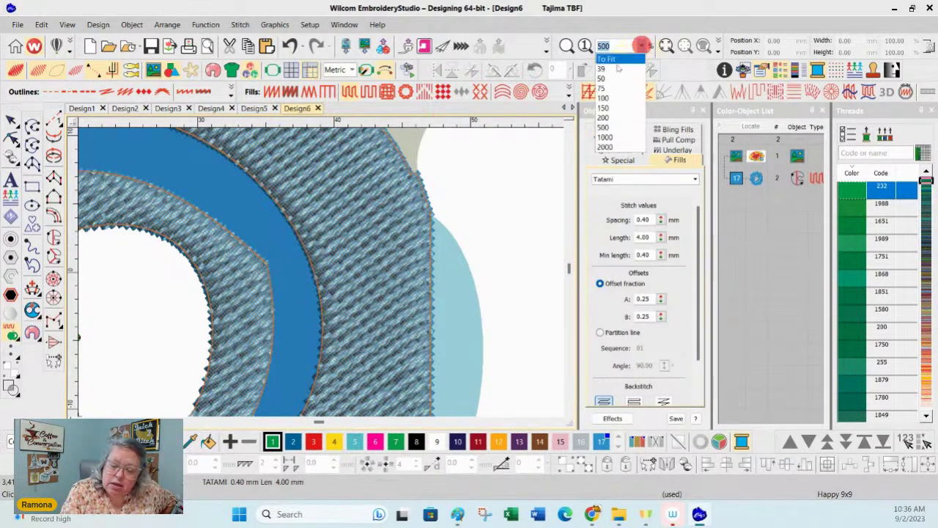
click(619, 108)
click(327, 159)
click(127, 171)
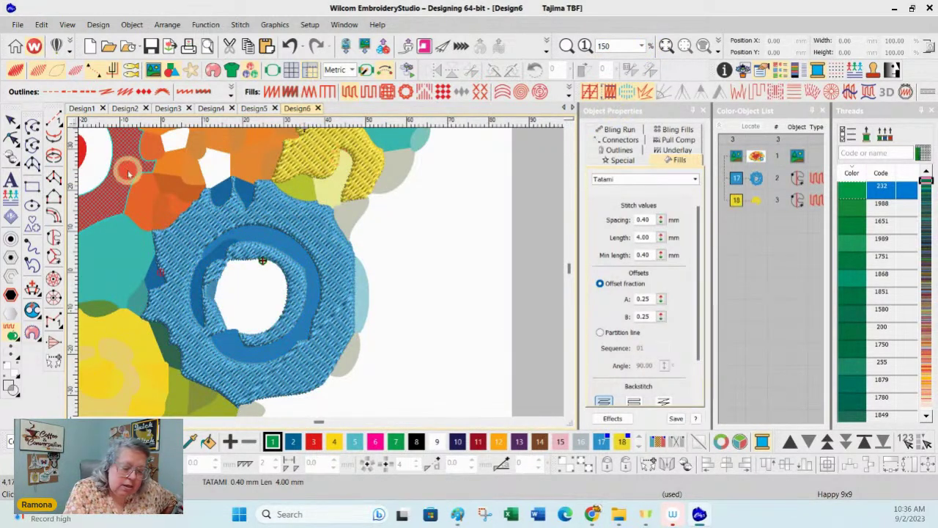
click(116, 267)
click(130, 372)
click(199, 389)
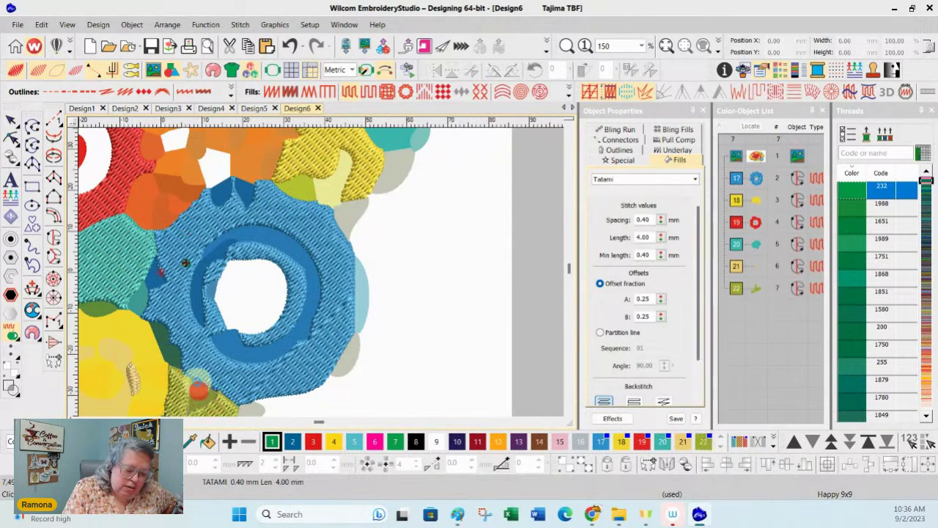
click(196, 378)
Import the manually digitized Brilliant Minds Childcare LLC. design and move it to the right of the auto-digitized gears.
click(643, 45)
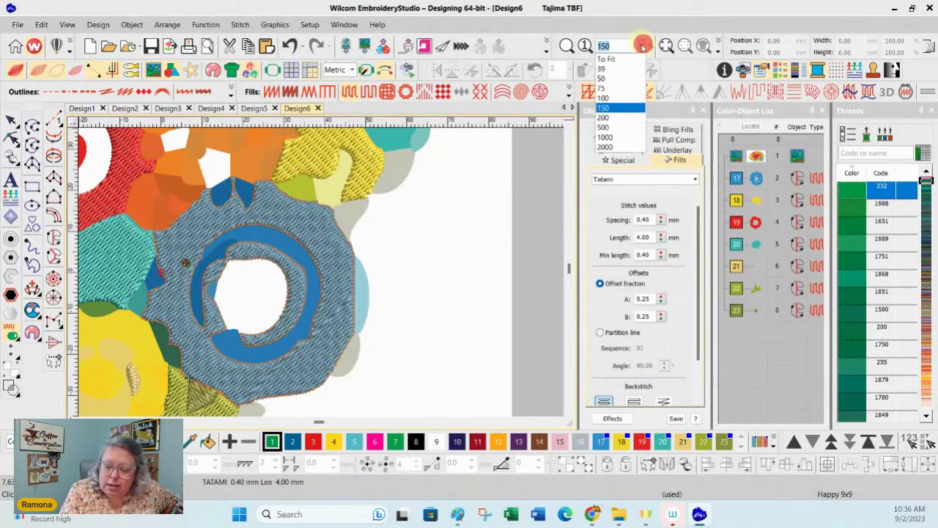
click(610, 77)
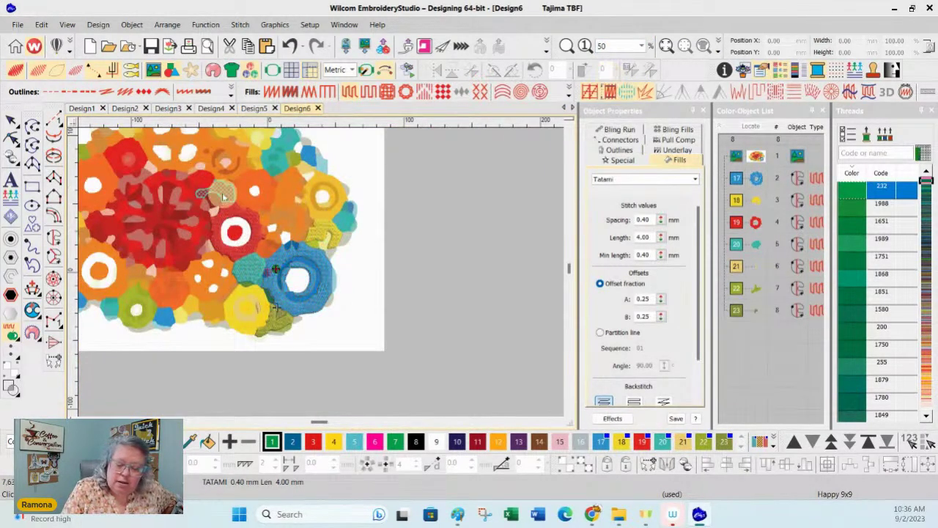
click(75, 419)
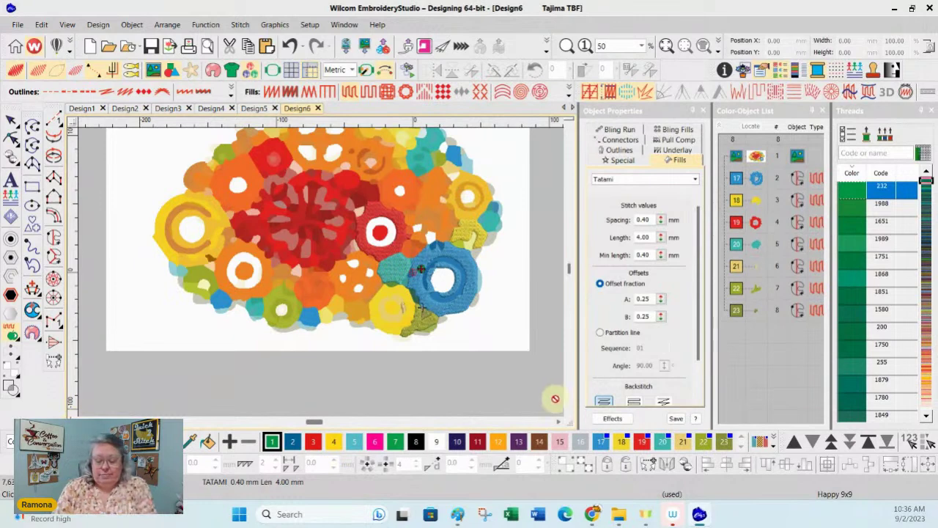
click(559, 421)
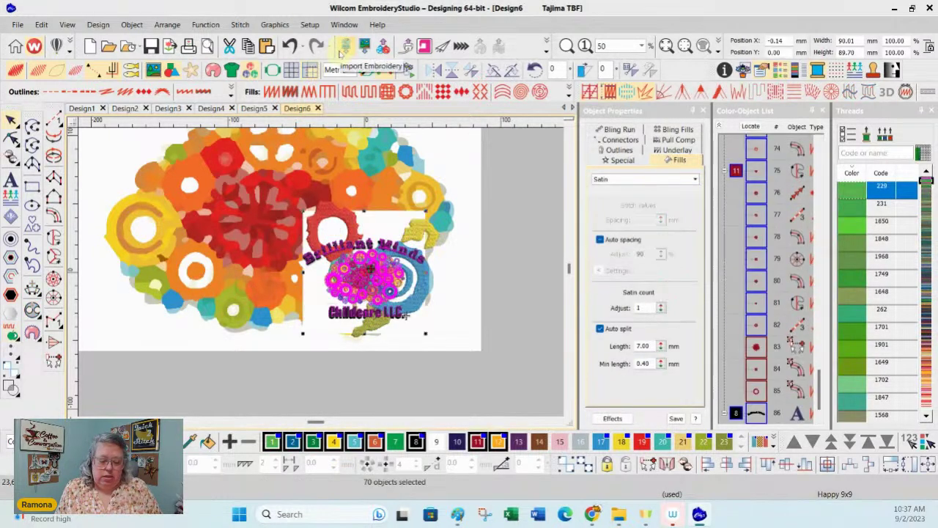
drag(371, 283, 523, 269)
click(498, 347)
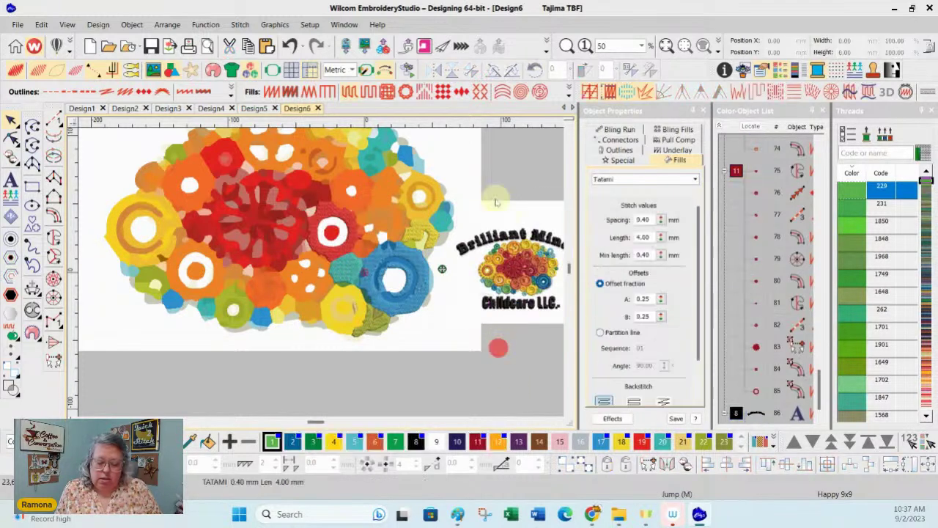
Hide the bitmaps and select all objects of the Brilliant Minds Childcare LLC. design.
click(154, 70)
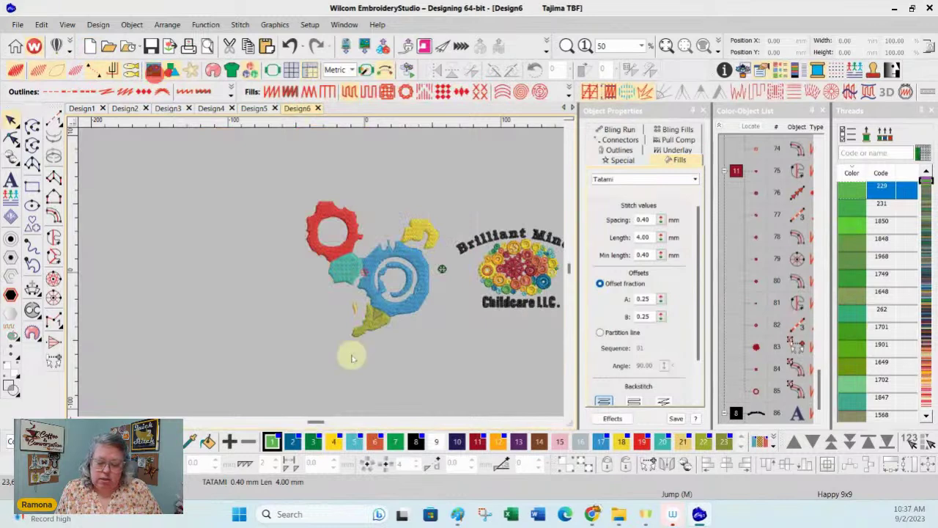
click(559, 422)
click(488, 212)
drag(431, 326, 286, 333)
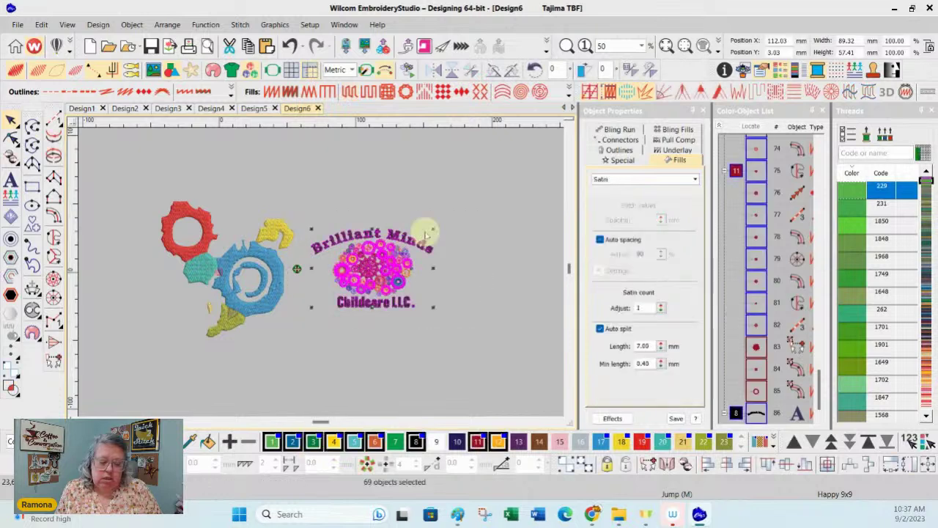
Inspect the manually digitized gears up to 500% zoom and compare the whole logo with the auto-digitized gears beside it.
click(642, 45)
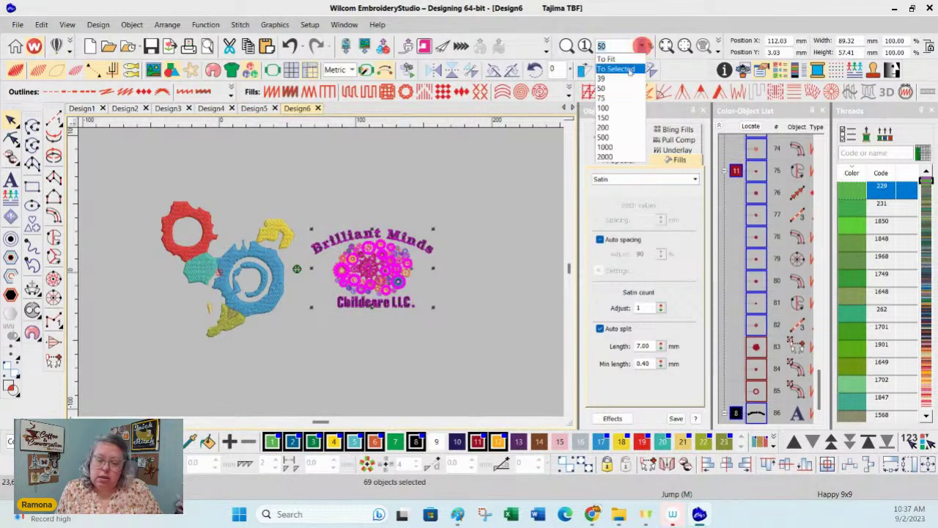
click(616, 68)
click(546, 270)
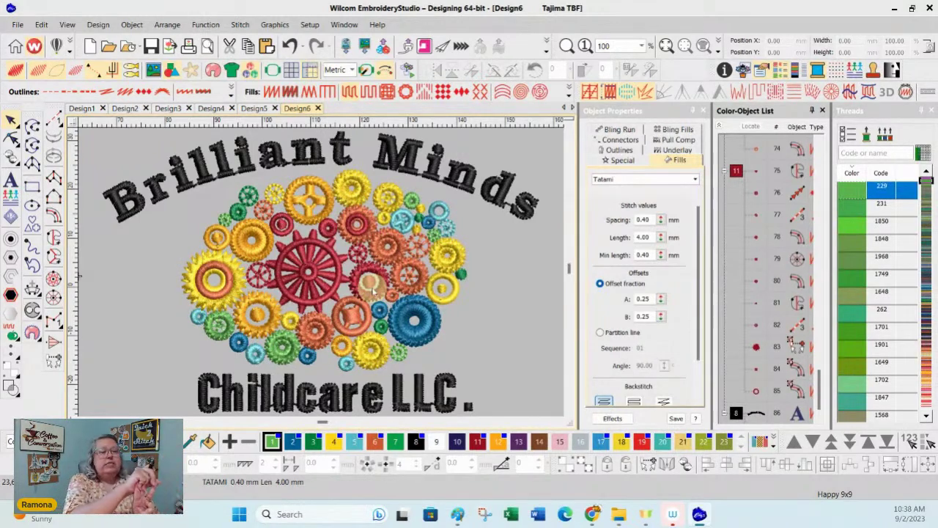
click(642, 45)
click(603, 128)
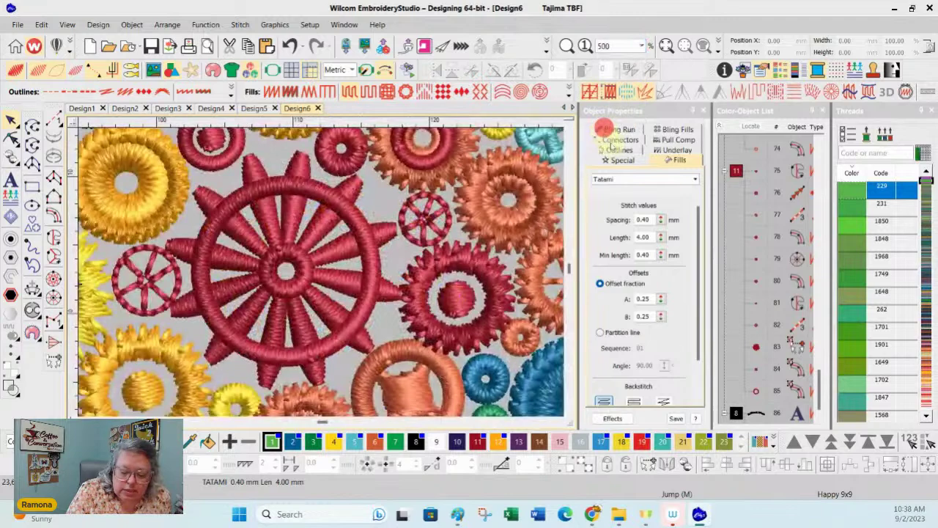
click(559, 425)
click(559, 424)
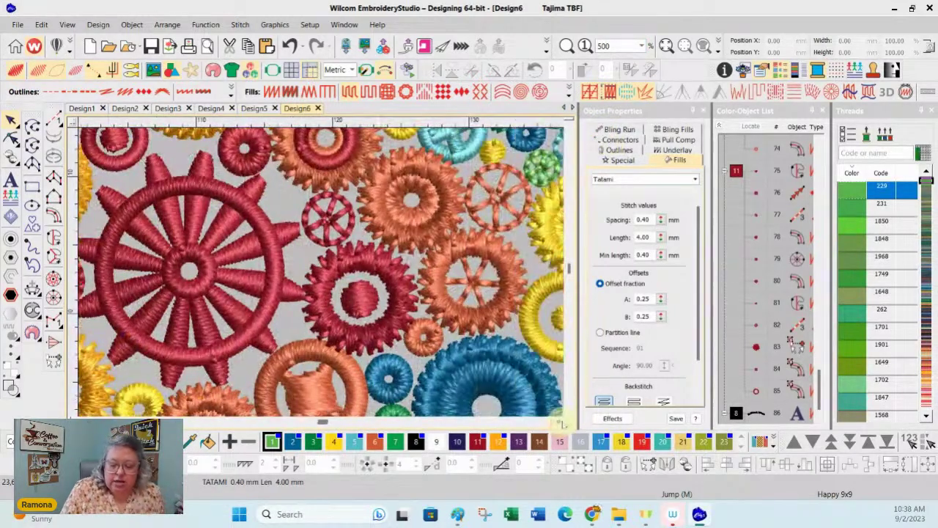
click(642, 45)
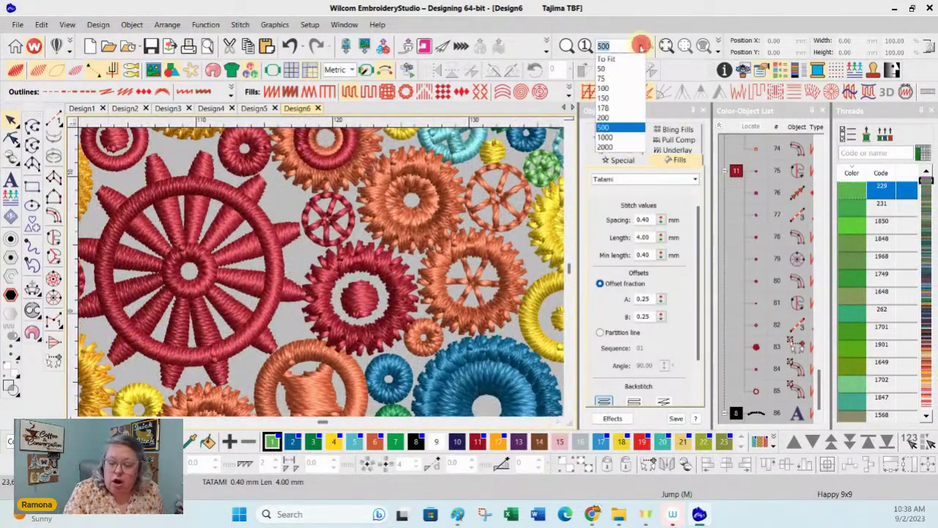
click(606, 59)
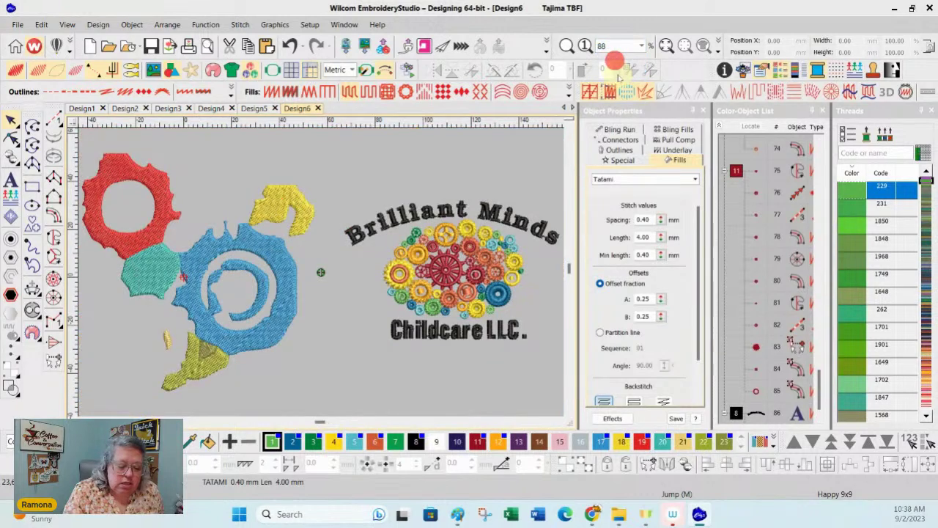